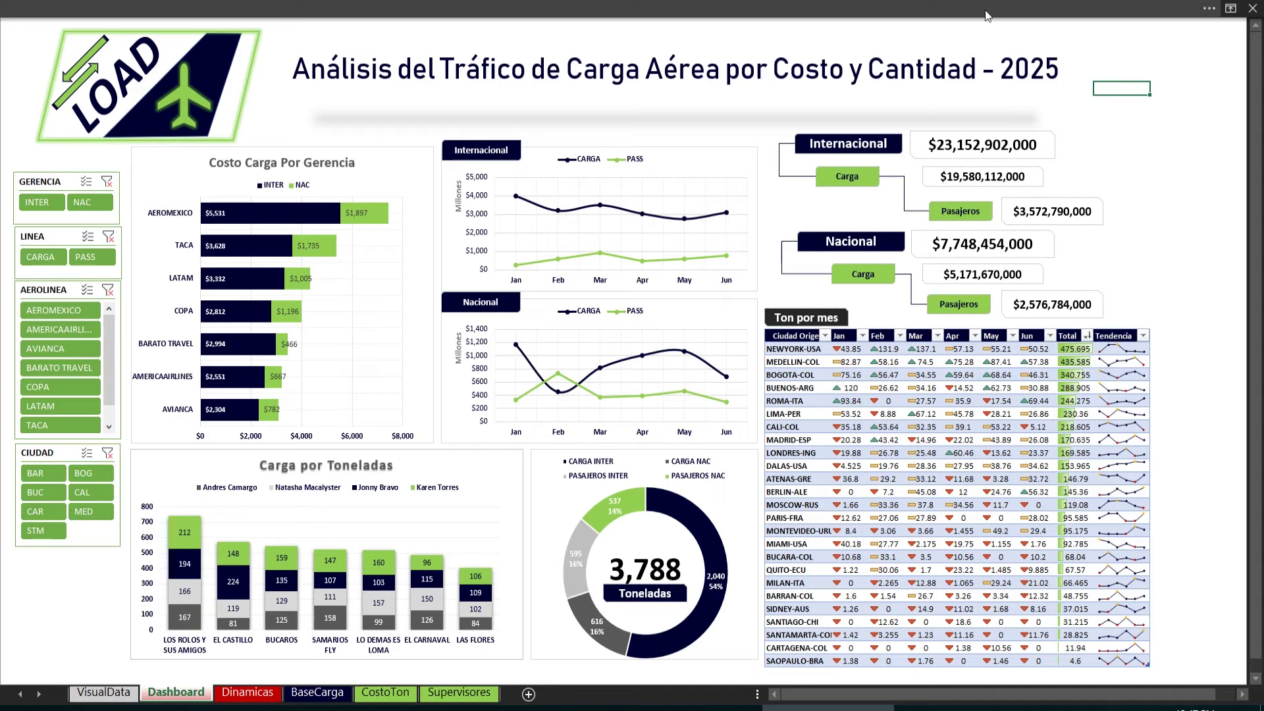
Step: Nudge the dashboard's title text box slightly down and to the left
key(ctrl+a)
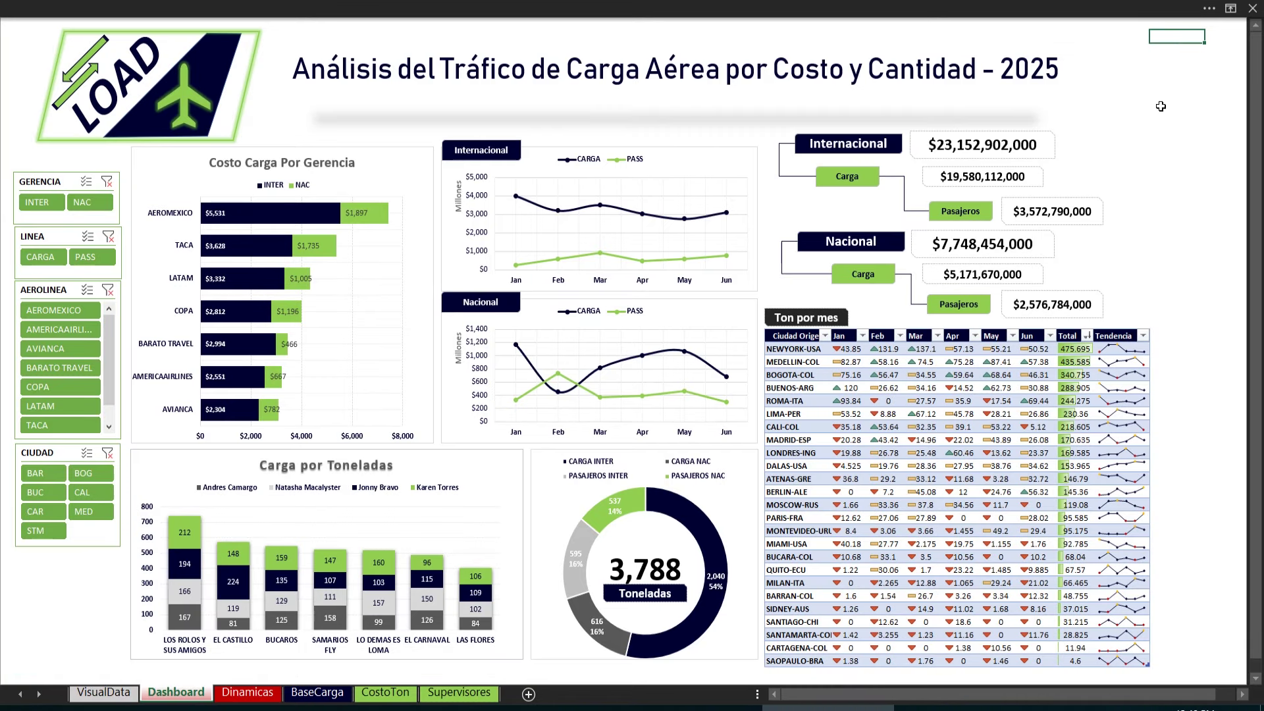
drag(1179, 36, 1222, 669)
mouse_move(668, 85)
mouse_down()
mouse_move(629, 131)
mouse_move(590, 460)
mouse_move(672, 92)
mouse_up()
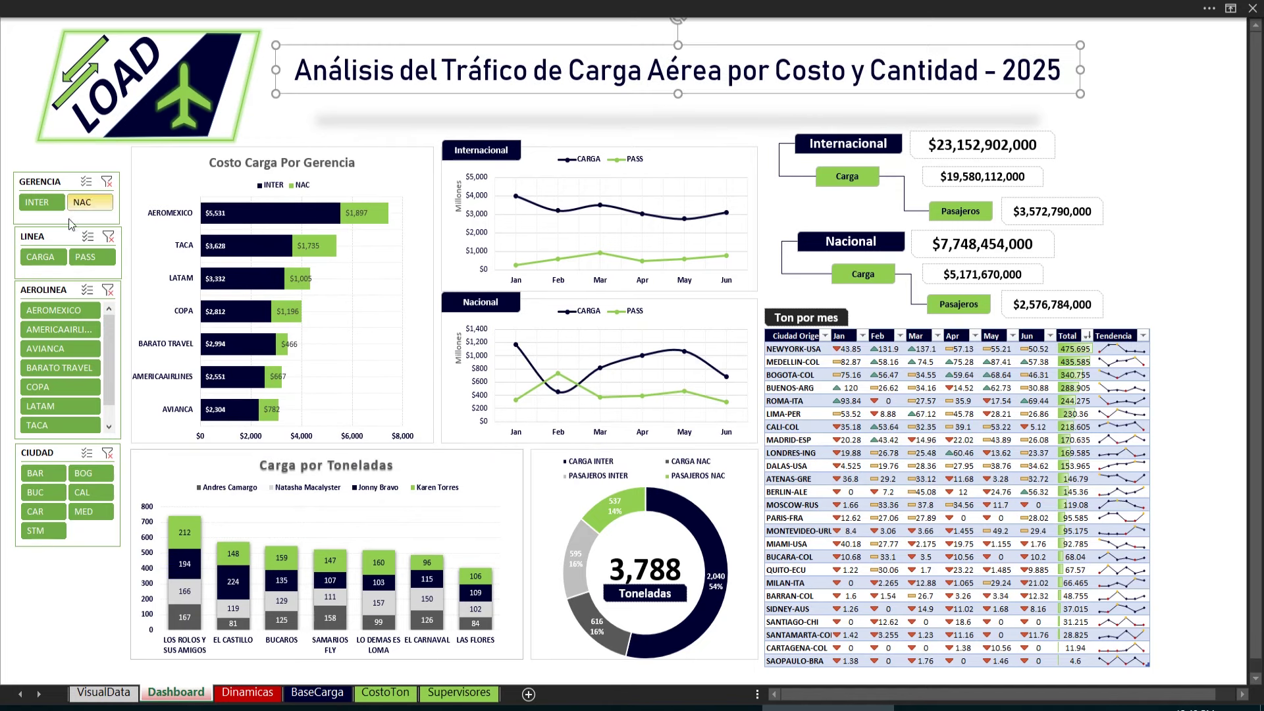
Step: Glance at the Dinamicas pivot sheet, then come back to the Dashboard sheet
click(248, 692)
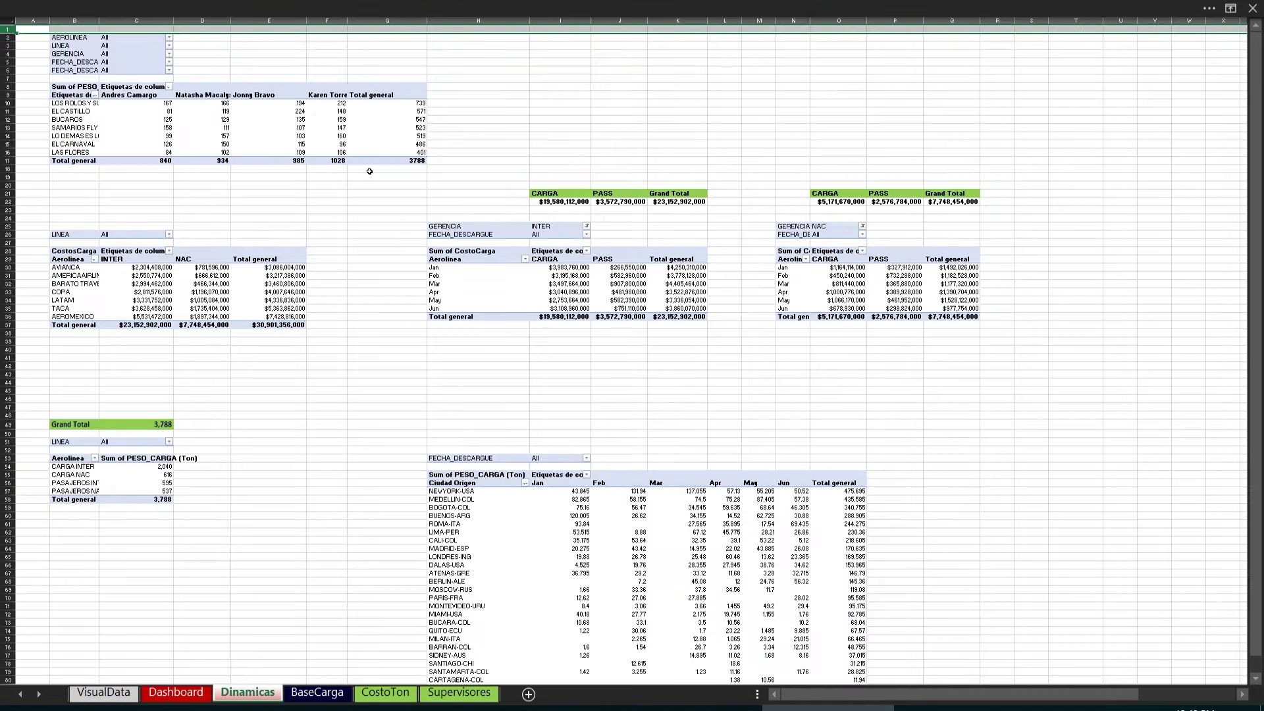
click(176, 692)
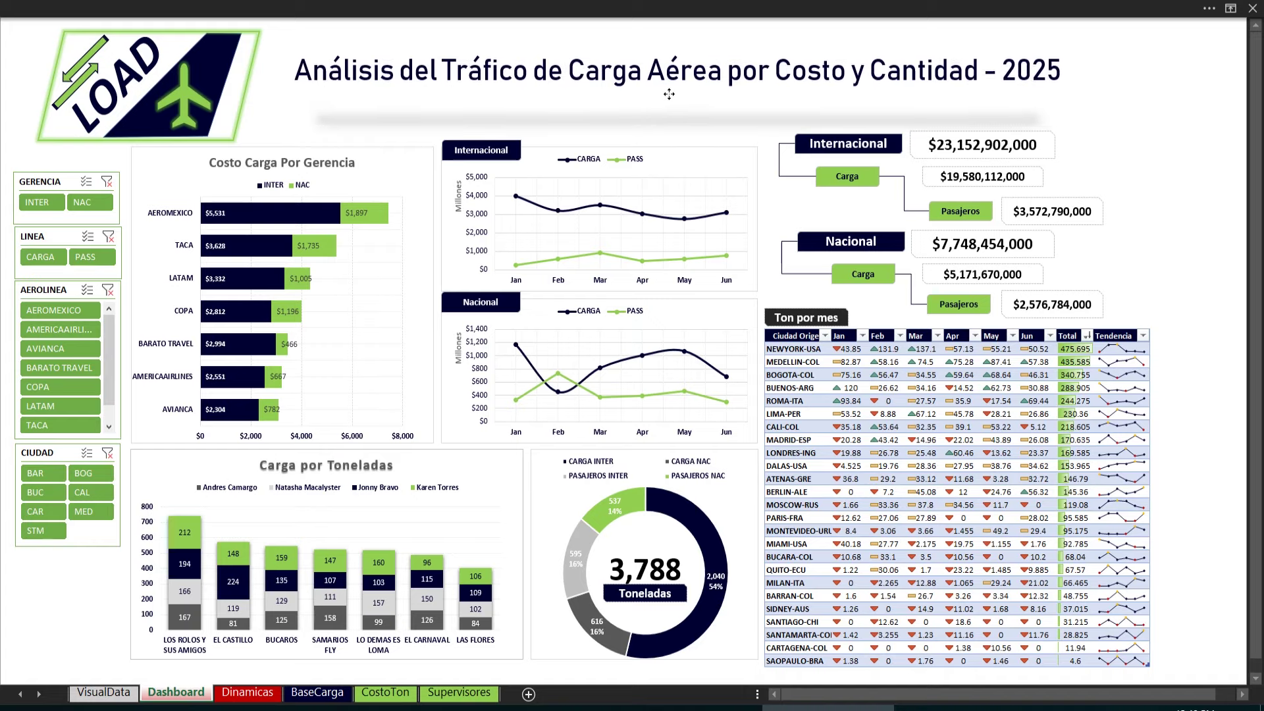
Step: Check the January CARGA pivot value and PASAJEROS INTER tonnage in C56, ending on Dinamicas
click(669, 94)
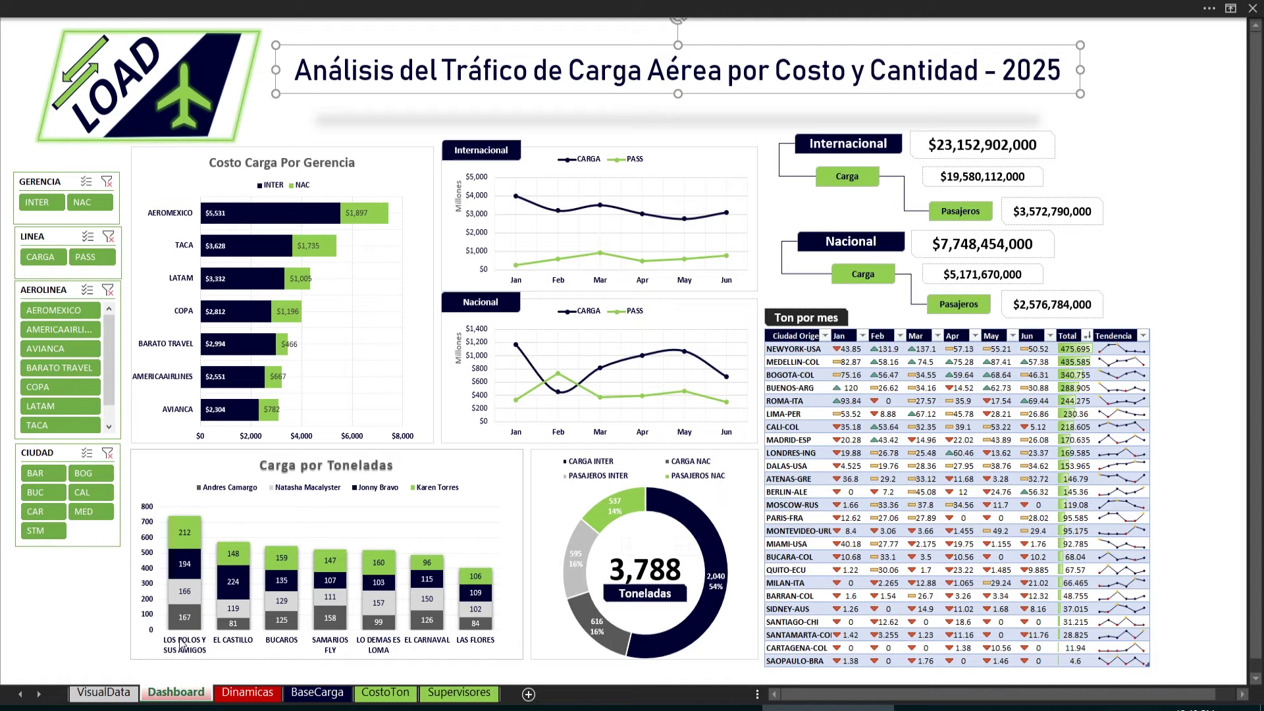
click(233, 698)
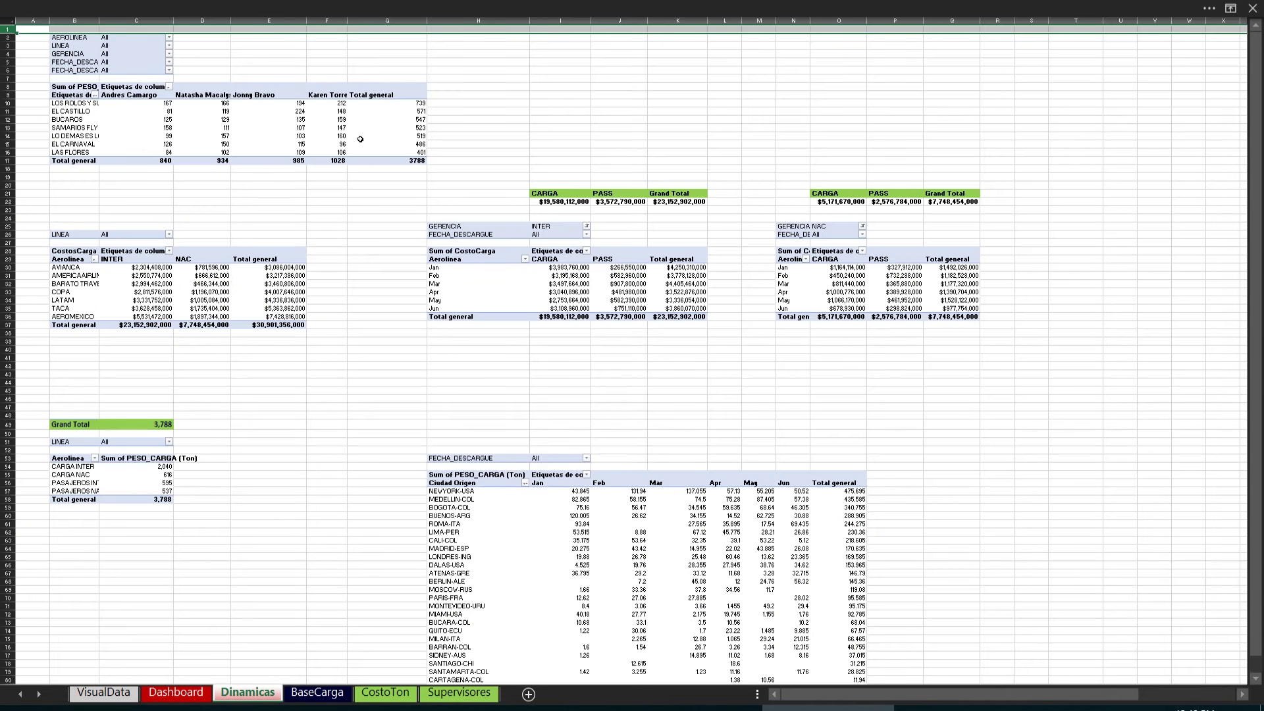
click(846, 268)
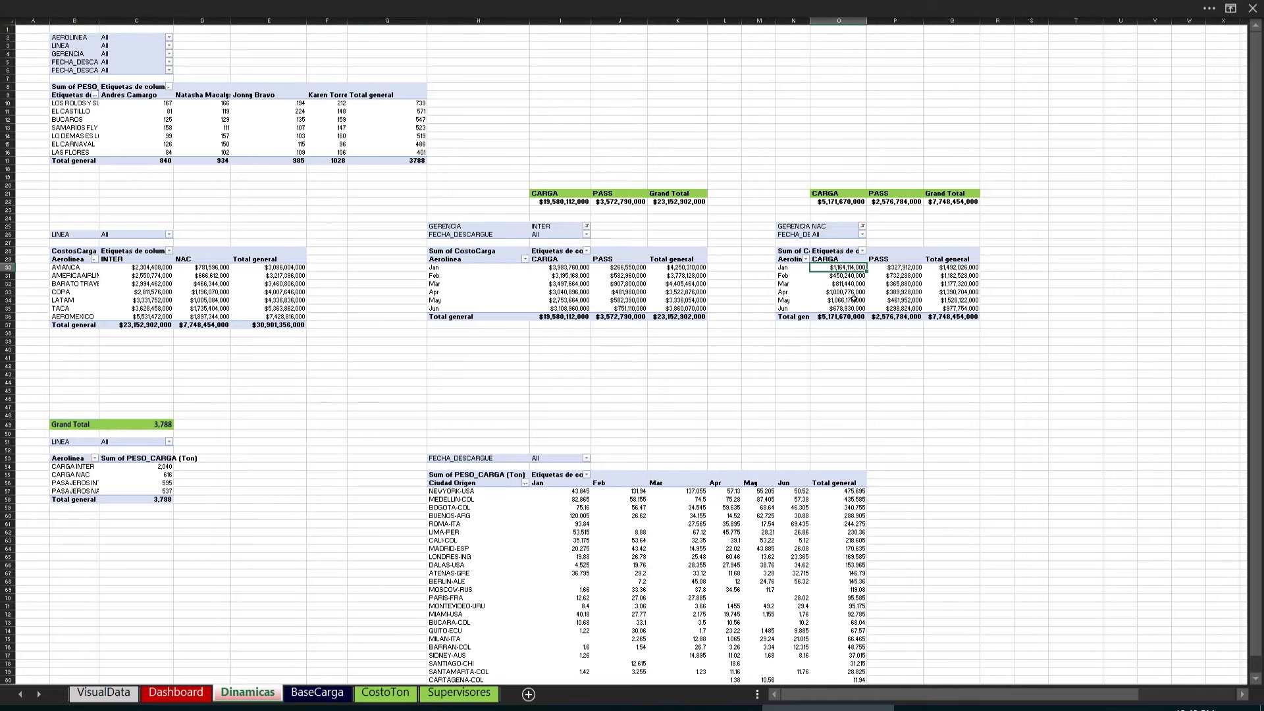
click(135, 486)
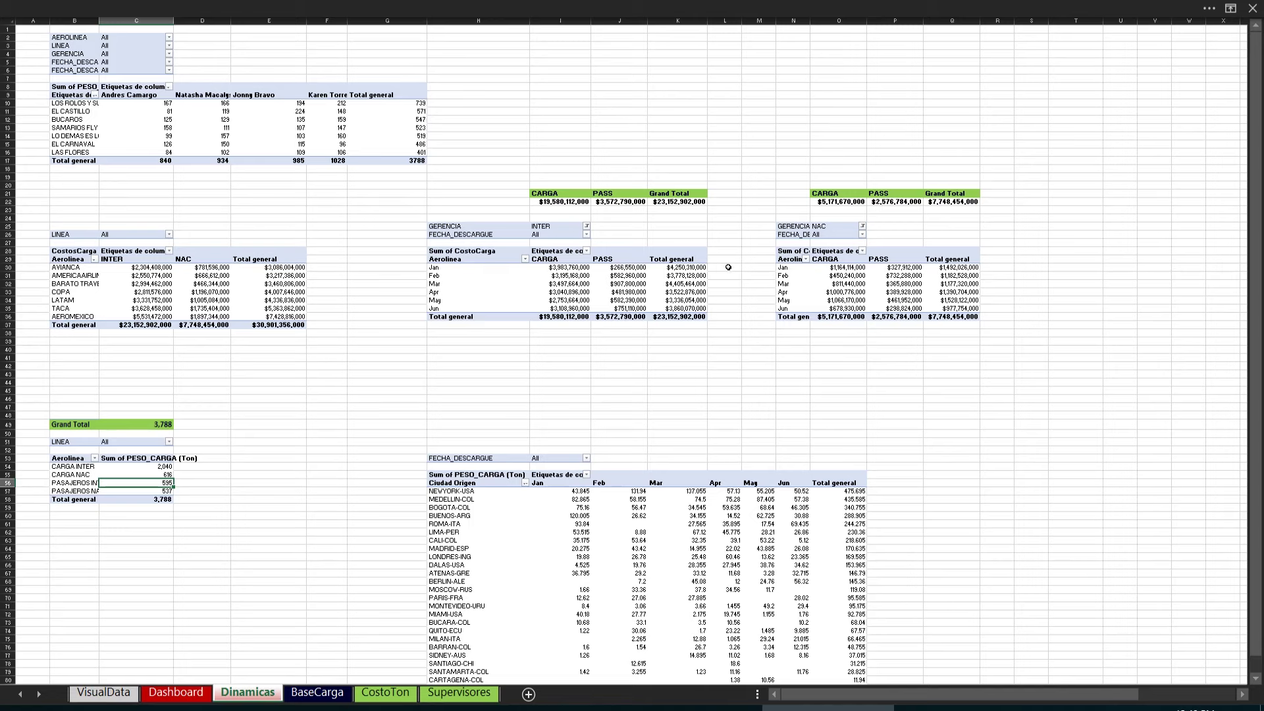
click(164, 694)
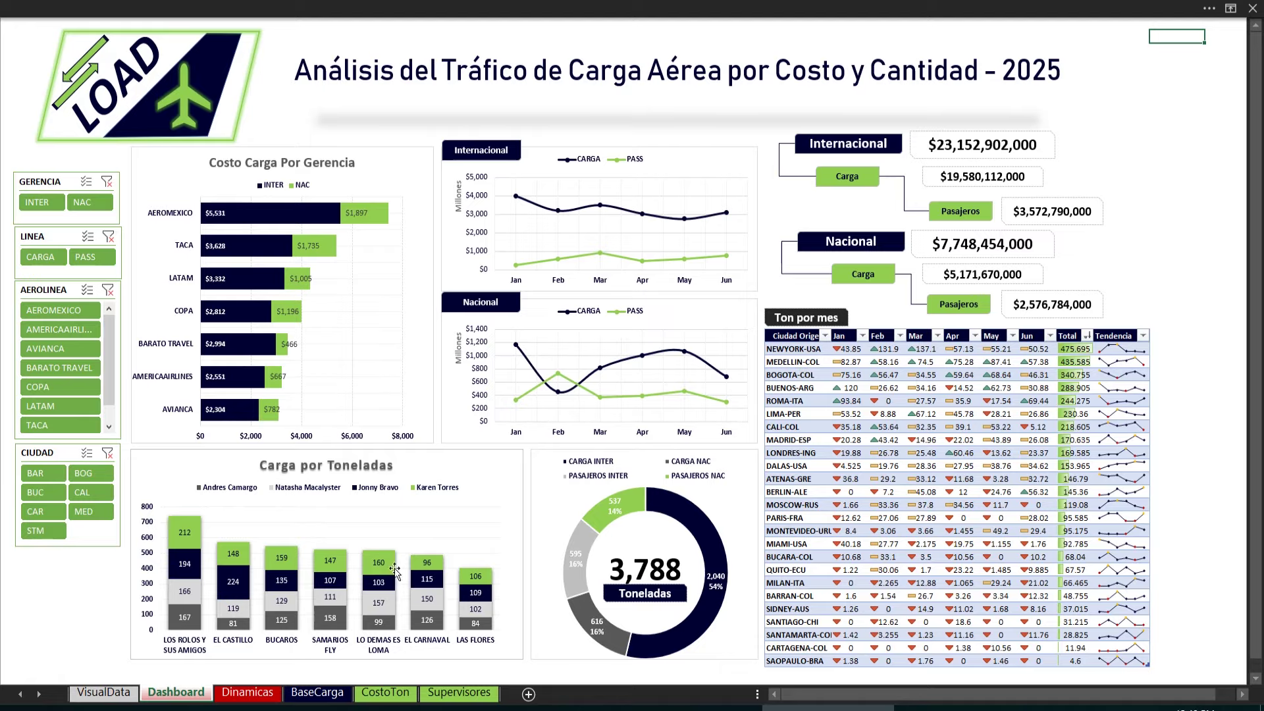
click(268, 693)
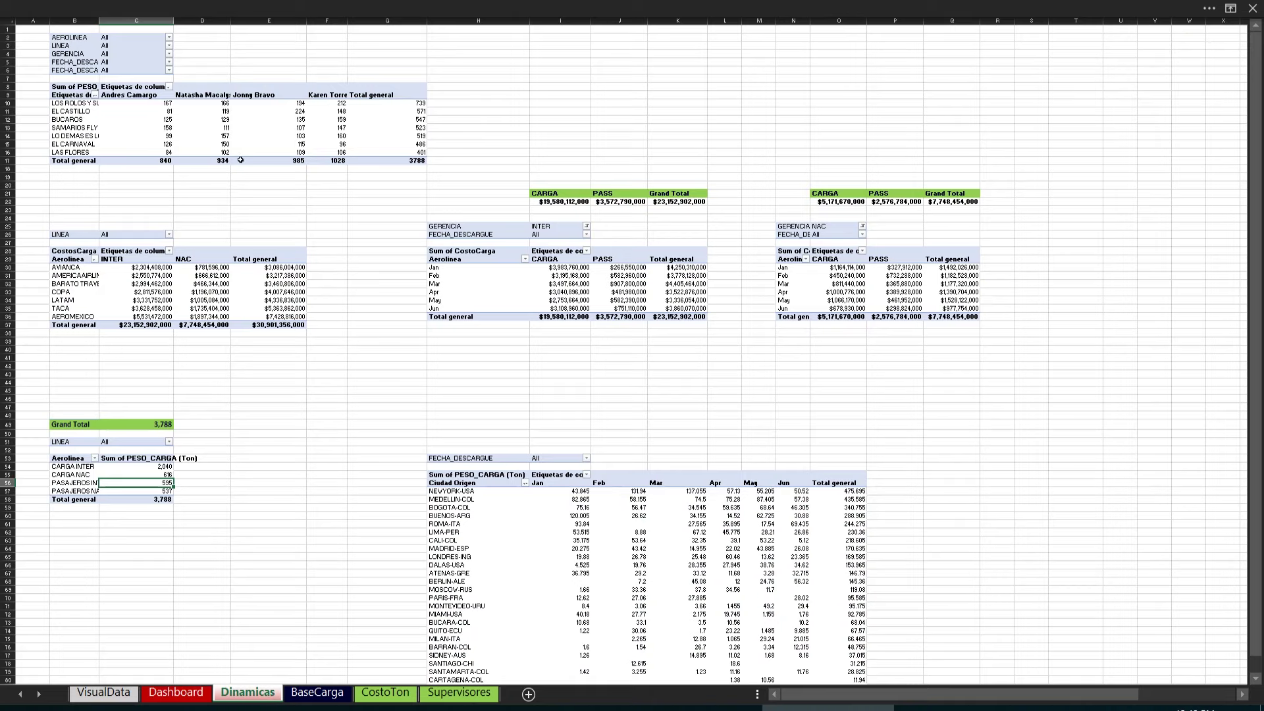
right_click(314, 120)
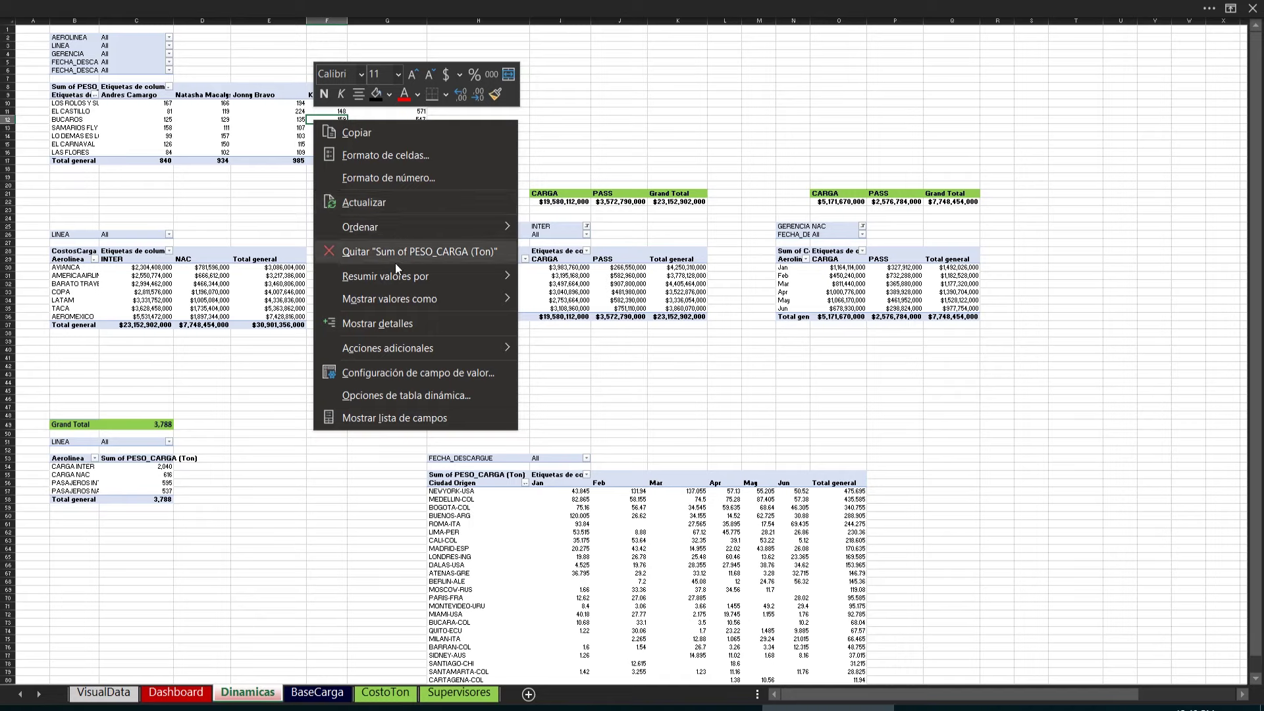
click(396, 395)
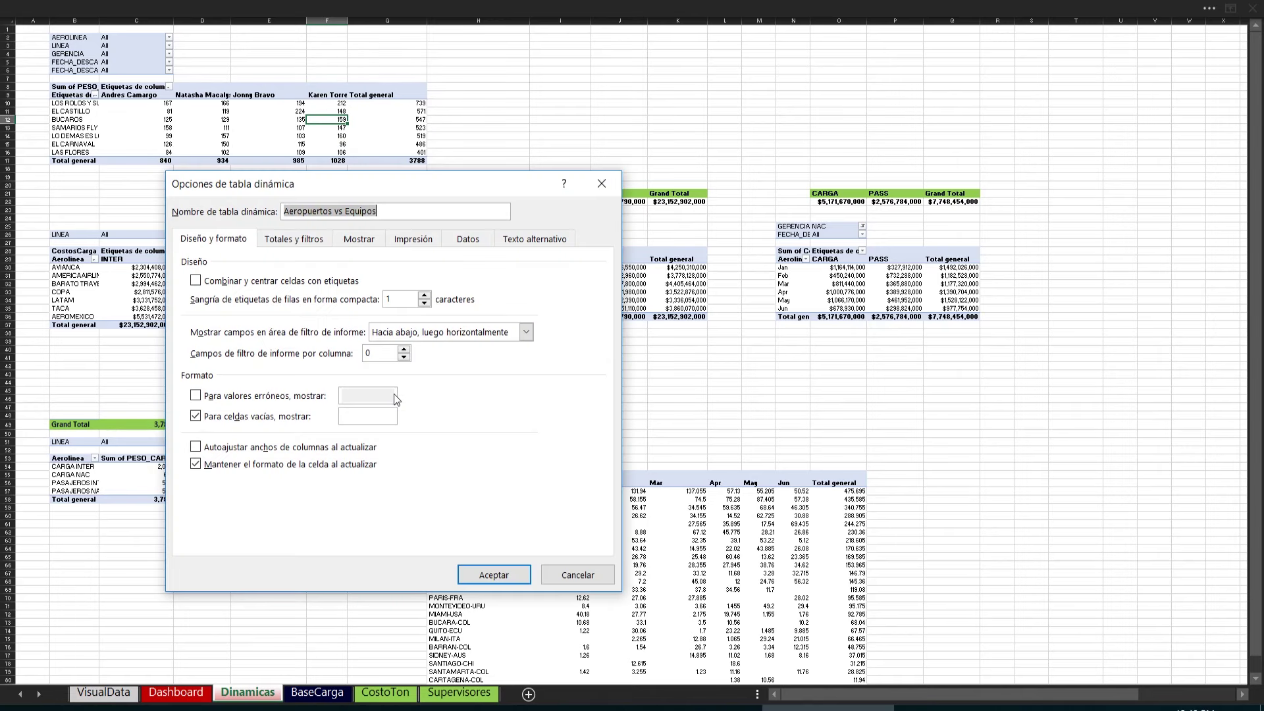
mouse_move(385, 197)
mouse_down()
mouse_move(646, 203)
mouse_move(863, 119)
mouse_up()
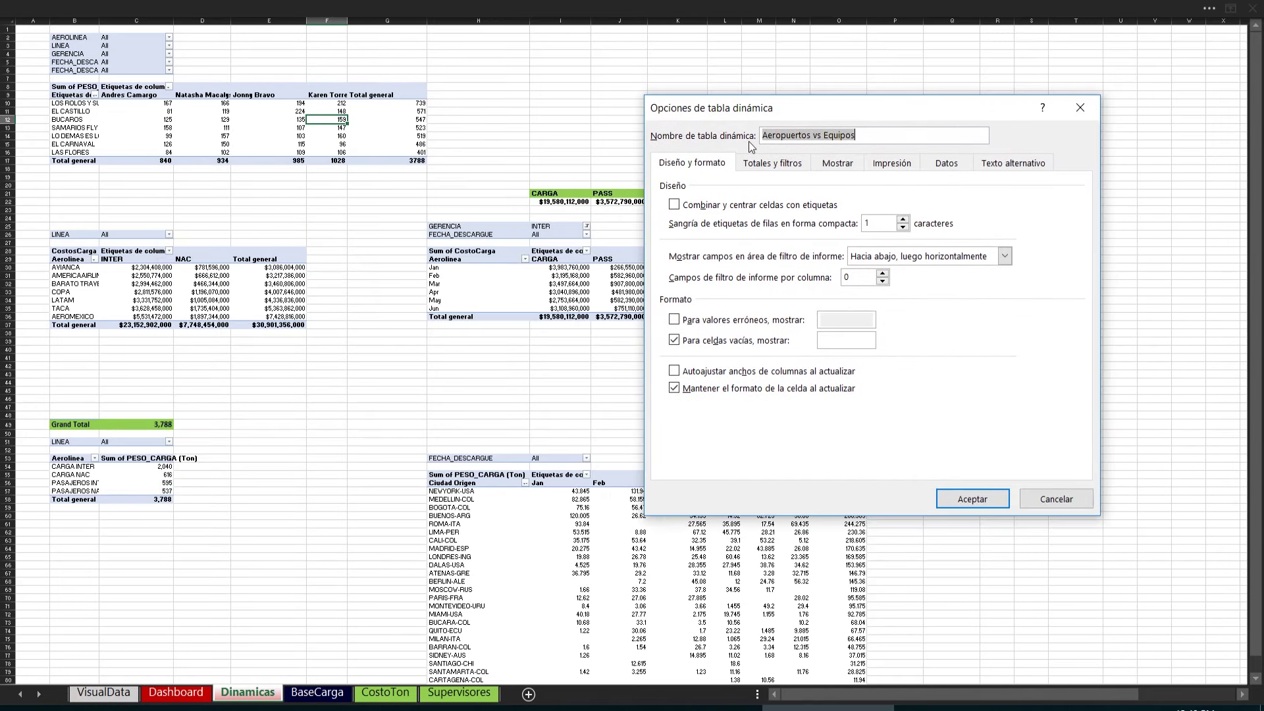
triple_click(783, 136)
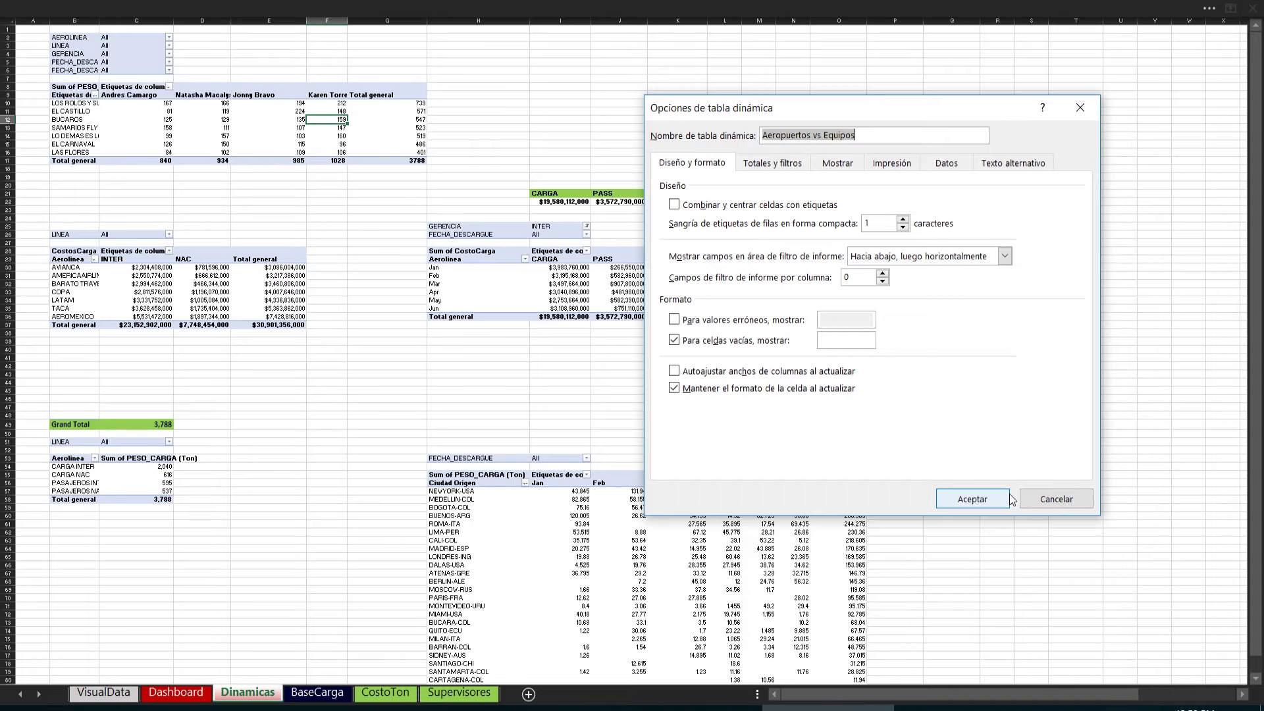
click(1032, 504)
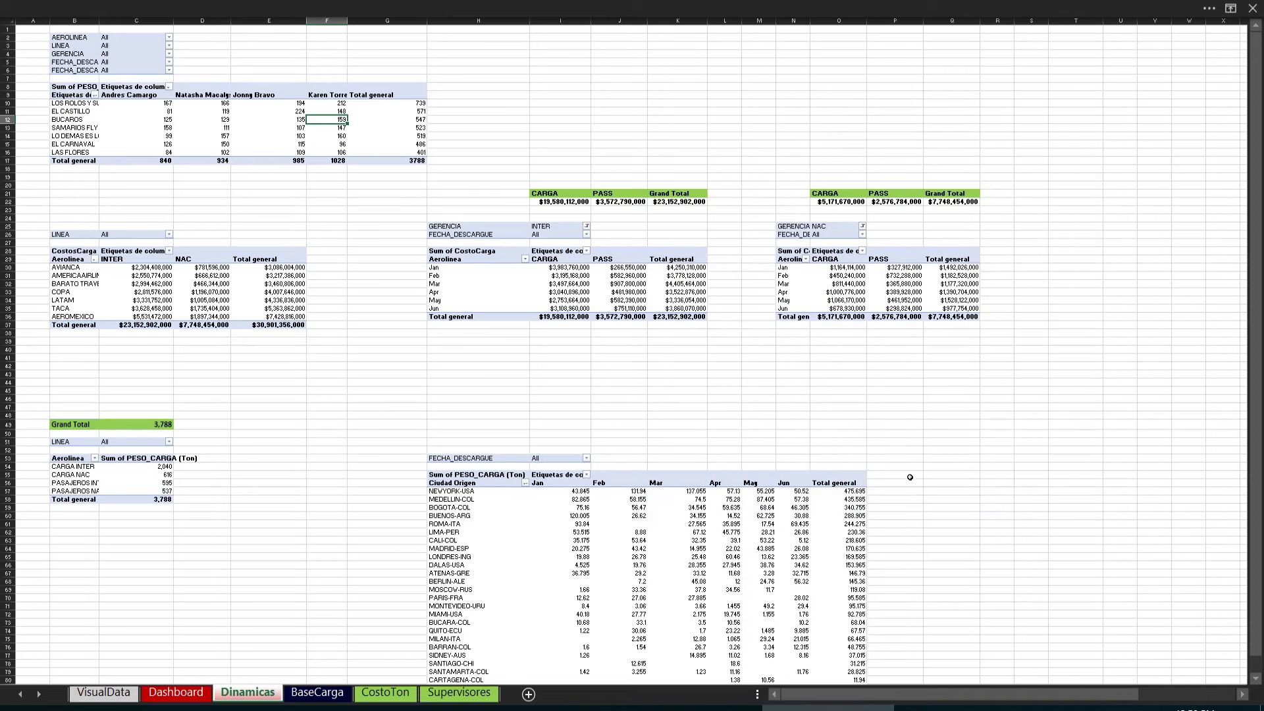
Step: Flip between Dashboard and Dinamicas, then open the BaseCarga flight data sheet
click(161, 699)
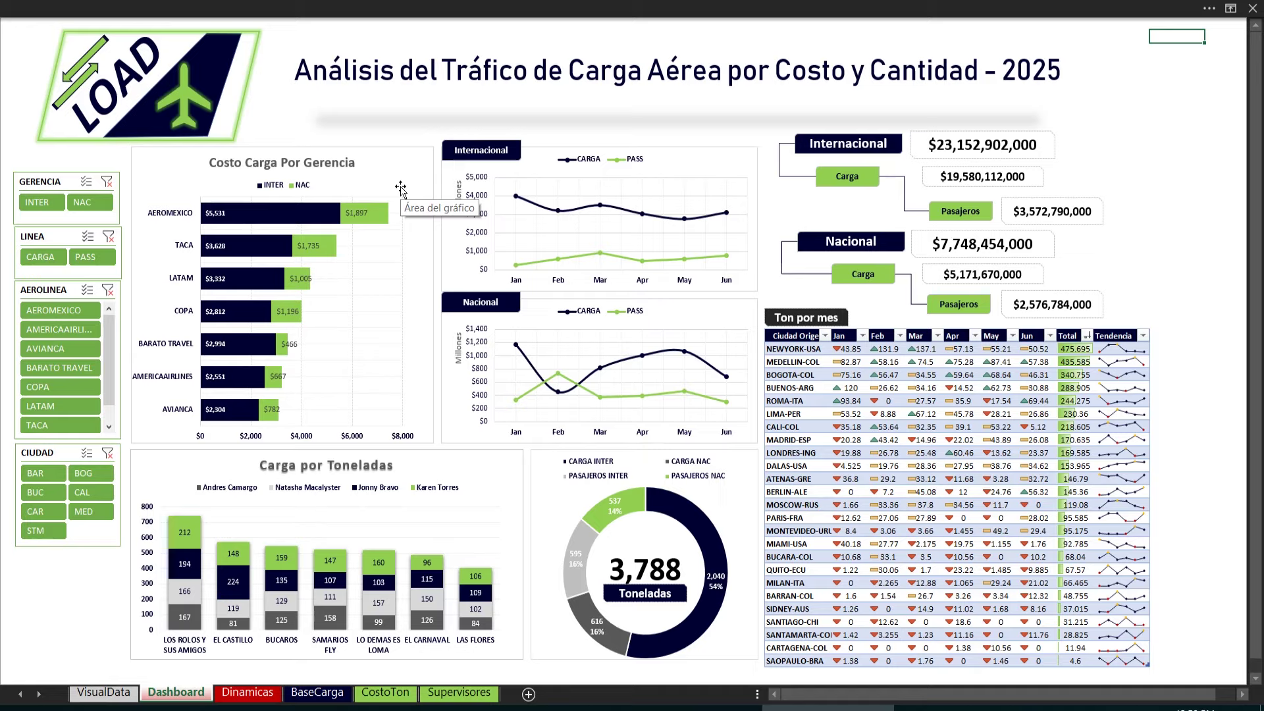
click(241, 694)
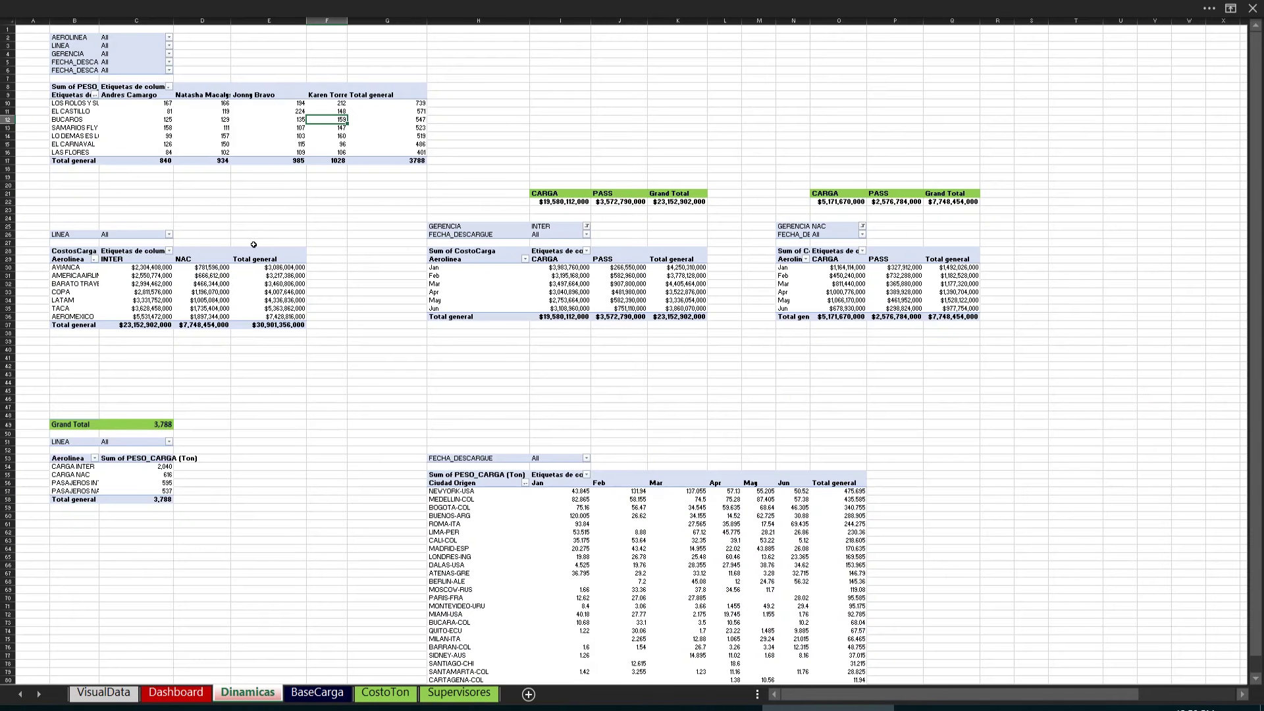
click(196, 694)
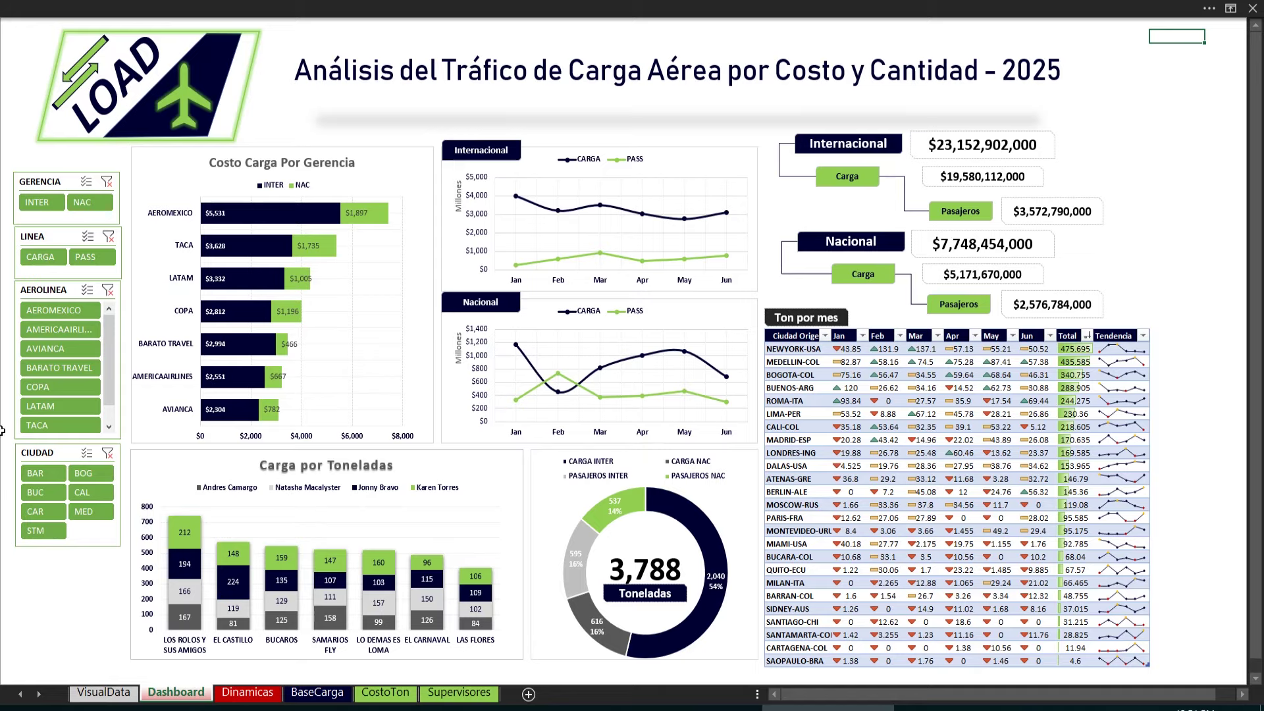
click(322, 692)
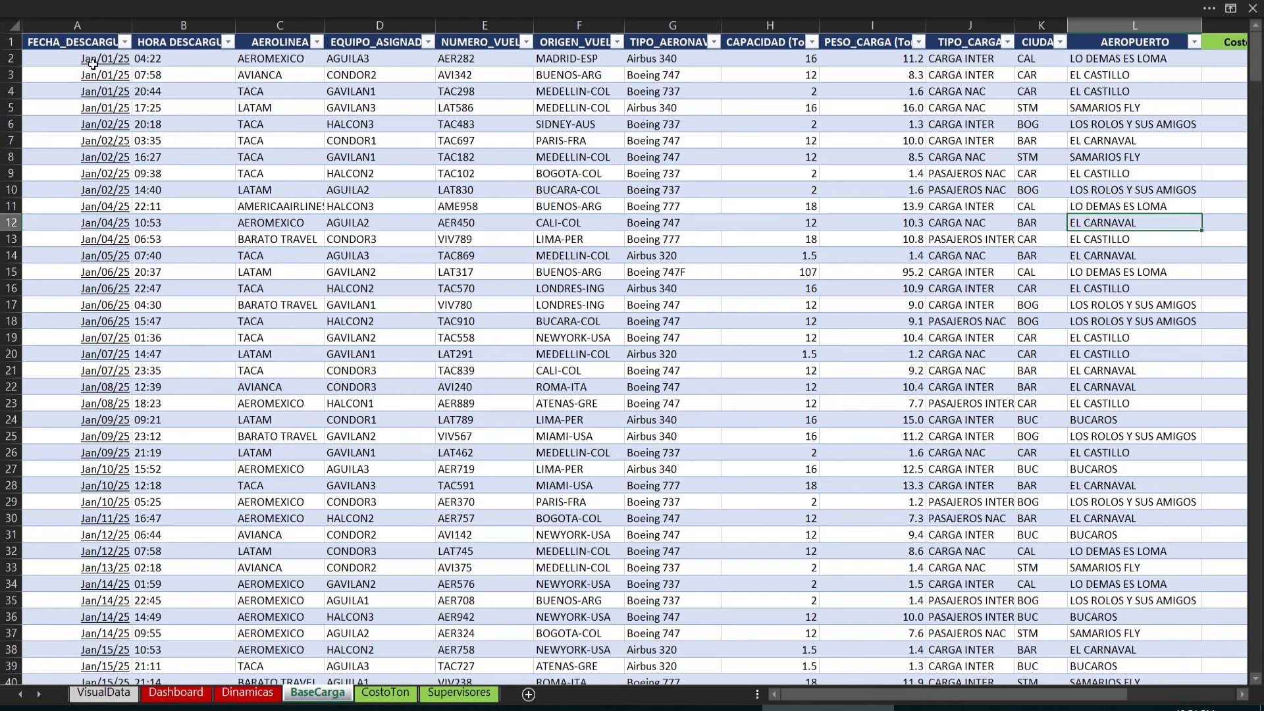
click(82, 23)
click(171, 44)
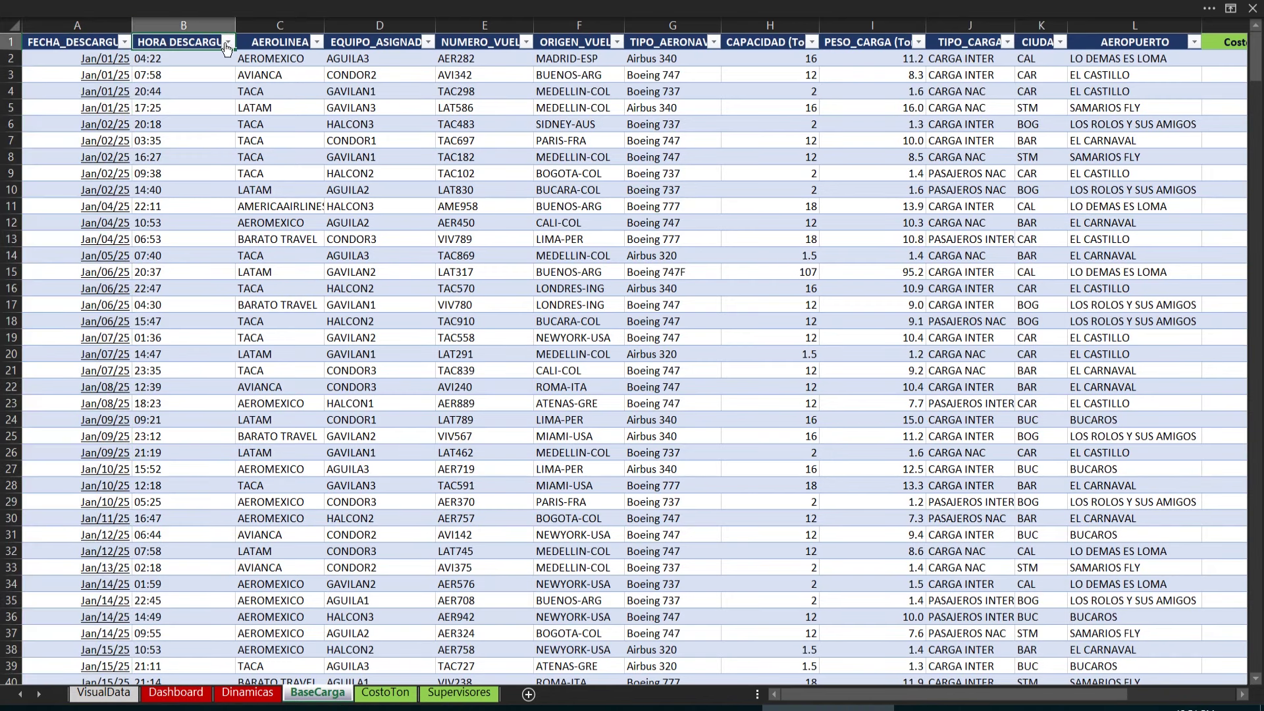
click(251, 36)
click(375, 46)
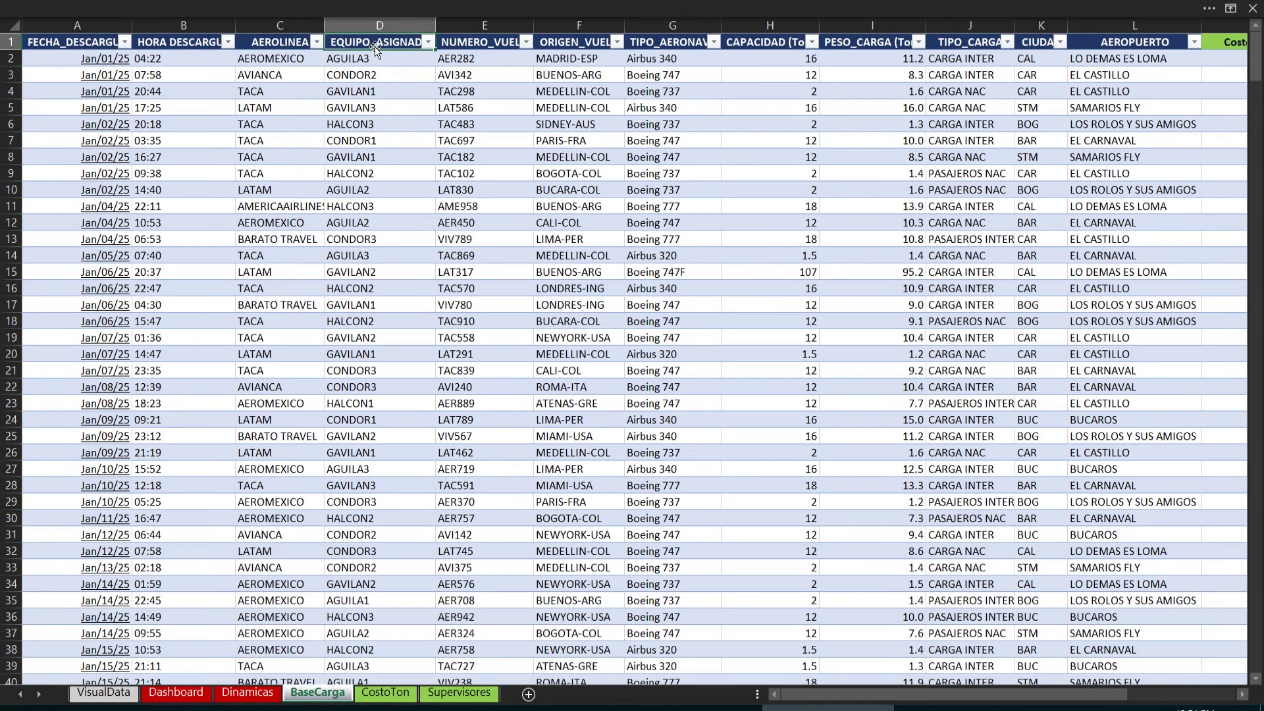
click(480, 43)
click(575, 42)
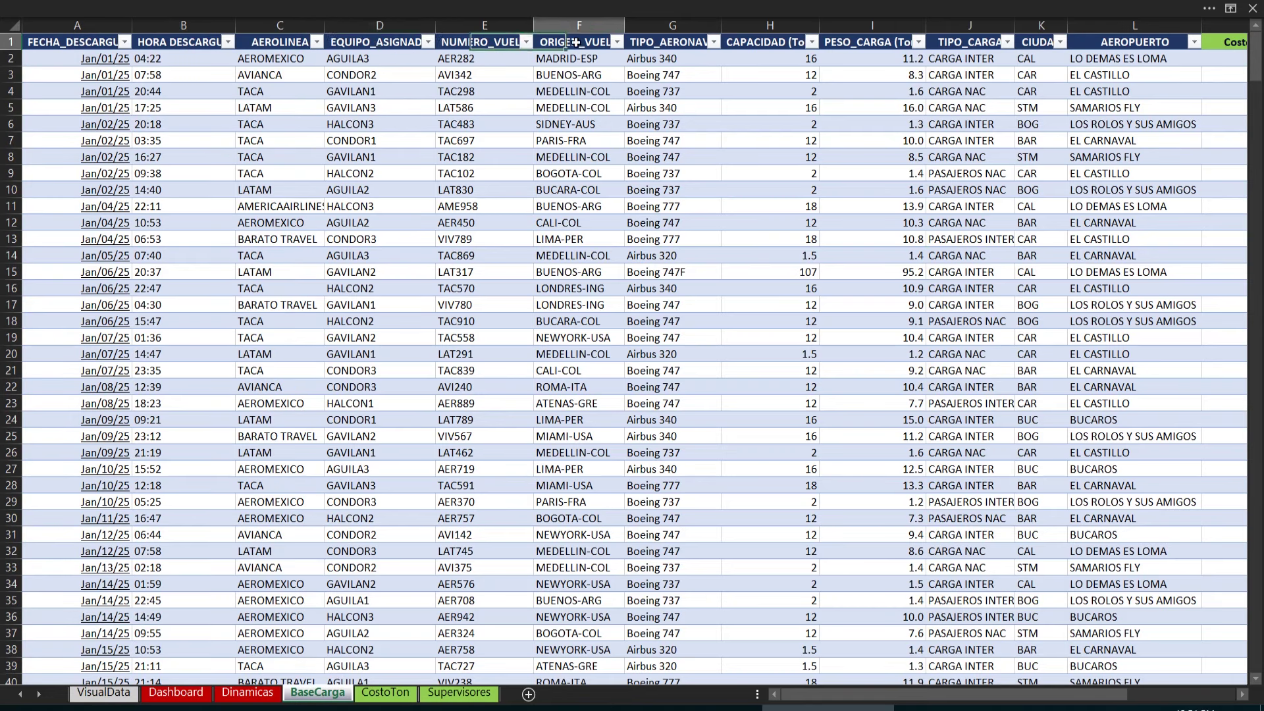
click(667, 40)
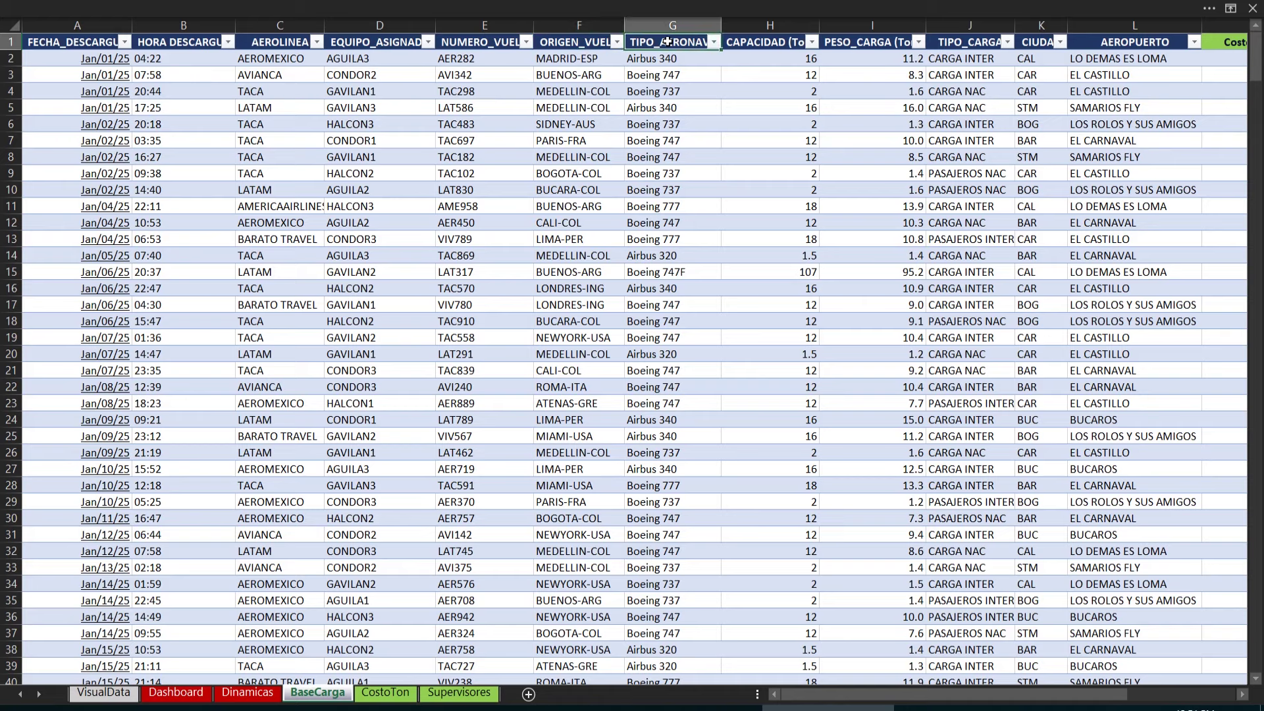
click(764, 43)
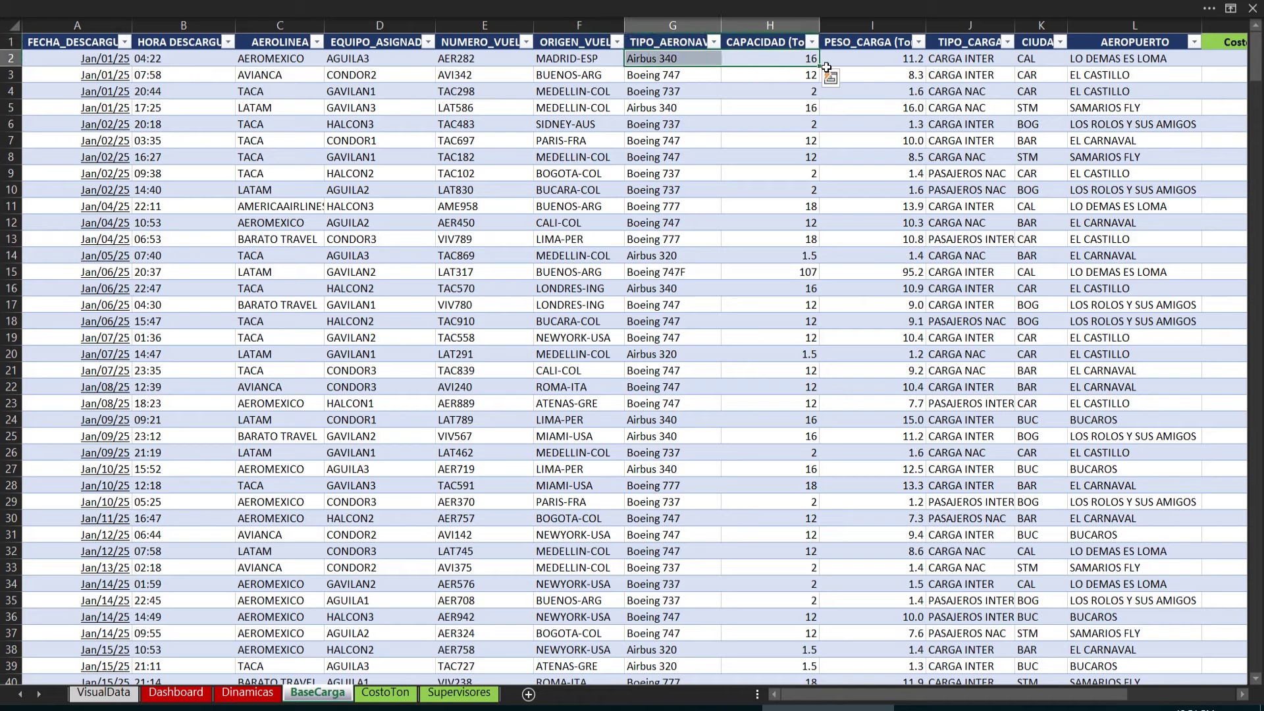
drag(782, 63, 862, 42)
click(862, 41)
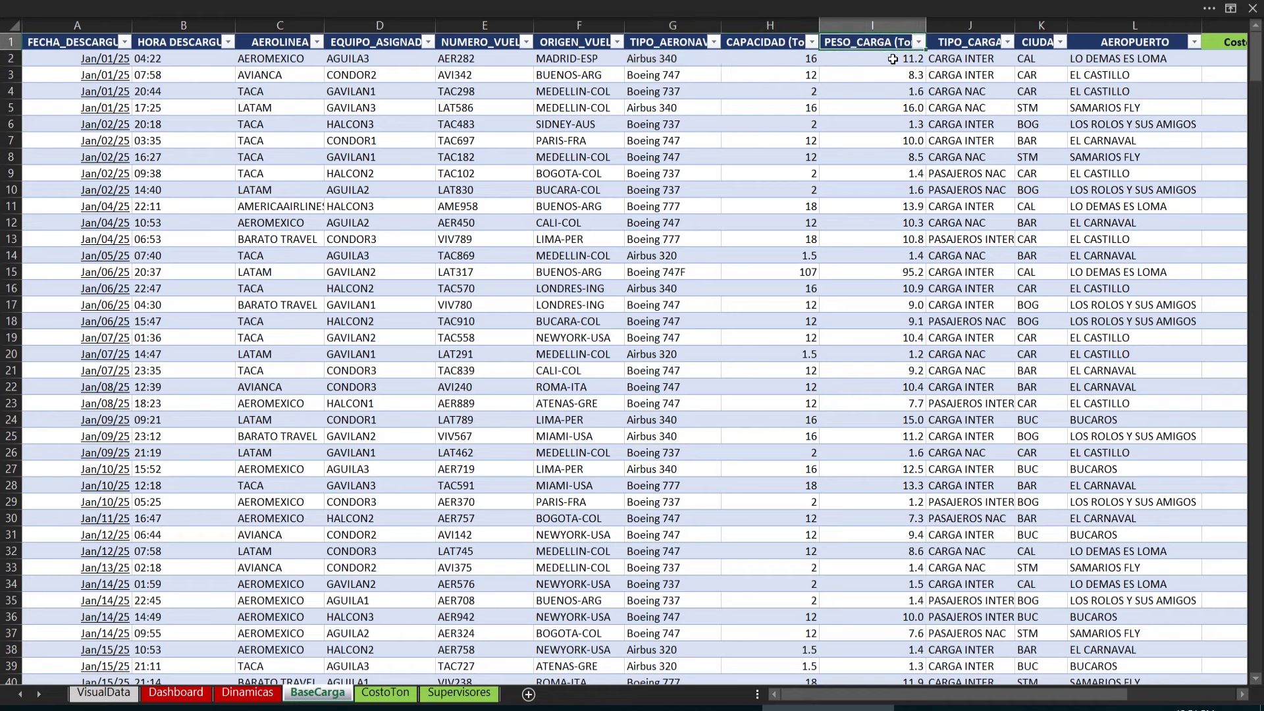
click(796, 58)
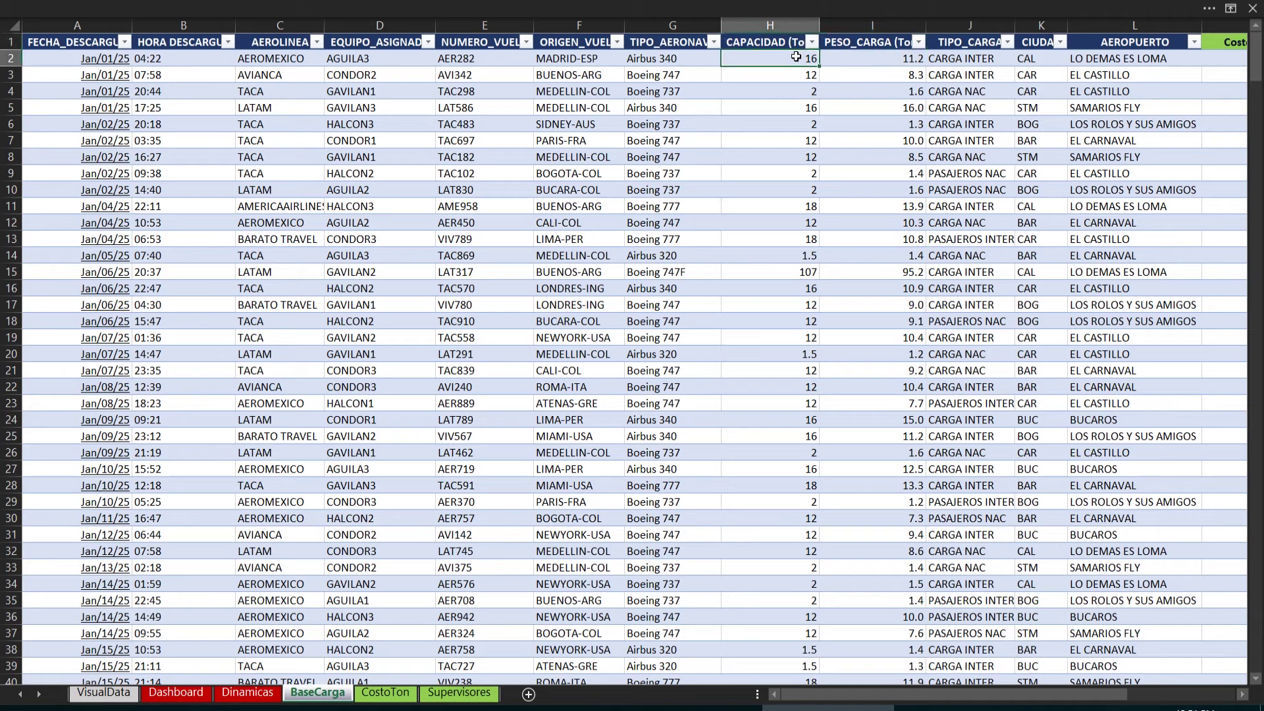
click(868, 58)
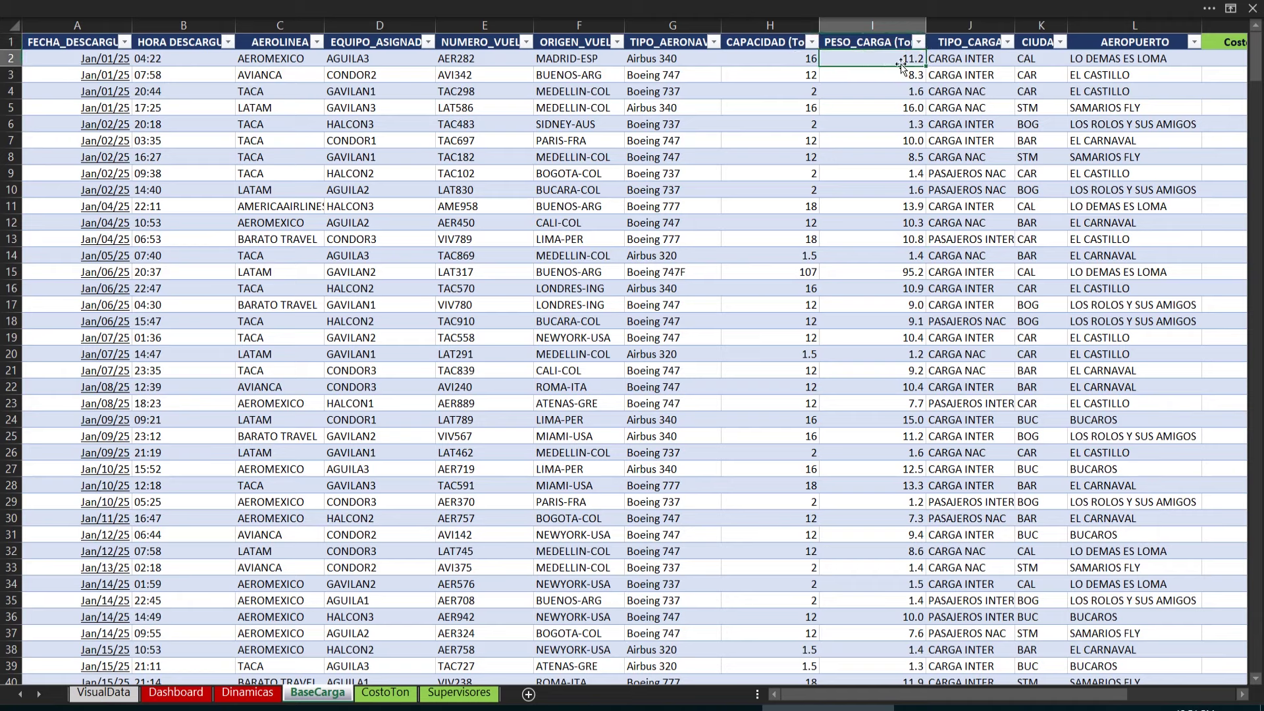
click(966, 61)
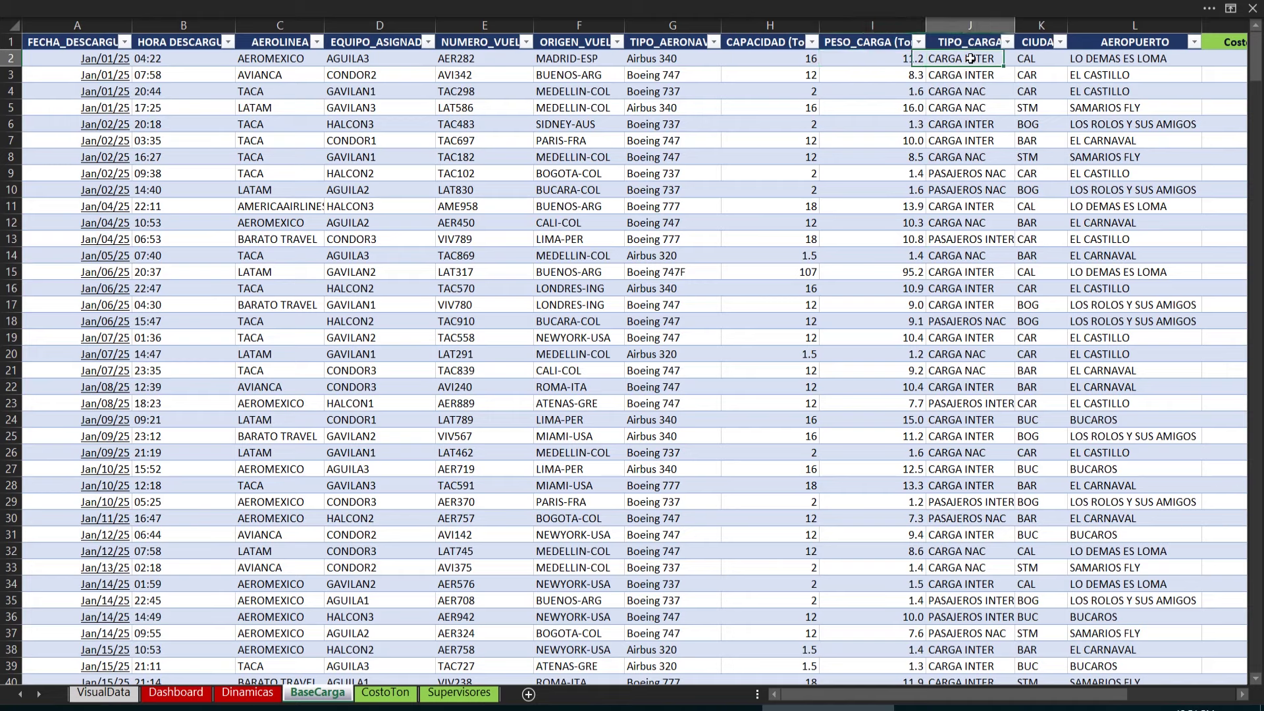
click(1008, 42)
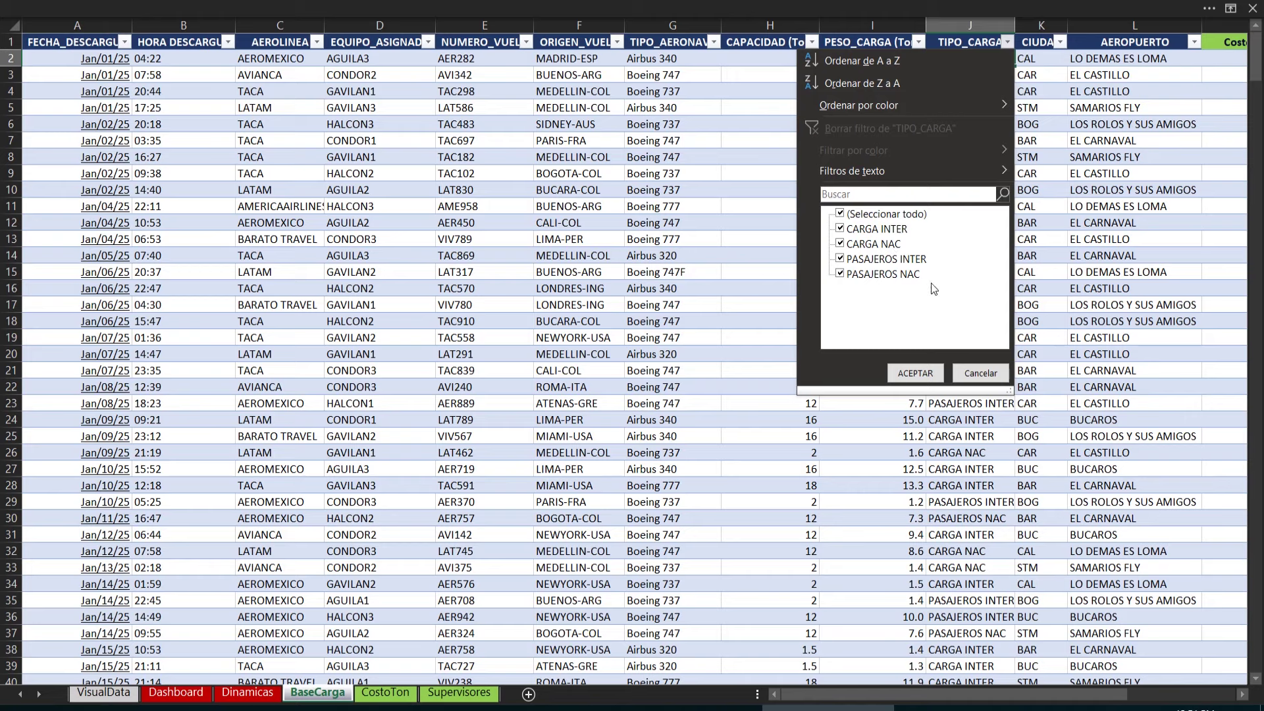
click(978, 380)
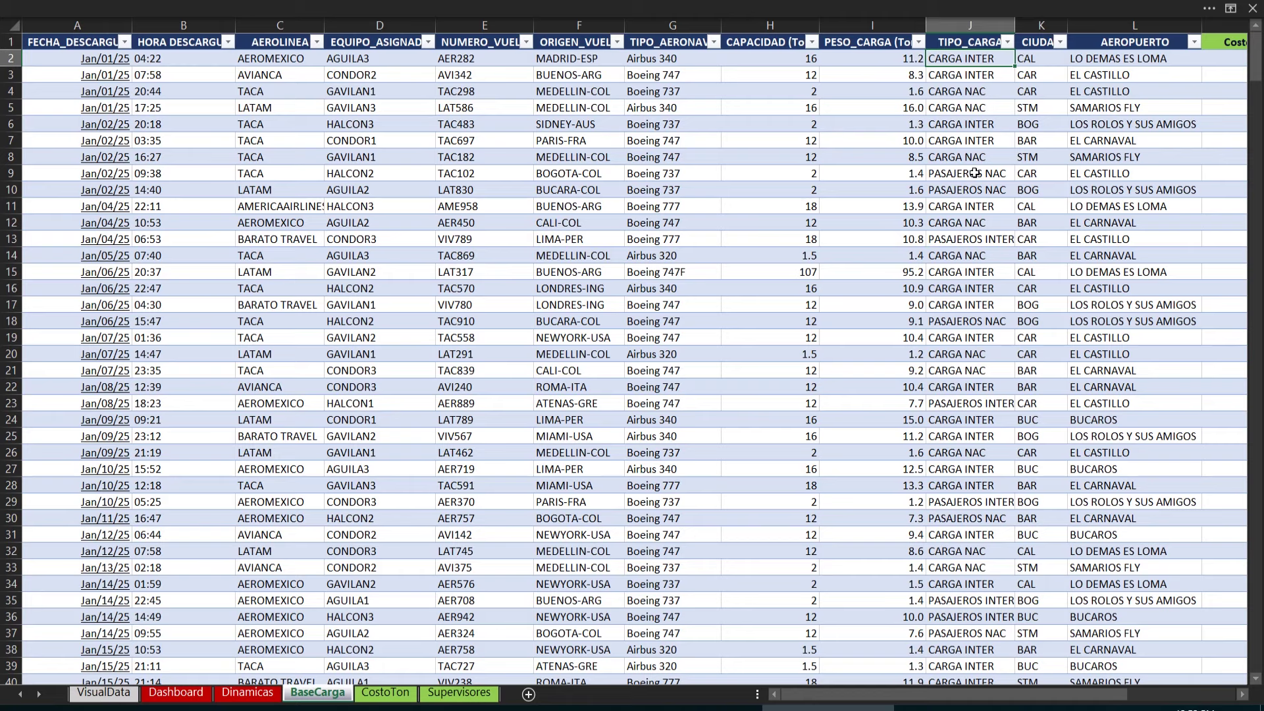
click(1062, 141)
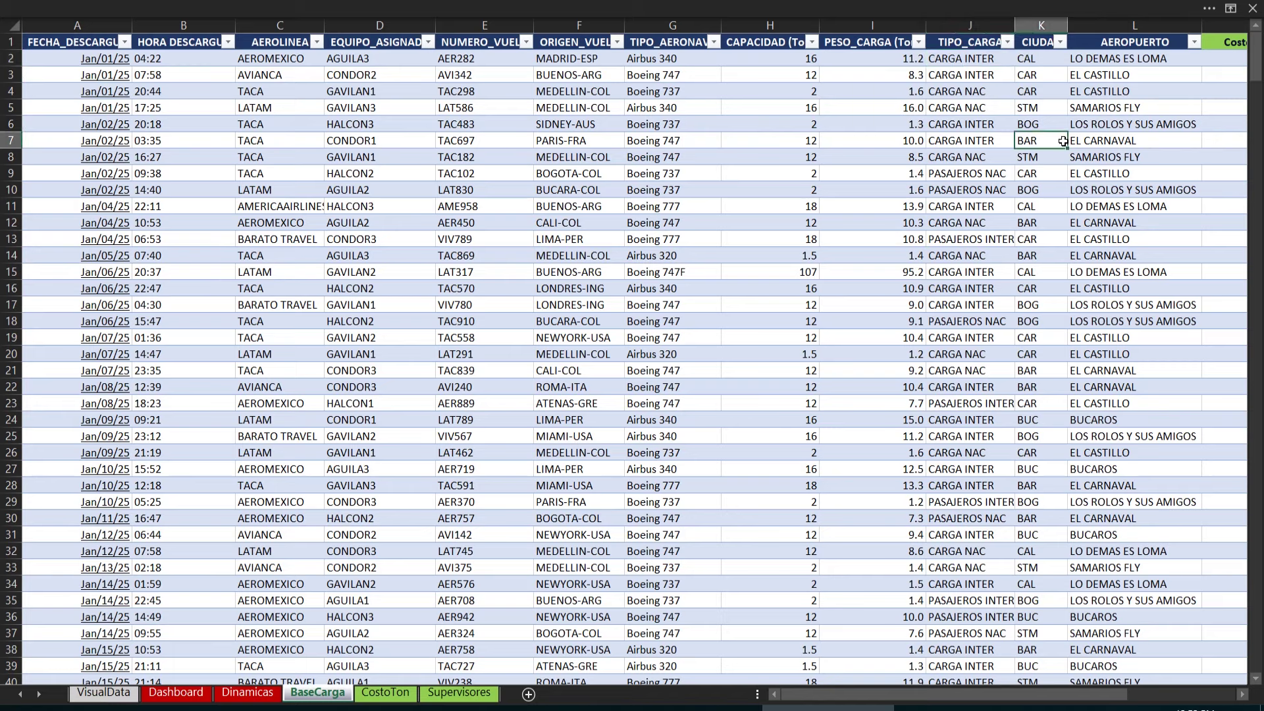
click(1194, 42)
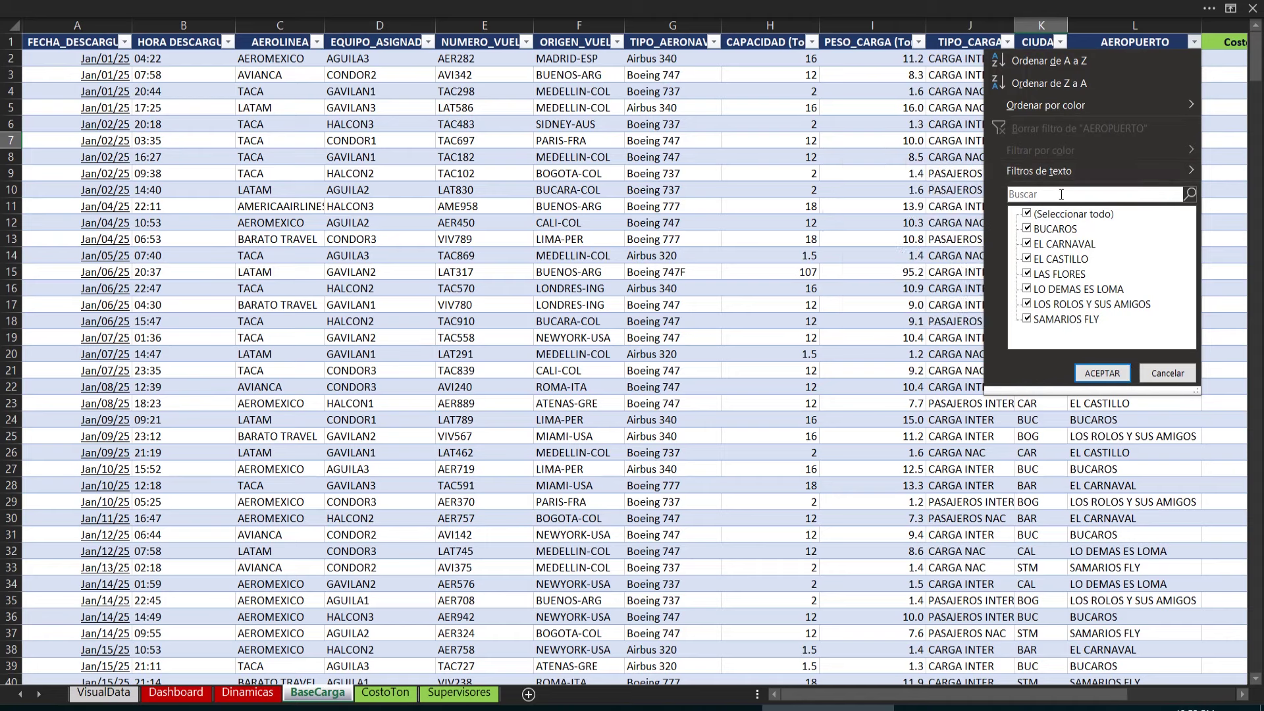
click(1120, 450)
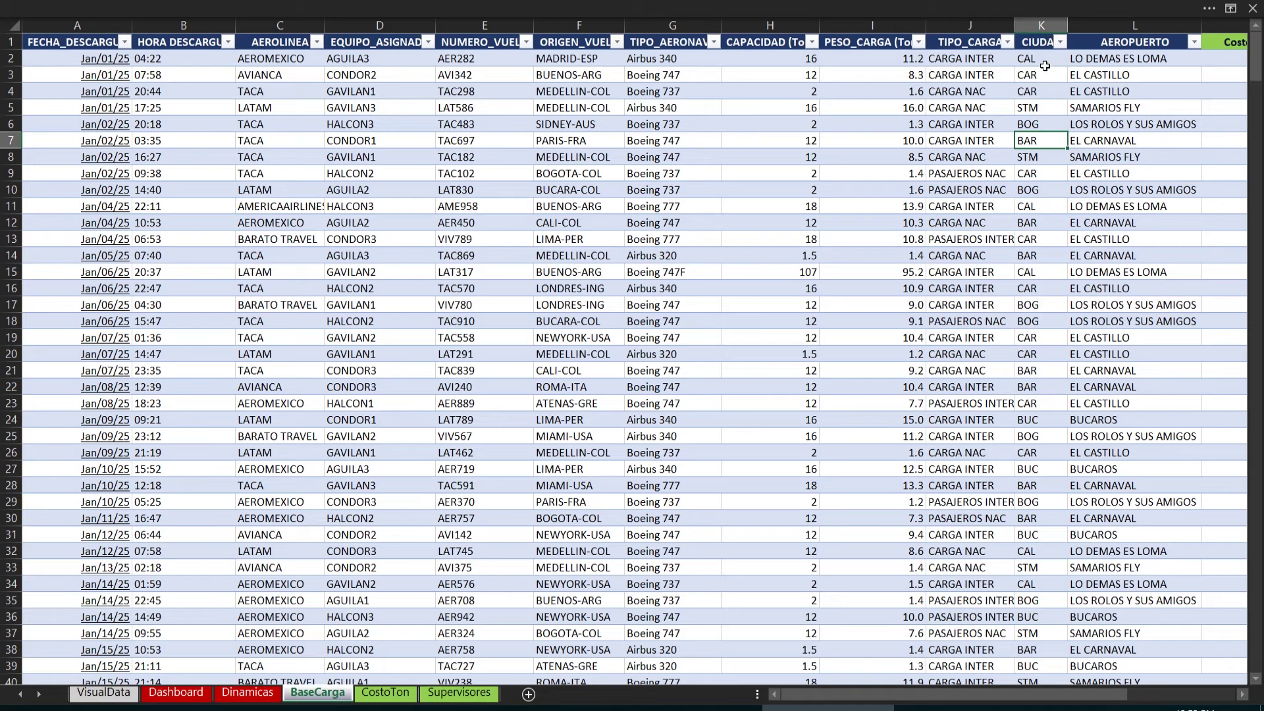
click(1061, 43)
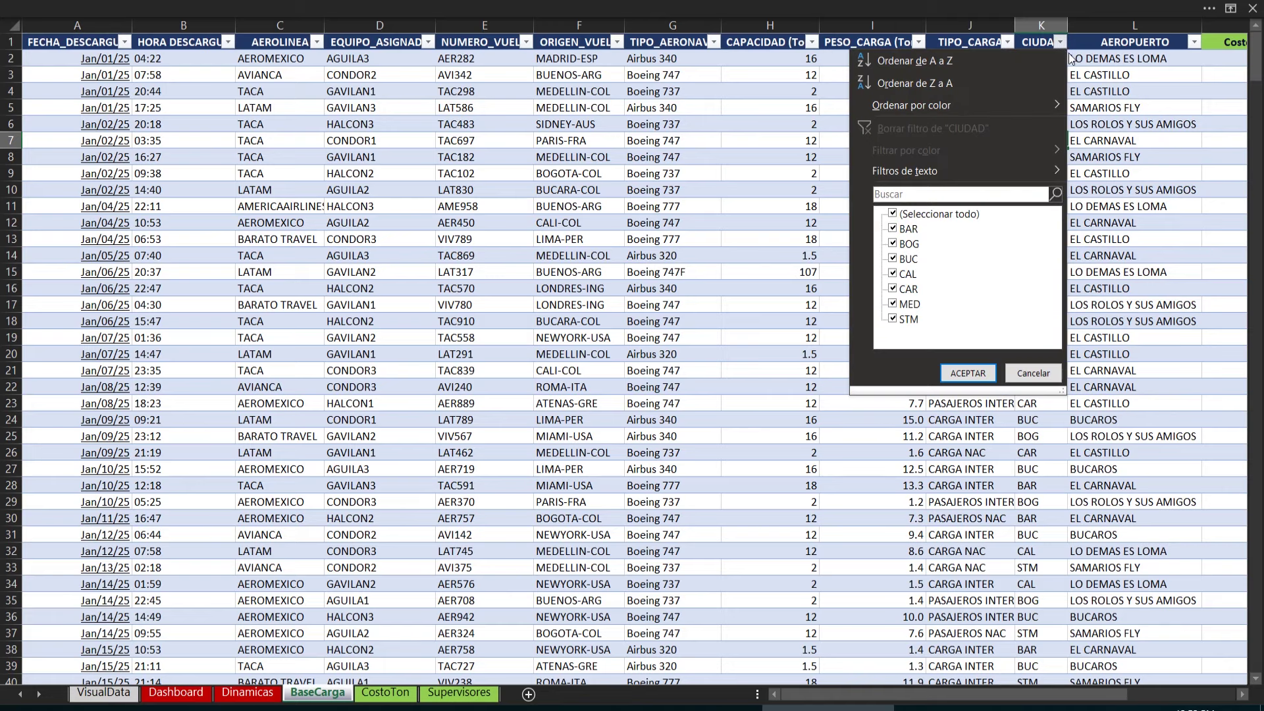
click(1142, 104)
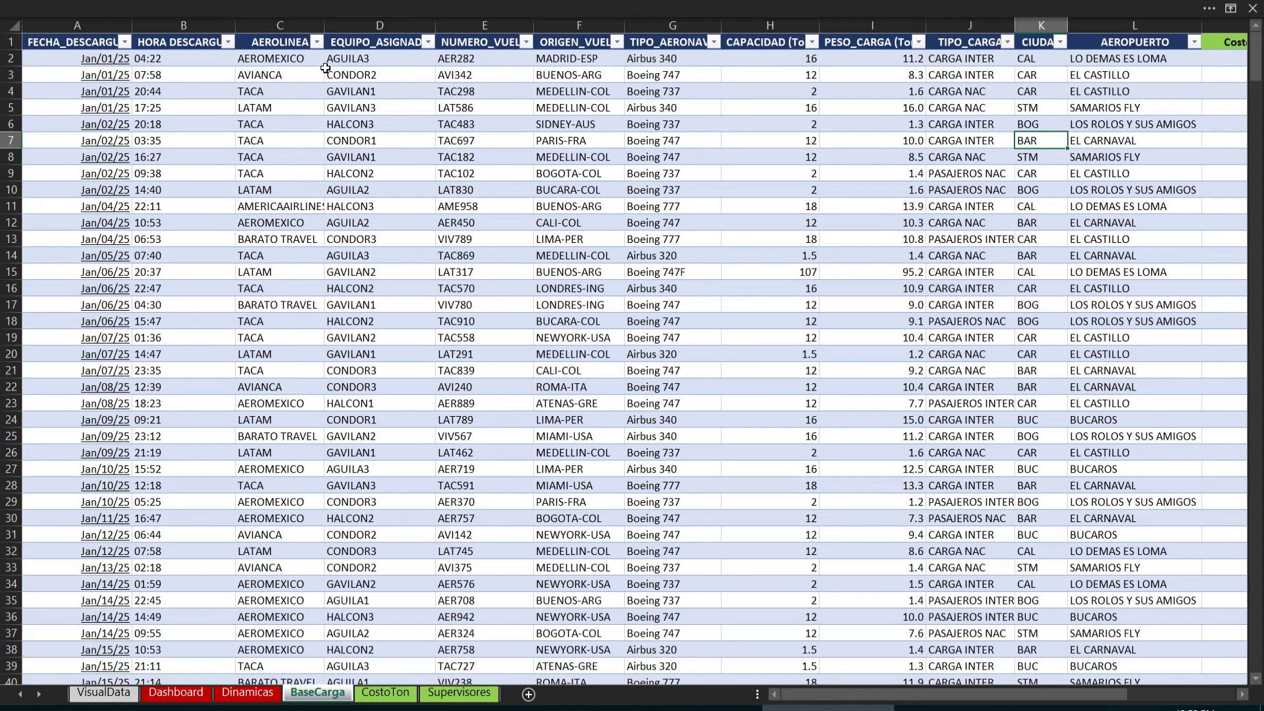
click(609, 58)
drag(607, 61, 603, 305)
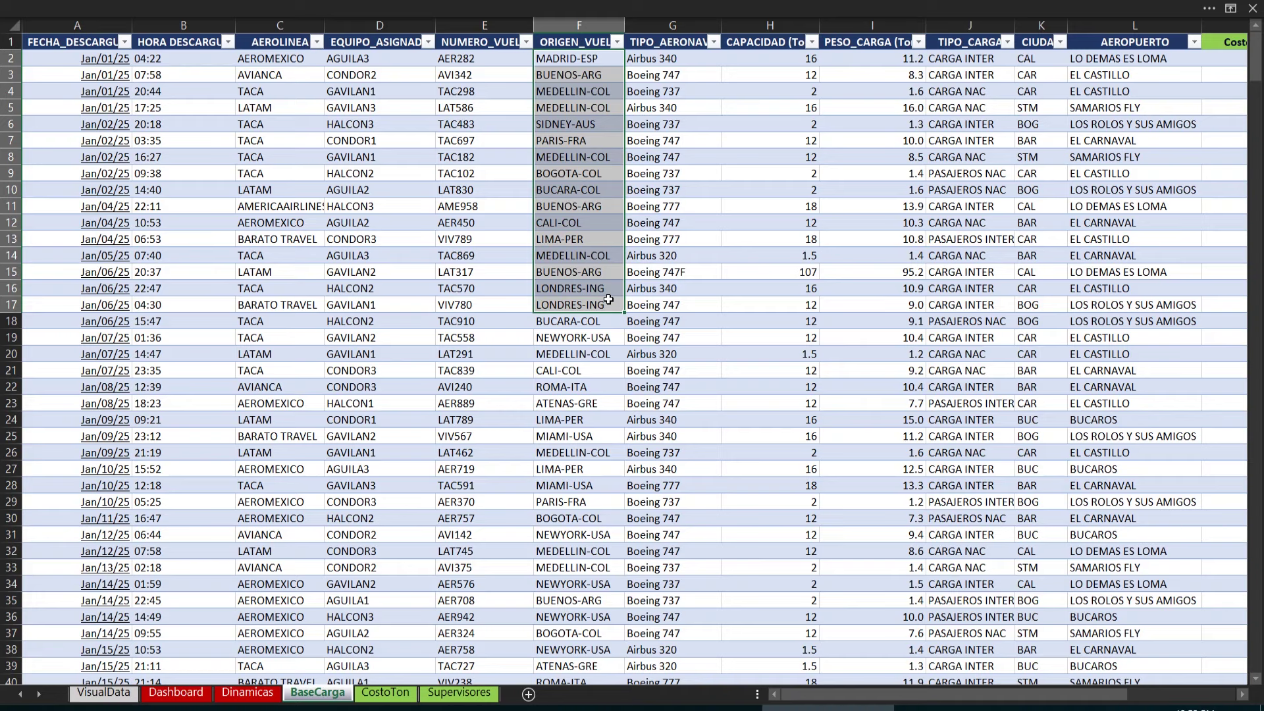
drag(1045, 64, 1044, 272)
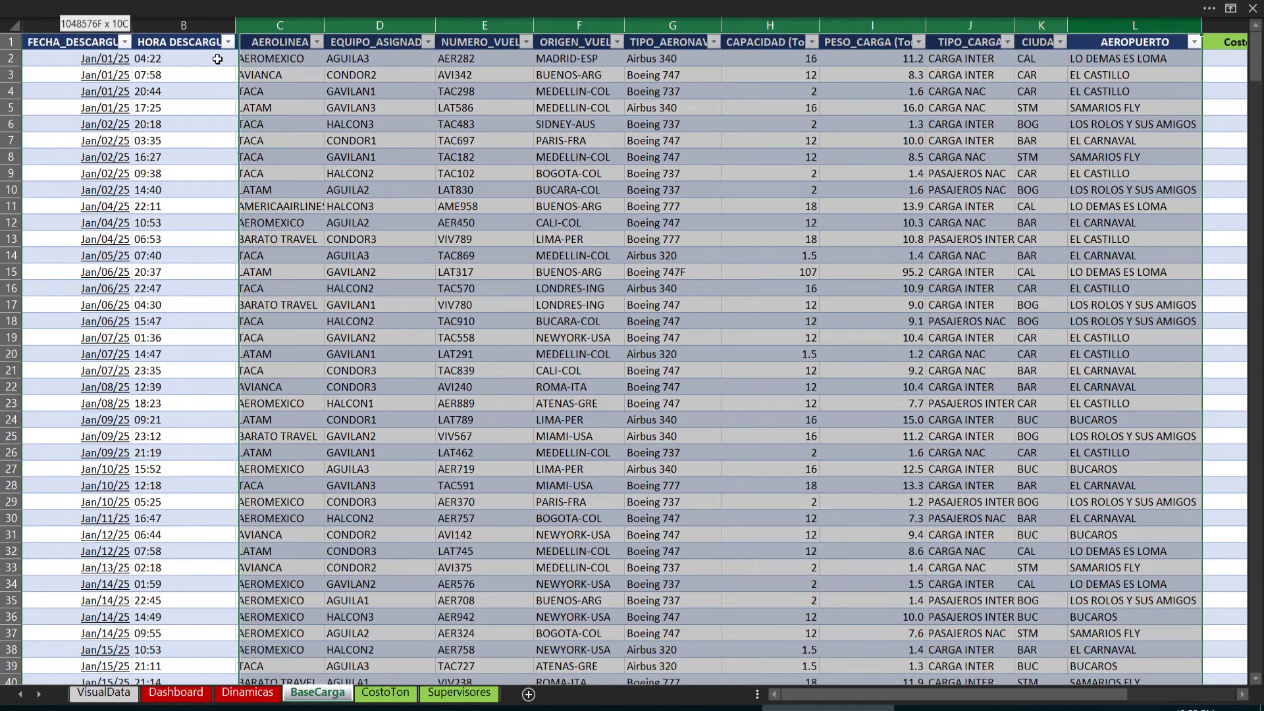
drag(1141, 20, 73, 25)
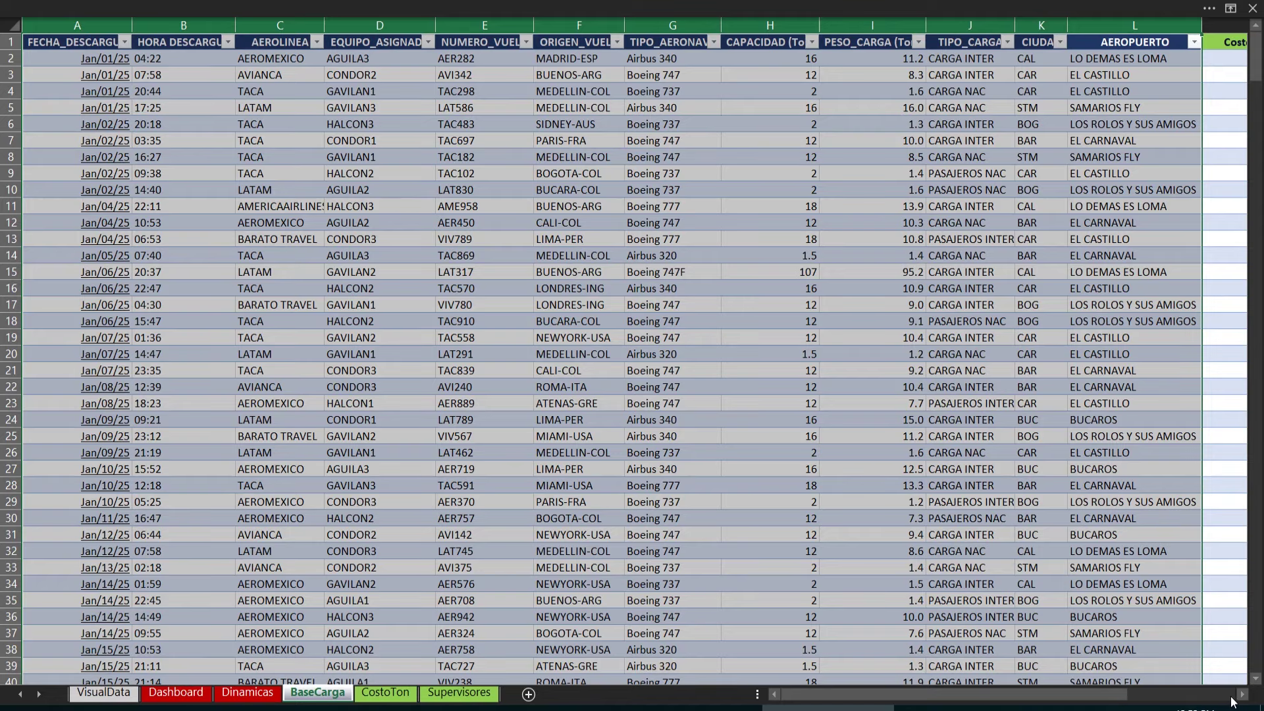
click(1243, 695)
click(1243, 695)
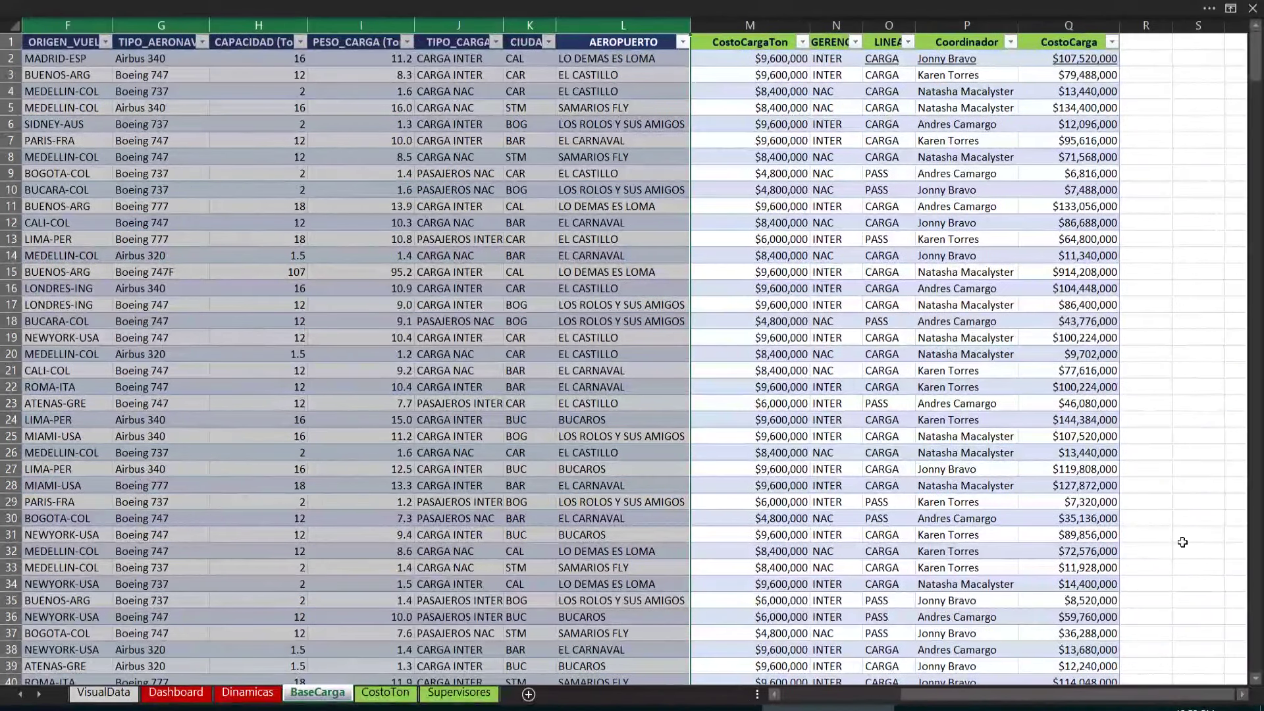
click(766, 43)
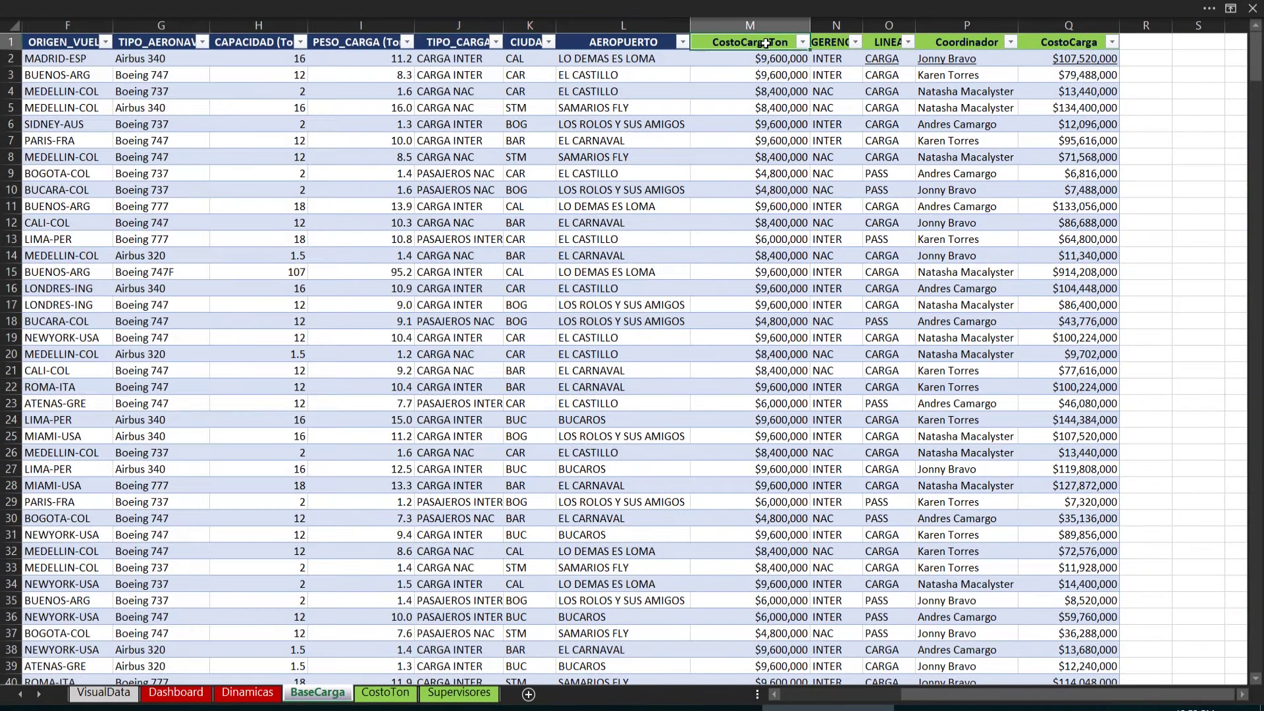
drag(766, 43, 1037, 45)
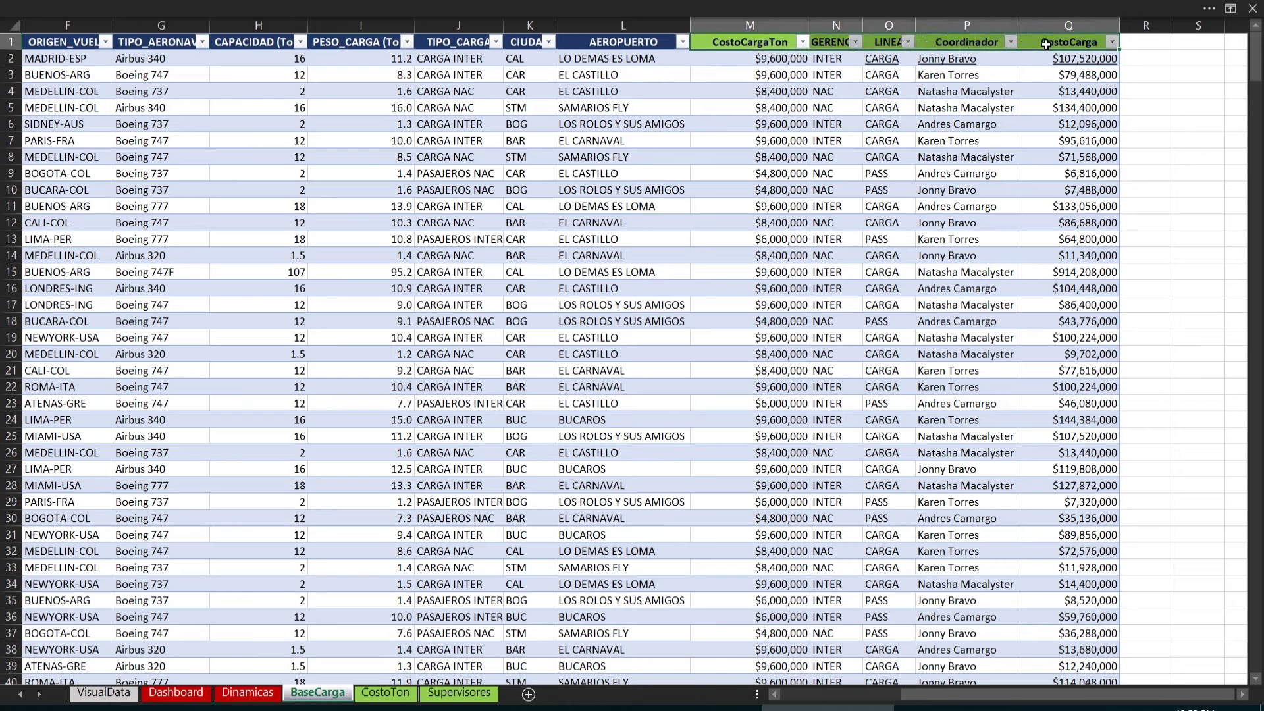
drag(1047, 44, 1047, 45)
click(645, 26)
click(762, 36)
drag(762, 36, 1045, 32)
key(ctrl+v)
click(750, 68)
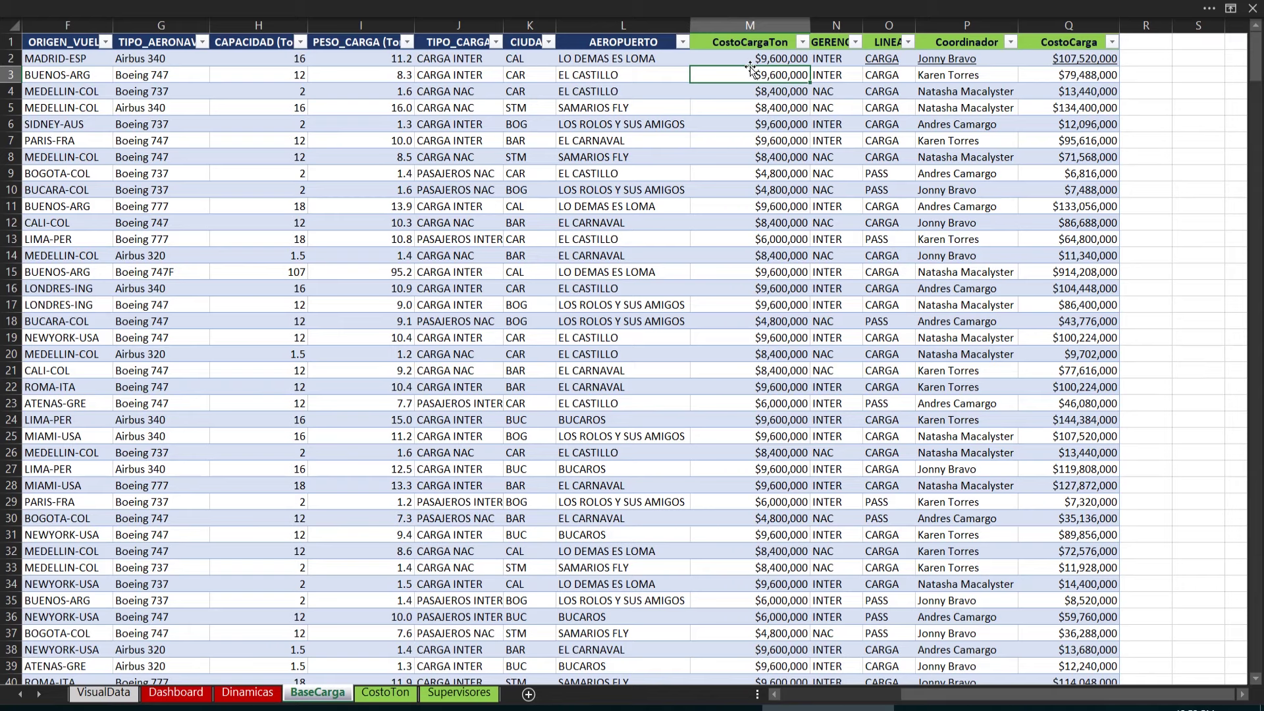
click(829, 158)
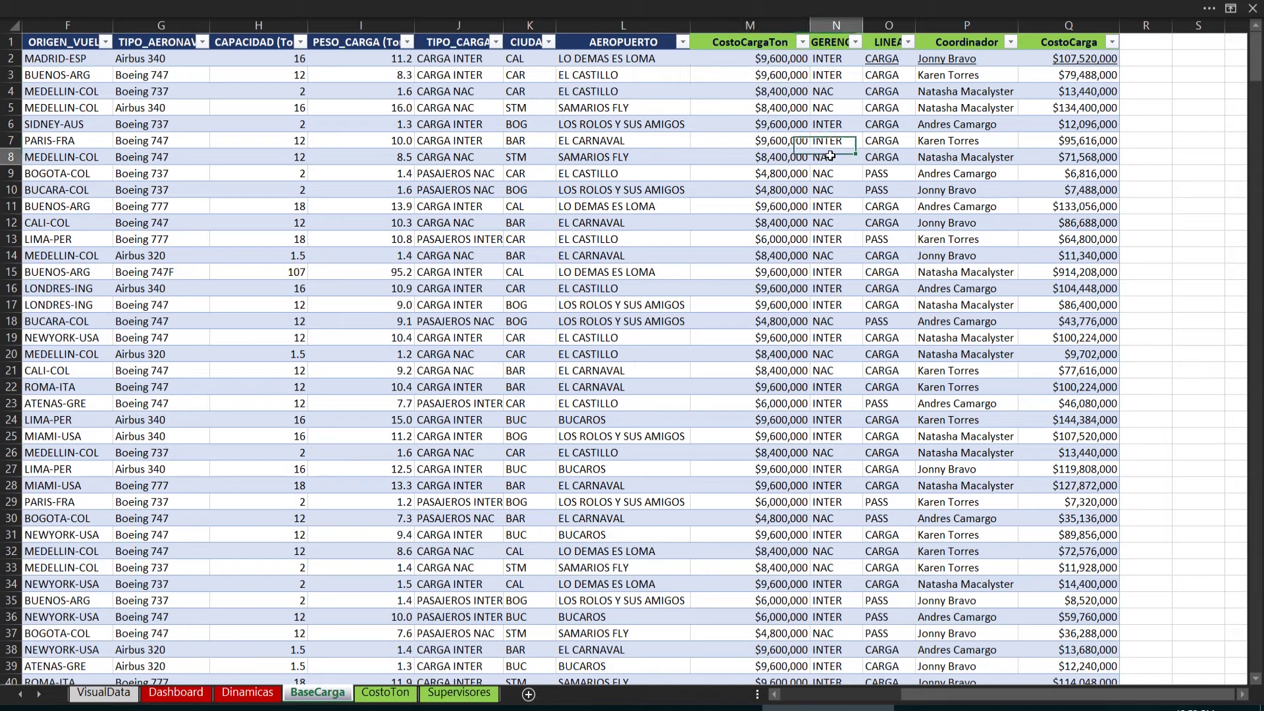
click(793, 55)
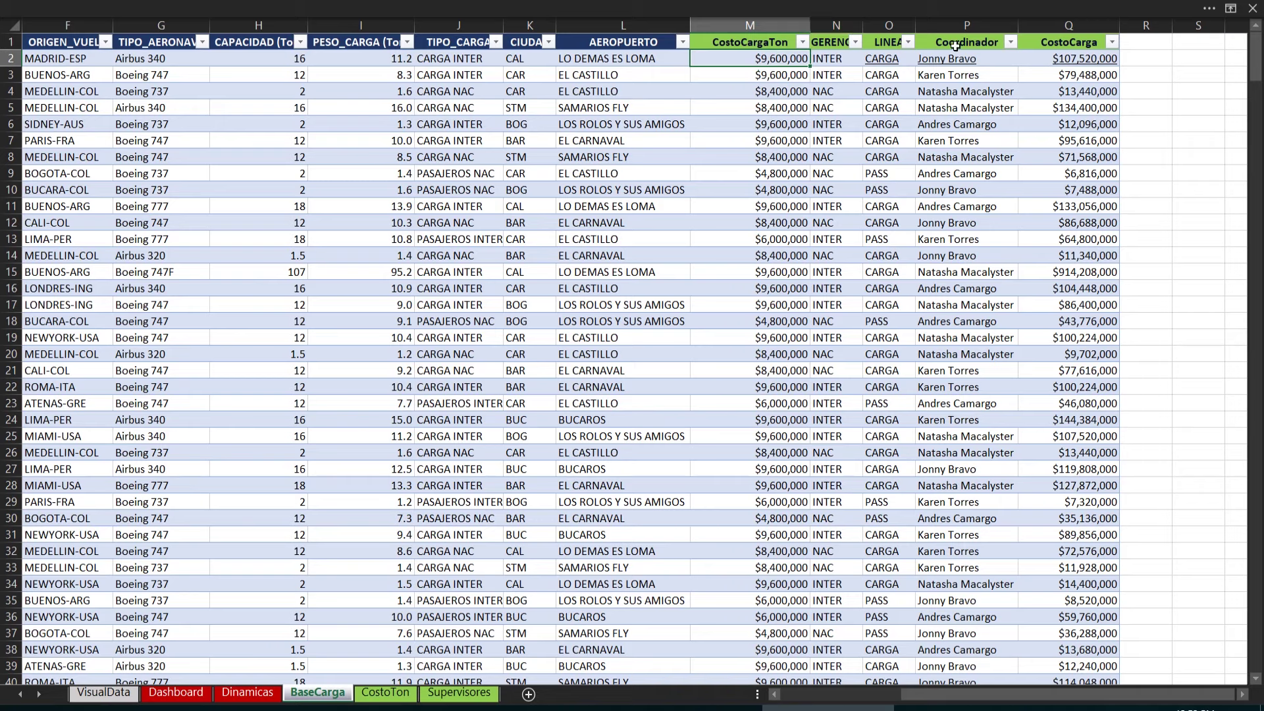
click(562, 7)
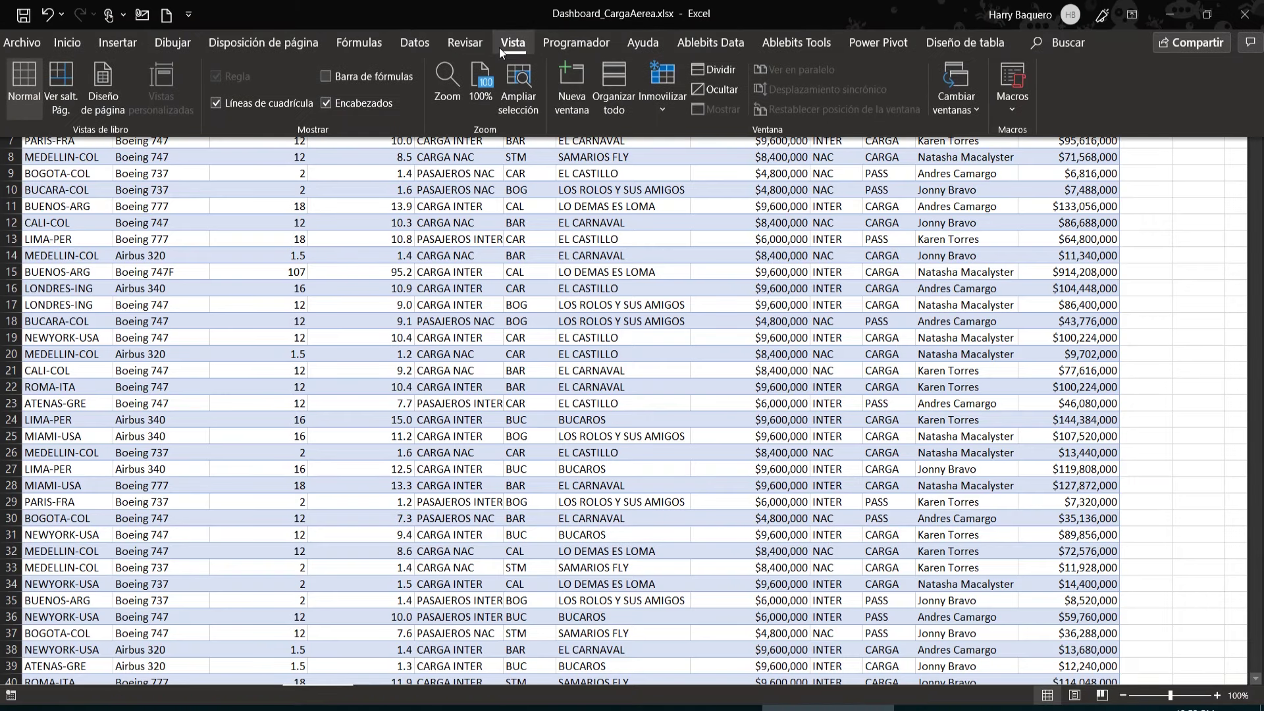
Step: Turn on Barra de fórmulas from the Vista ribbon and return to the sheet
click(375, 78)
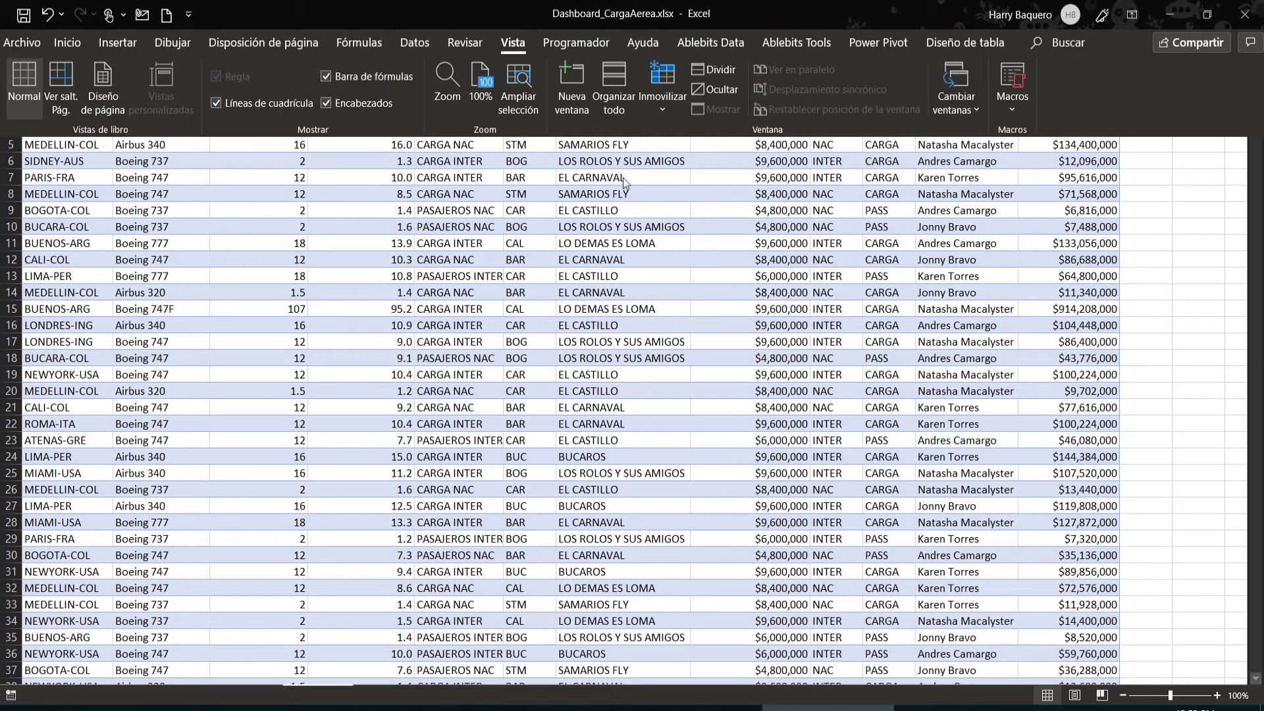
click(623, 177)
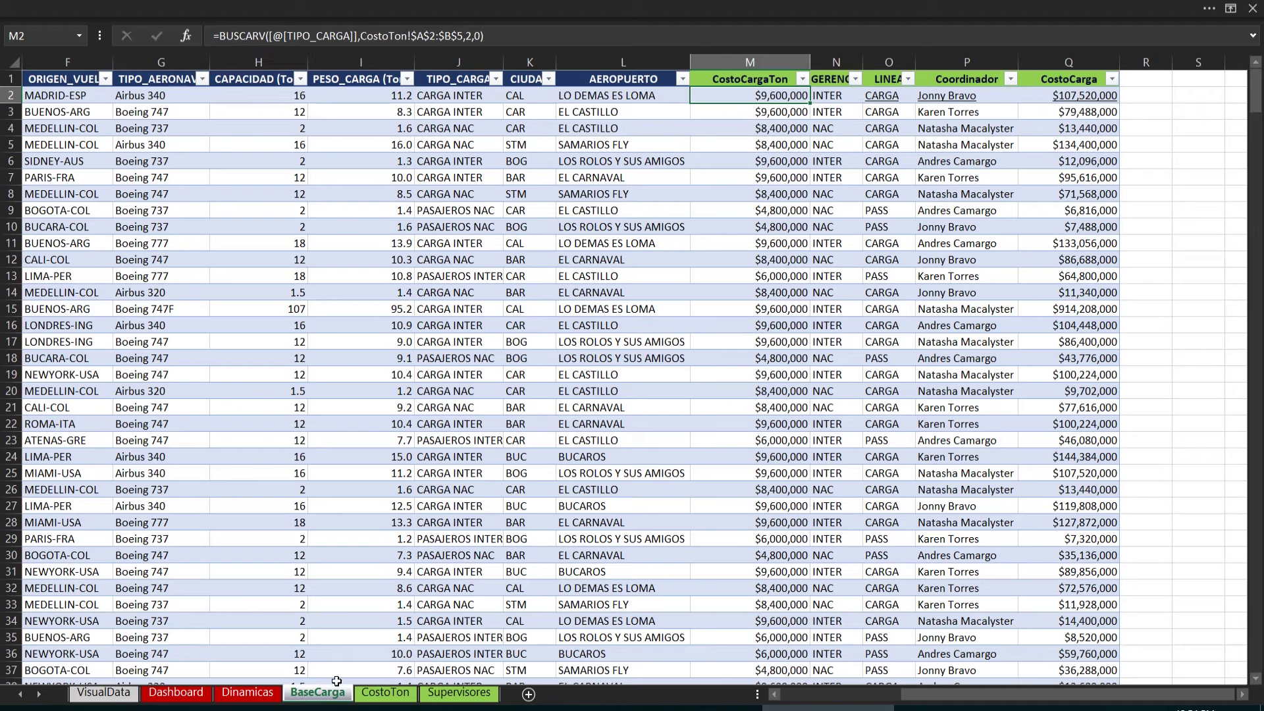
Step: Select the supervisors data range A1:F13 on the Supervisores sheet
click(391, 693)
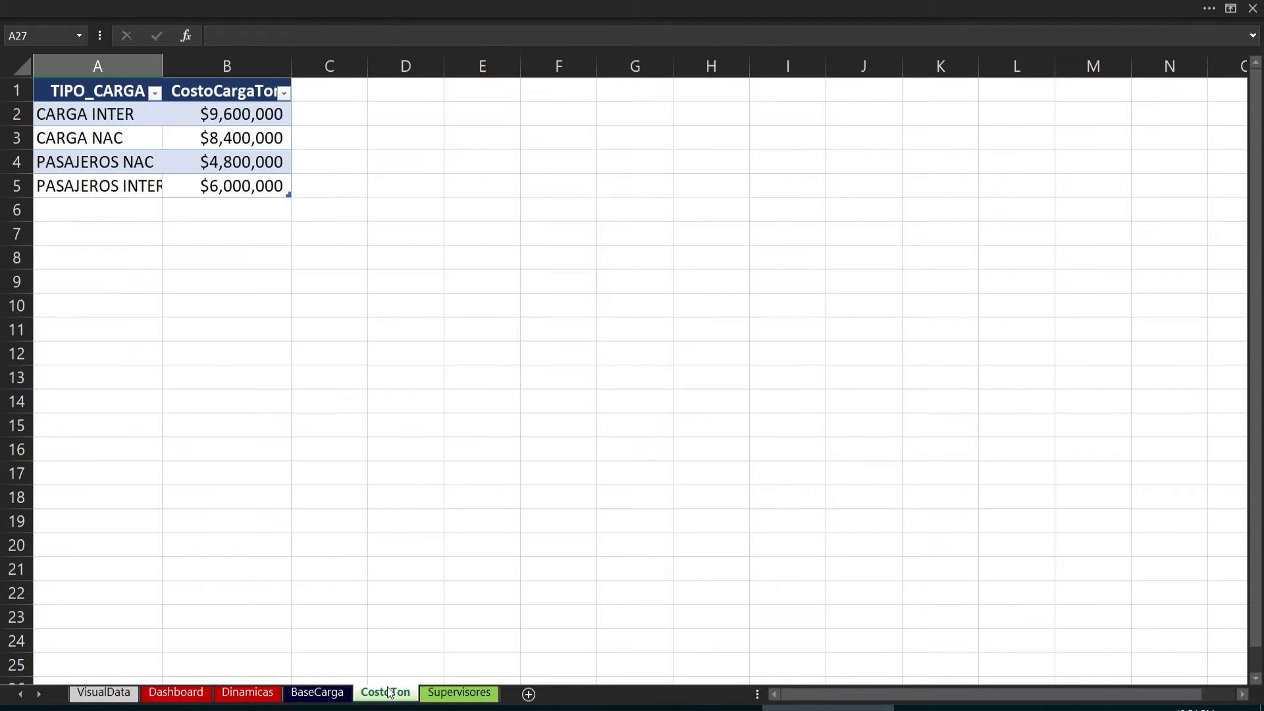
click(443, 699)
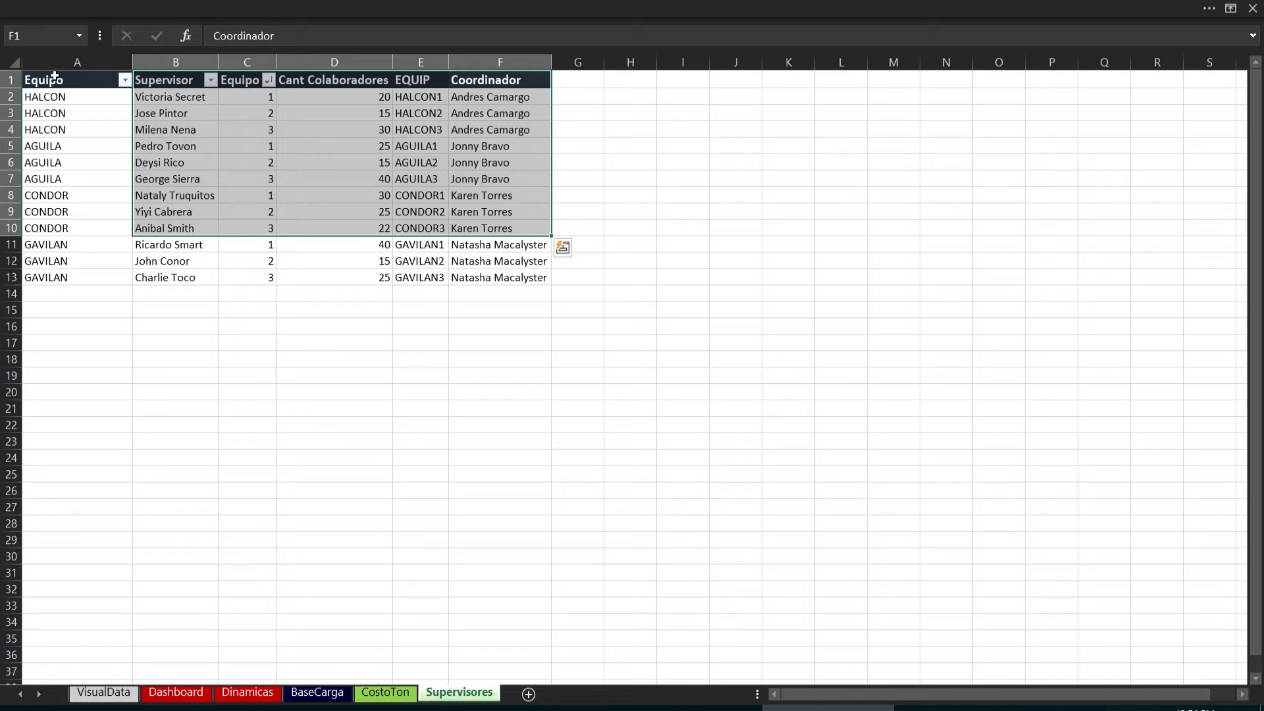
mouse_move(57, 77)
mouse_down()
mouse_move(55, 242)
mouse_move(502, 277)
mouse_up()
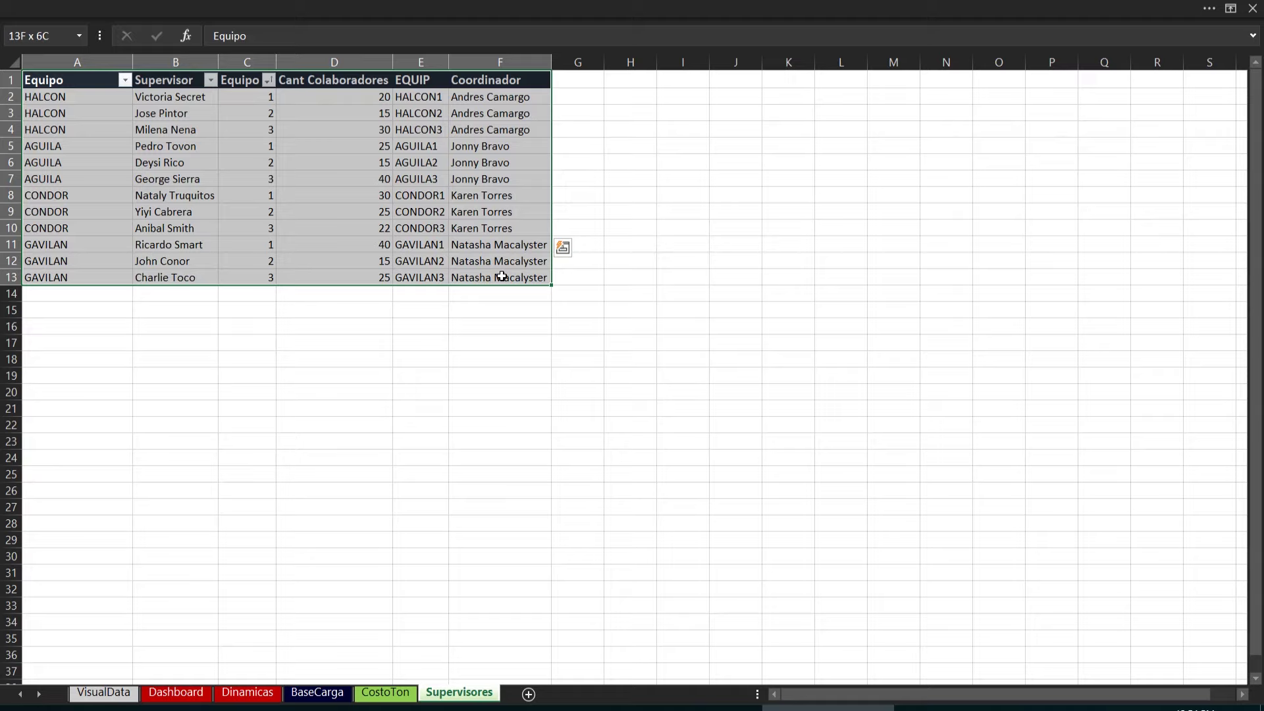
Step: Bring up the Insertar ribbon options for the selected supervisors data
right_click(468, 162)
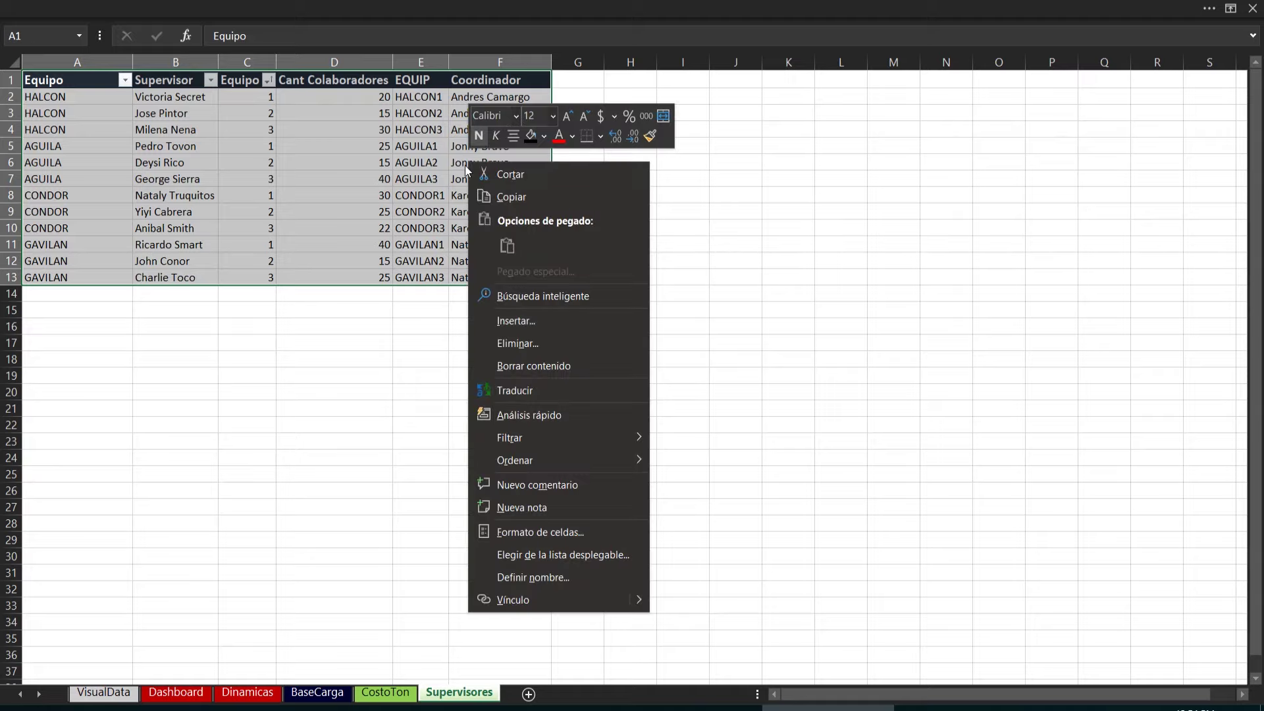
click(349, 1)
click(298, 10)
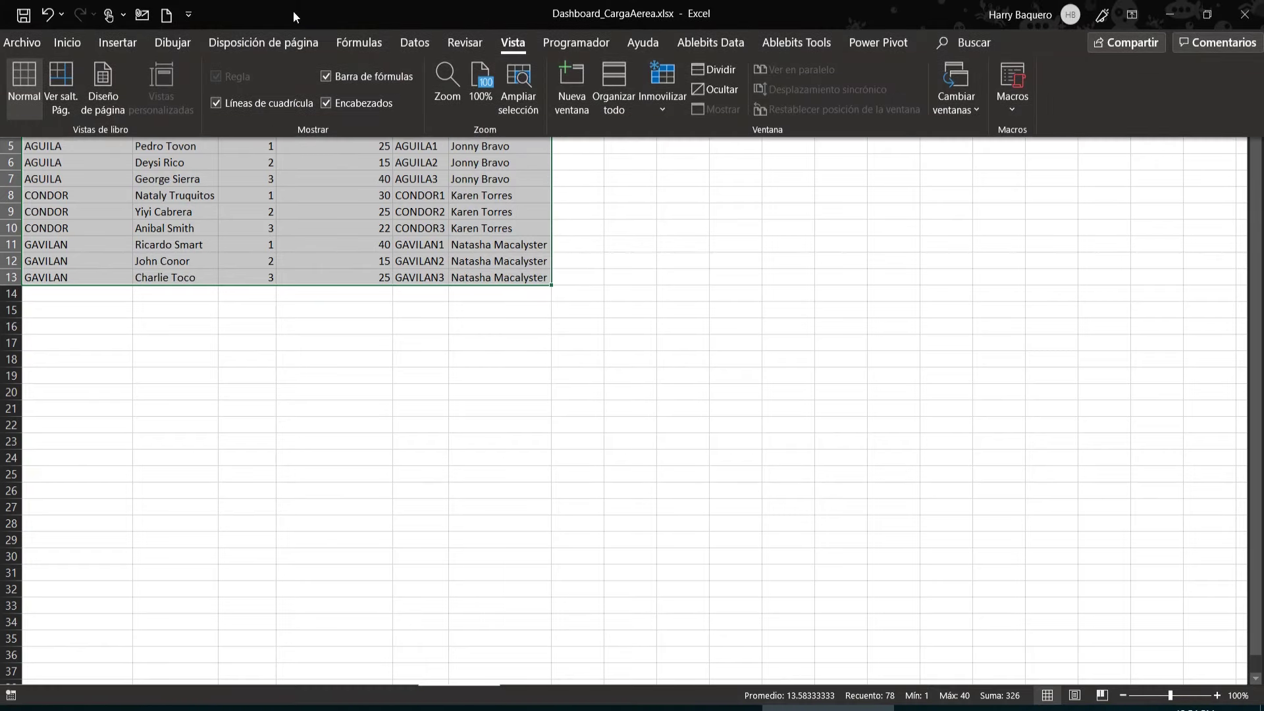
click(121, 43)
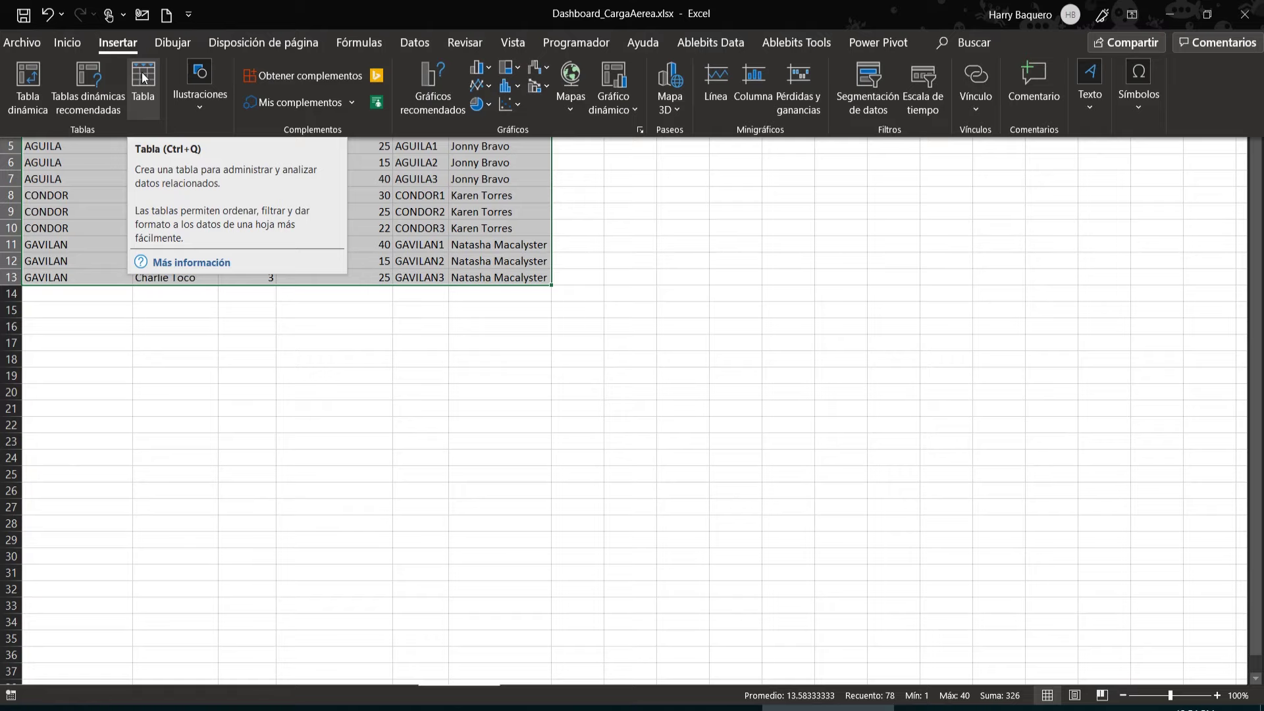
click(143, 78)
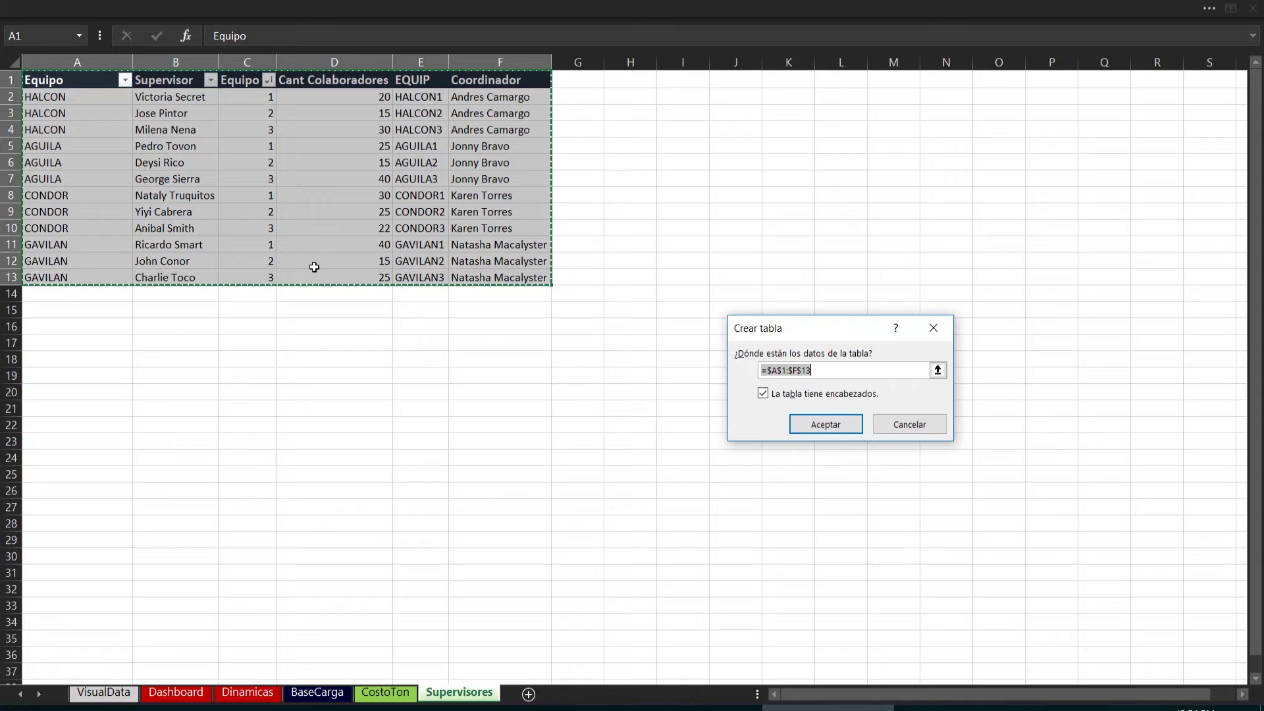
click(826, 425)
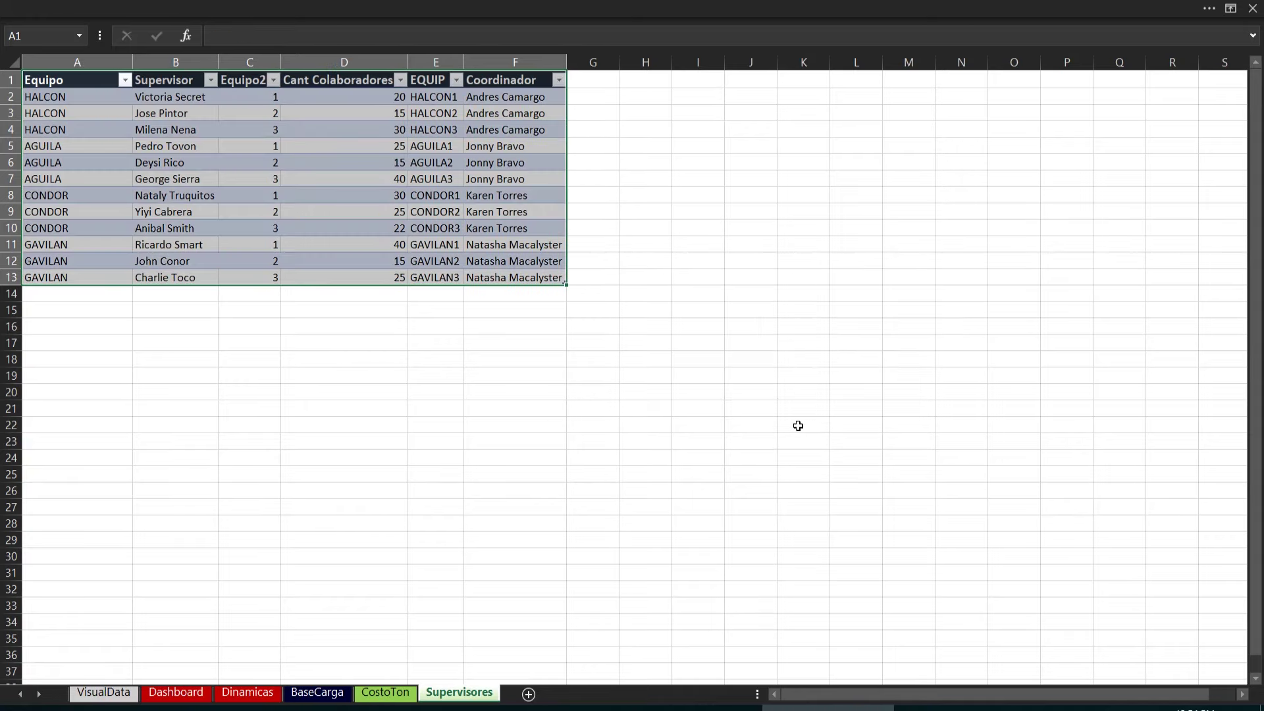
click(538, 115)
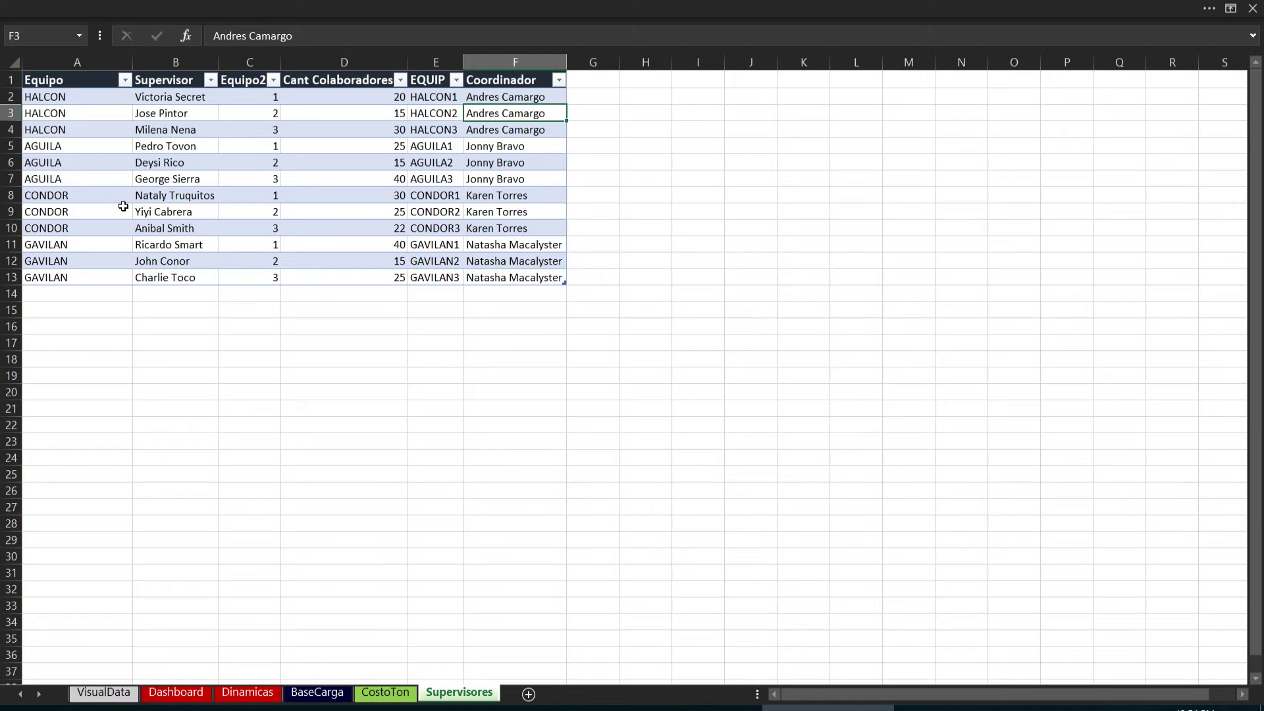
scroll(121, 203, down, 1)
scroll(124, 206, up, 1)
scroll(108, 154, down, 1)
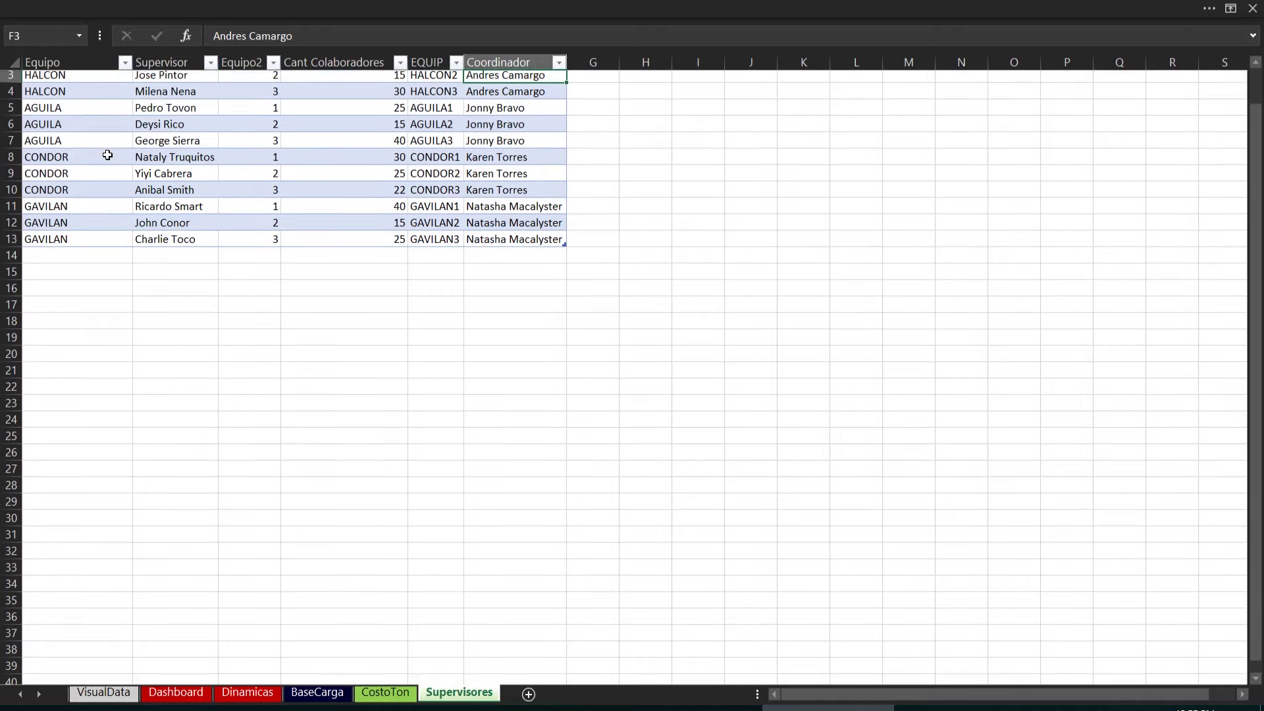
scroll(107, 155, down, 2)
scroll(107, 154, down, 2)
scroll(108, 154, up, 2)
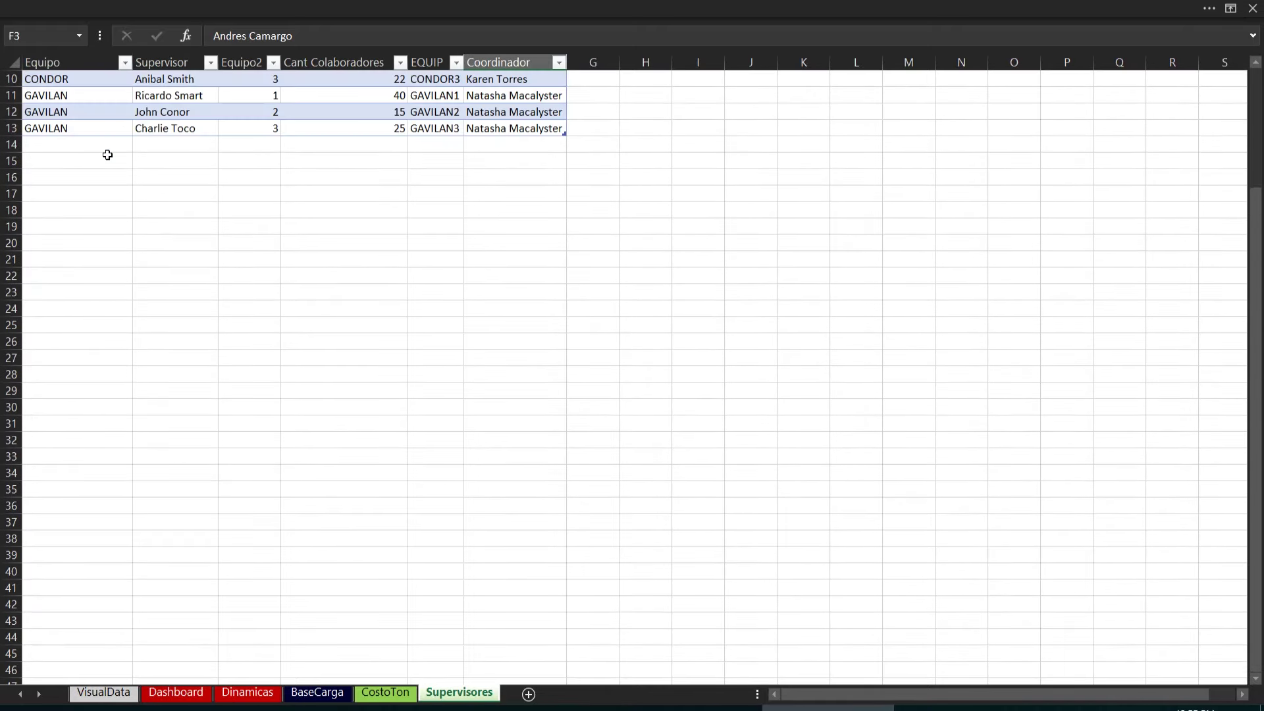
scroll(108, 155, up, 3)
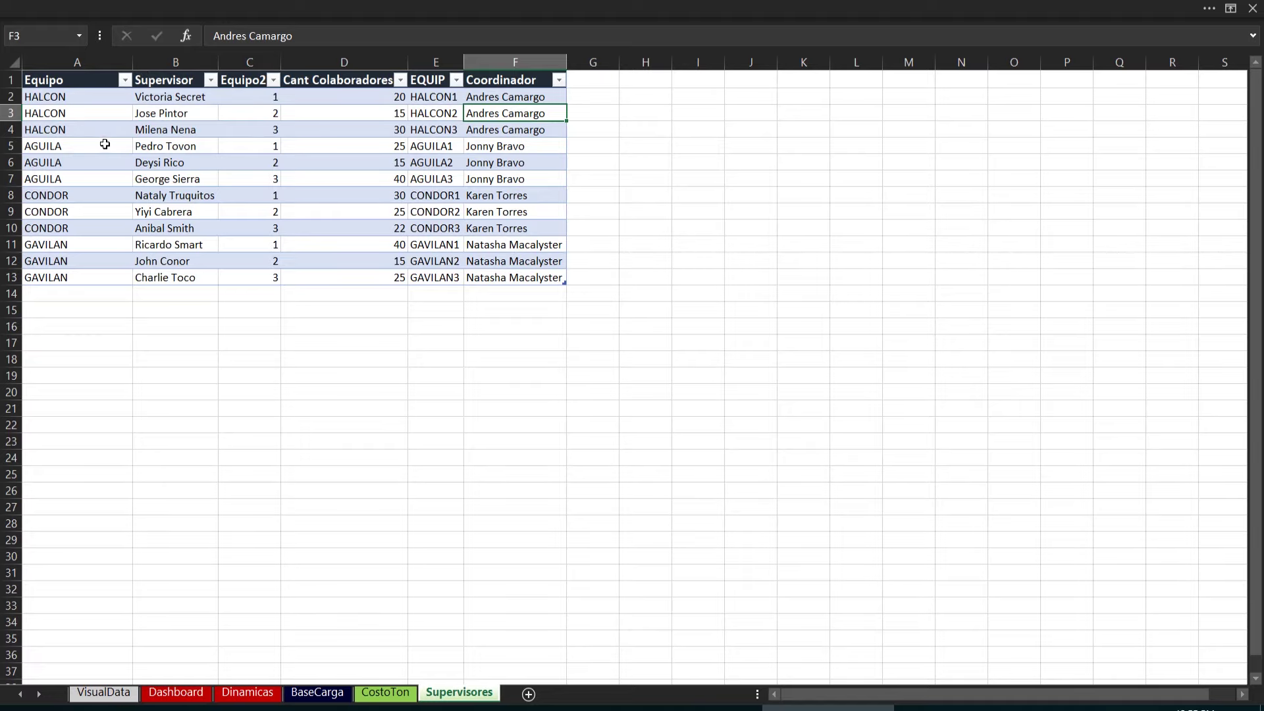
scroll(105, 145, down, 1)
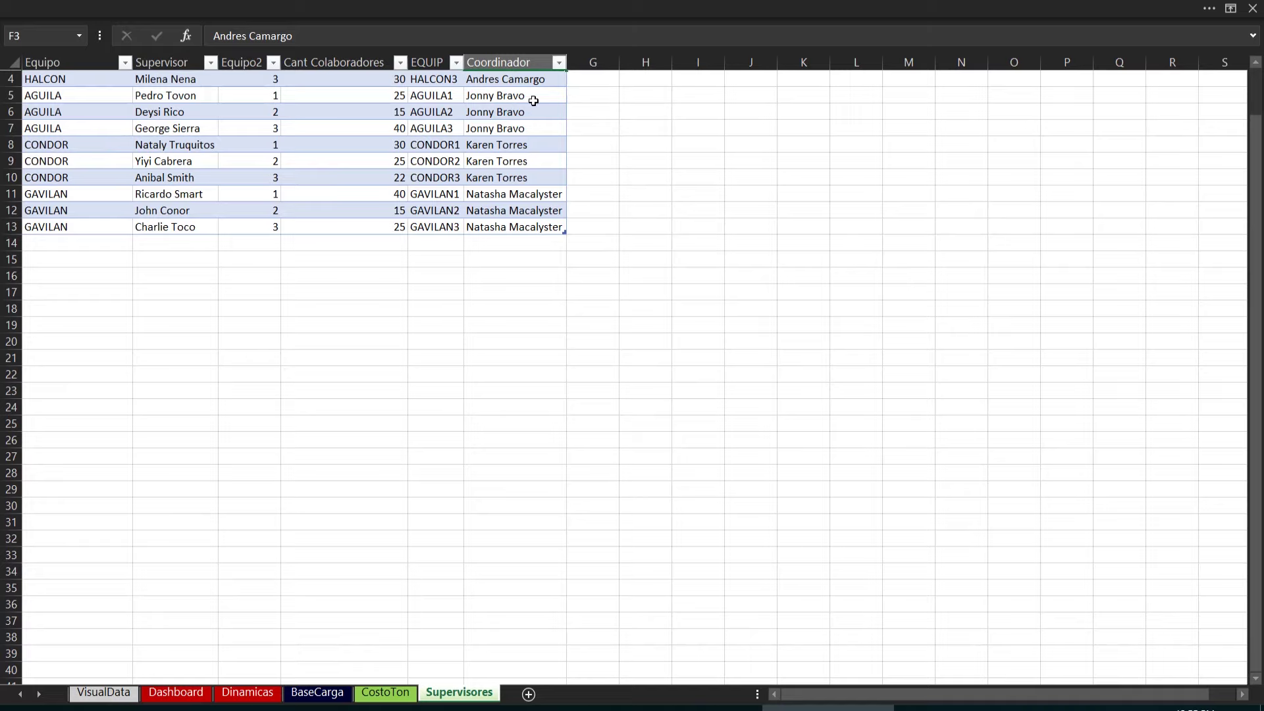
scroll(534, 101, up, 1)
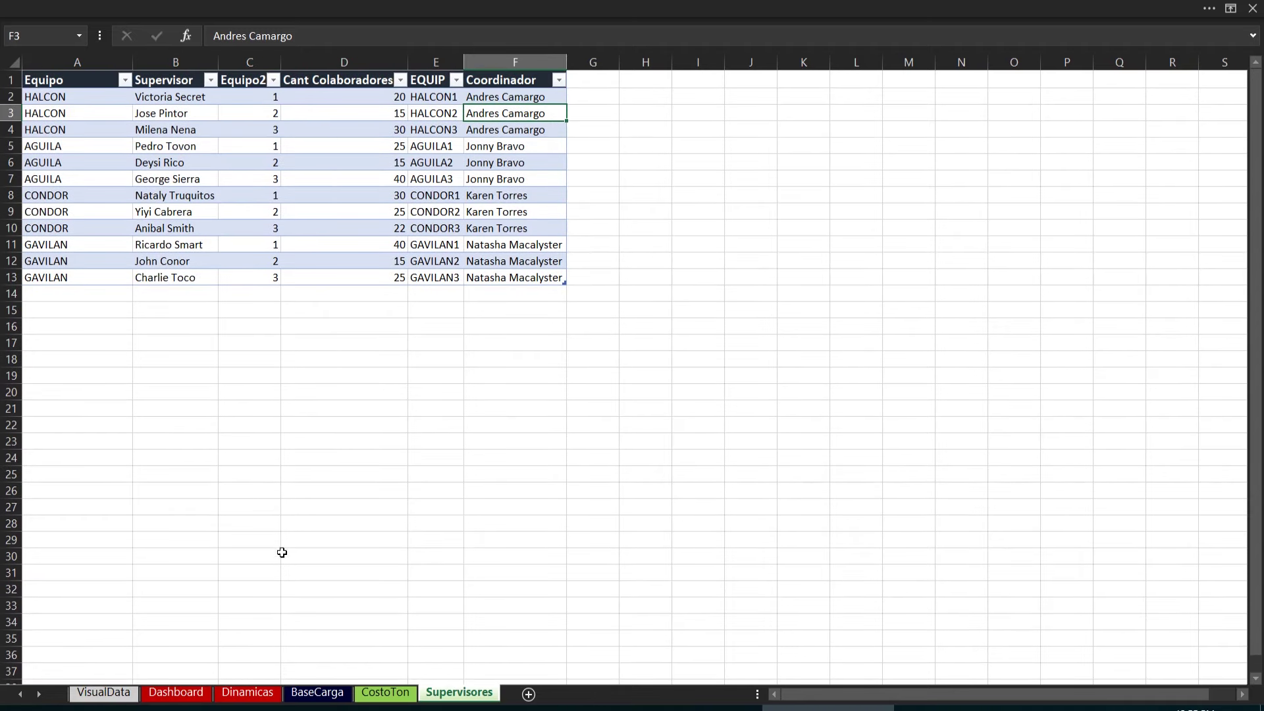
Step: On the BaseCarga sheet, select the CostoCarga results block of the cargo table
click(318, 693)
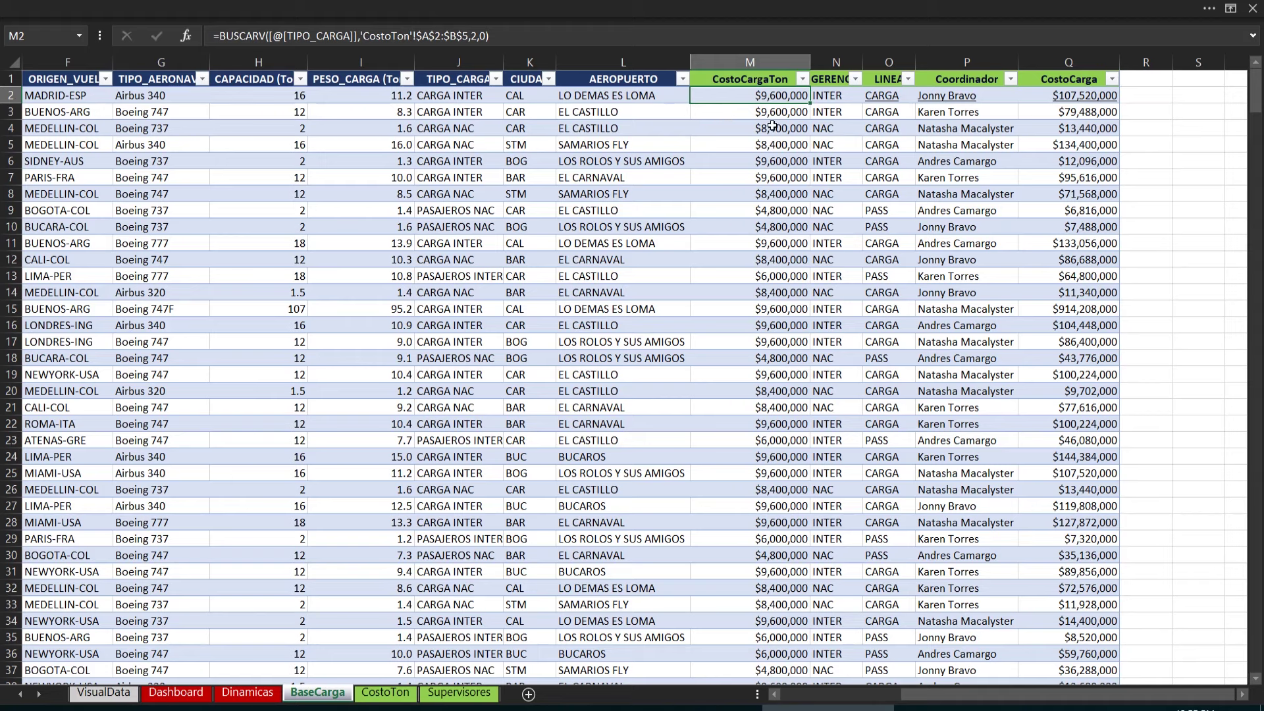
mouse_move(1077, 119)
mouse_down()
mouse_move(1059, 579)
mouse_move(305, 618)
mouse_up()
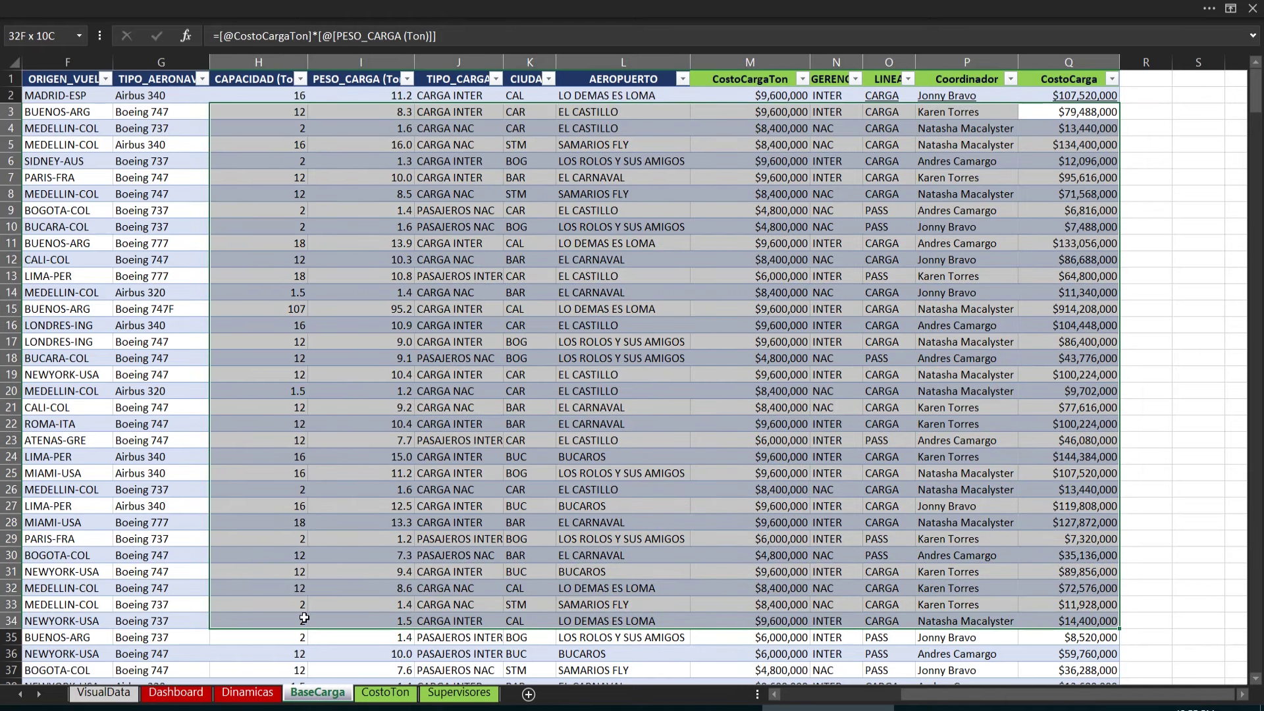
drag(305, 618, 304, 618)
Step: Review the CostoCargaTon and GERENCIA formulas, leaving the TIPO_CARGA filter unchanged
click(775, 96)
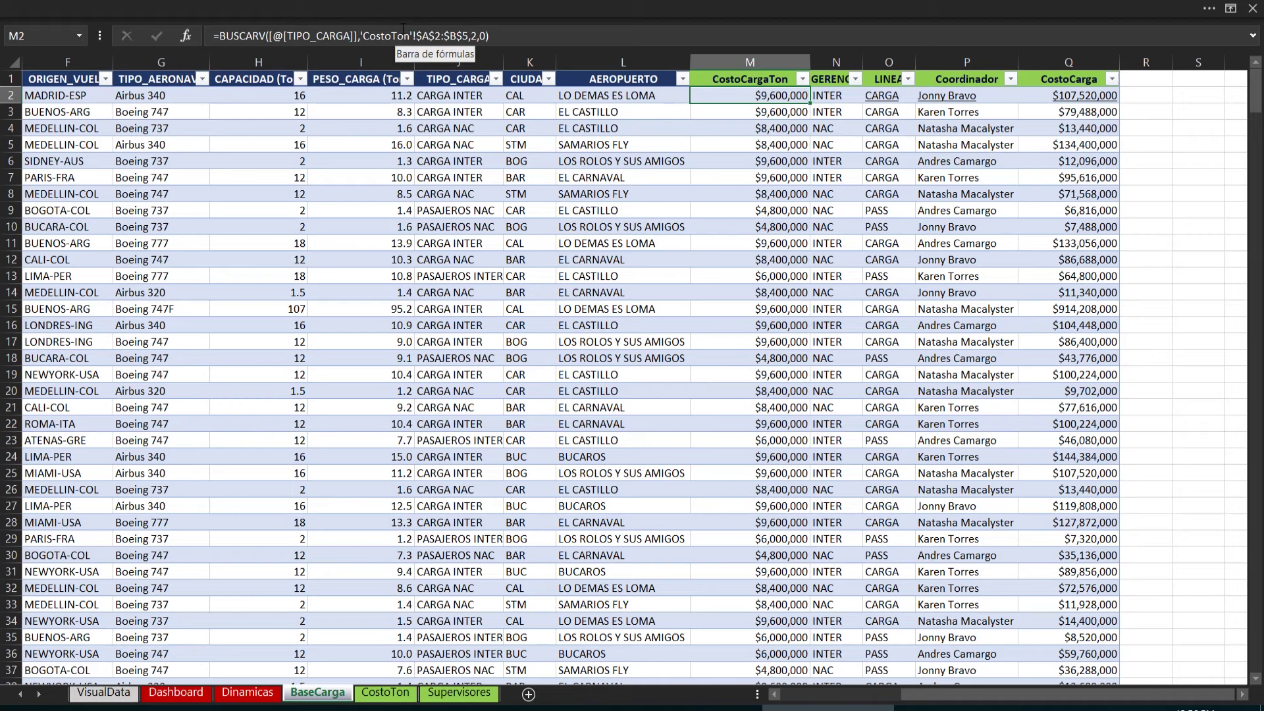
click(827, 97)
click(788, 98)
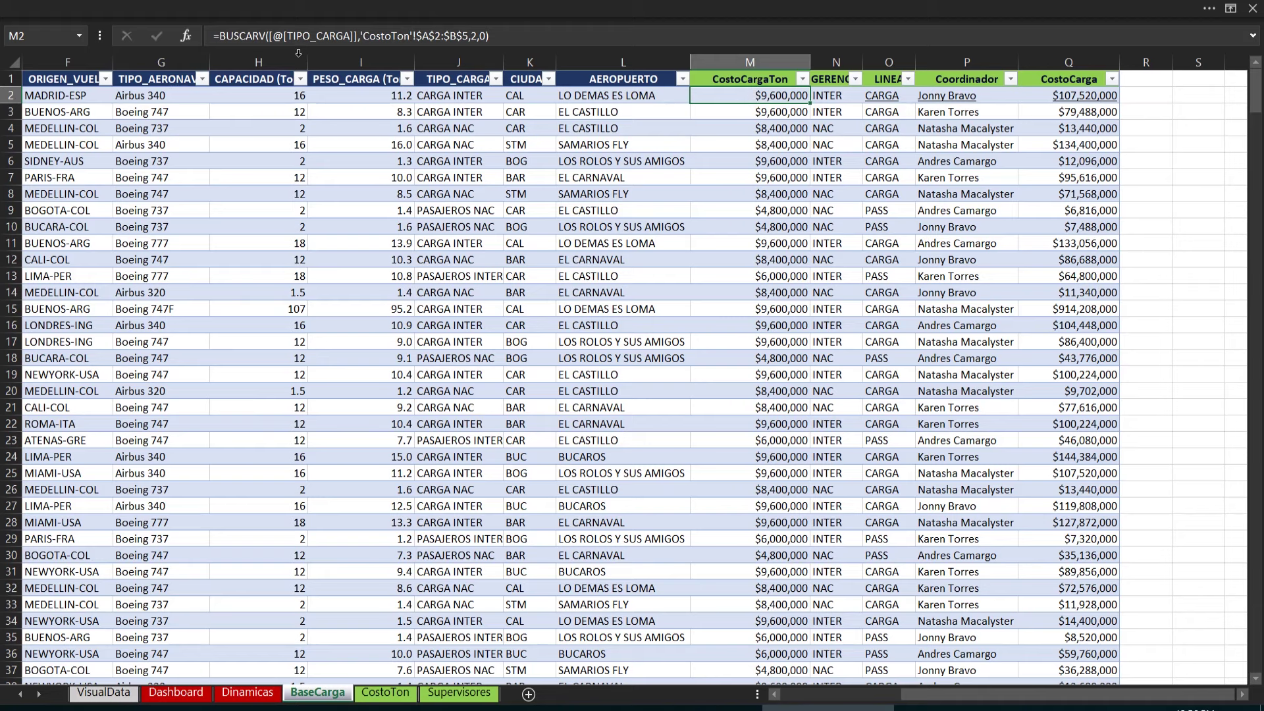
click(496, 80)
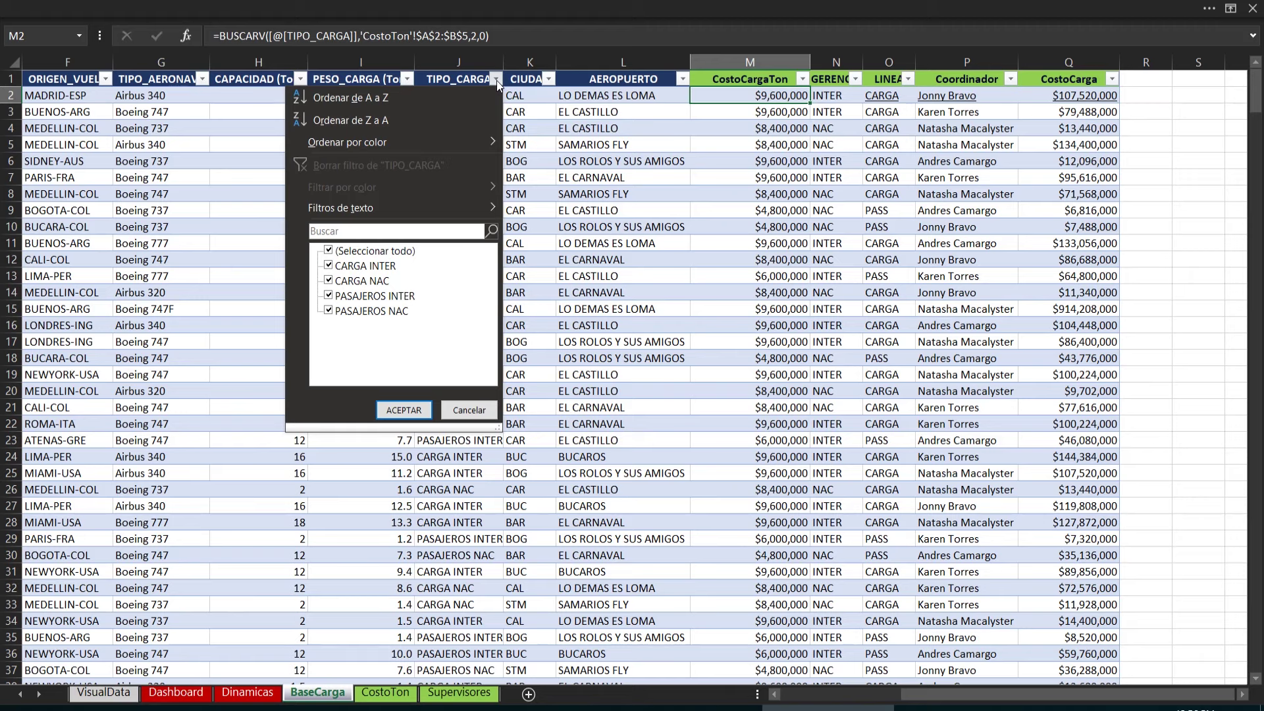
click(496, 81)
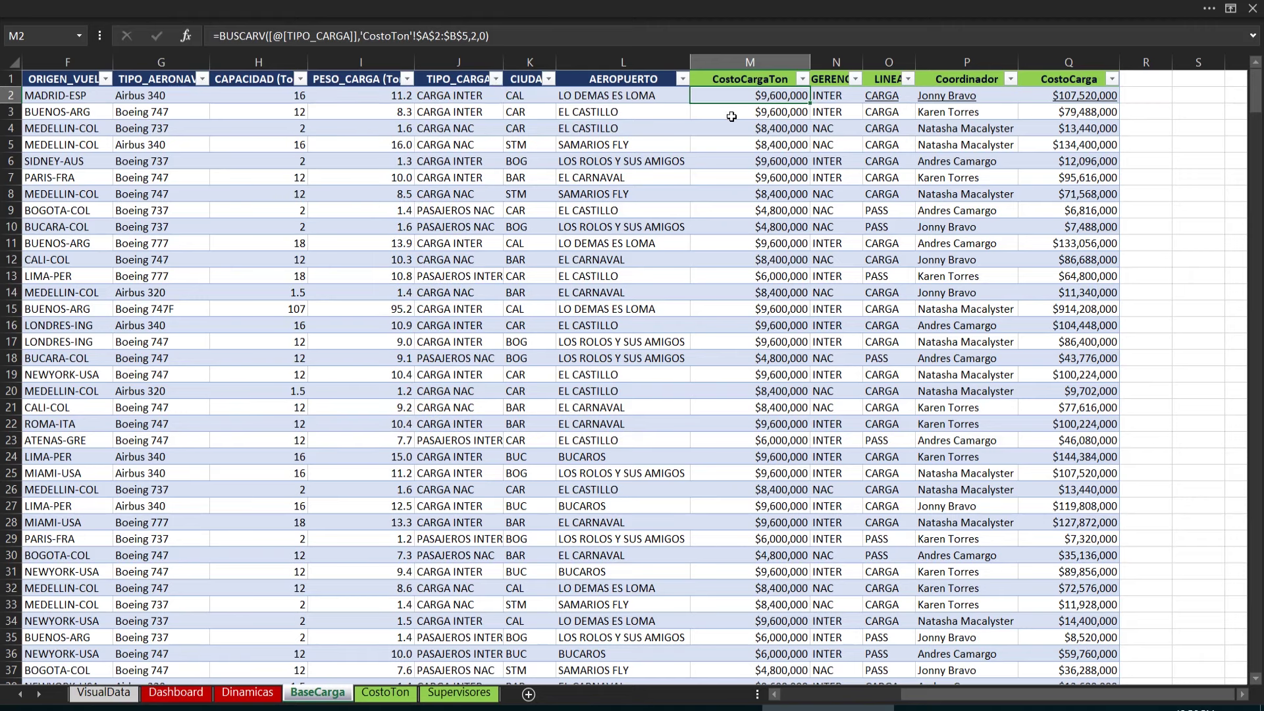
Step: Select the CostoTon cost-per-ton rows A2:B5, the CARGA and PASAJEROS entries
click(388, 699)
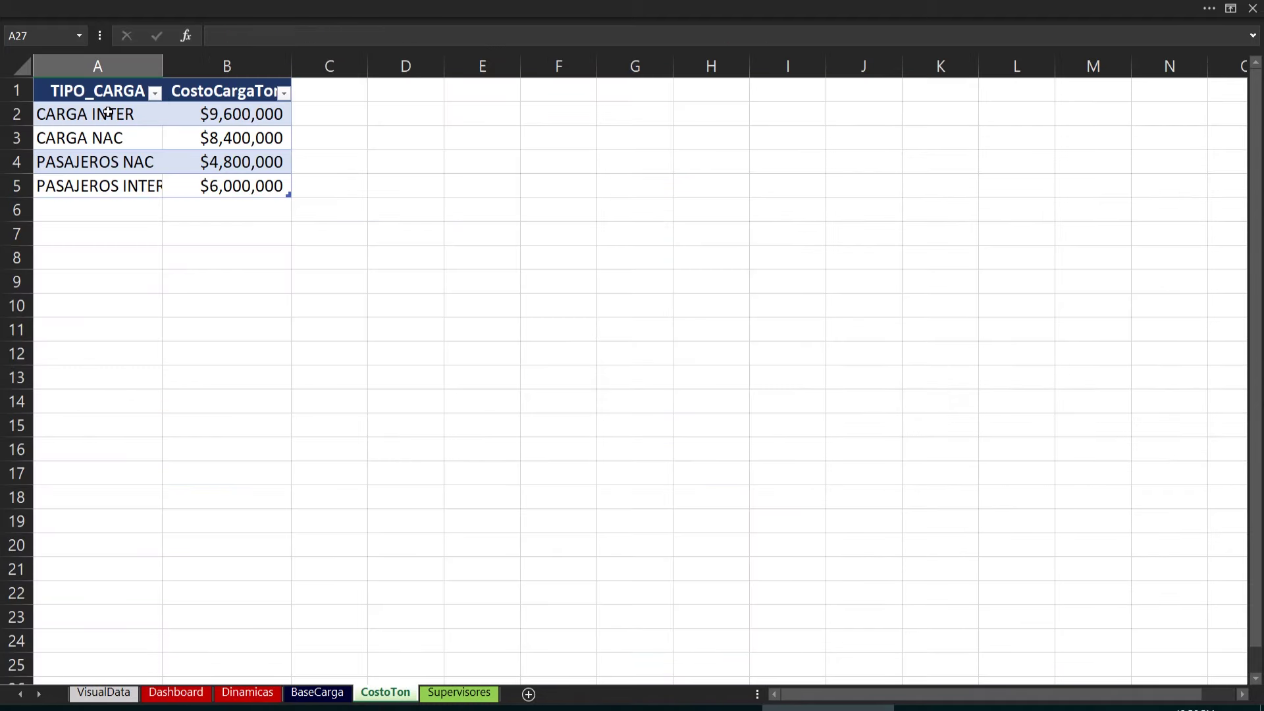
drag(109, 112, 238, 179)
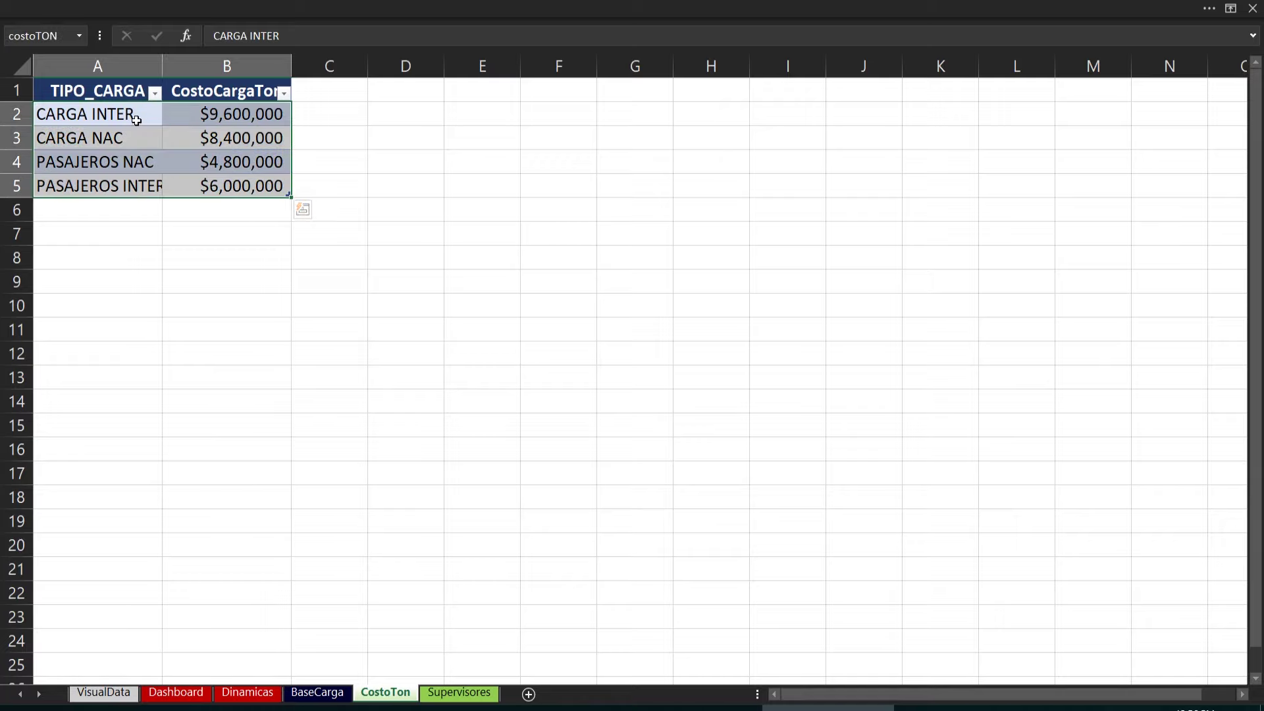
drag(136, 113, 234, 119)
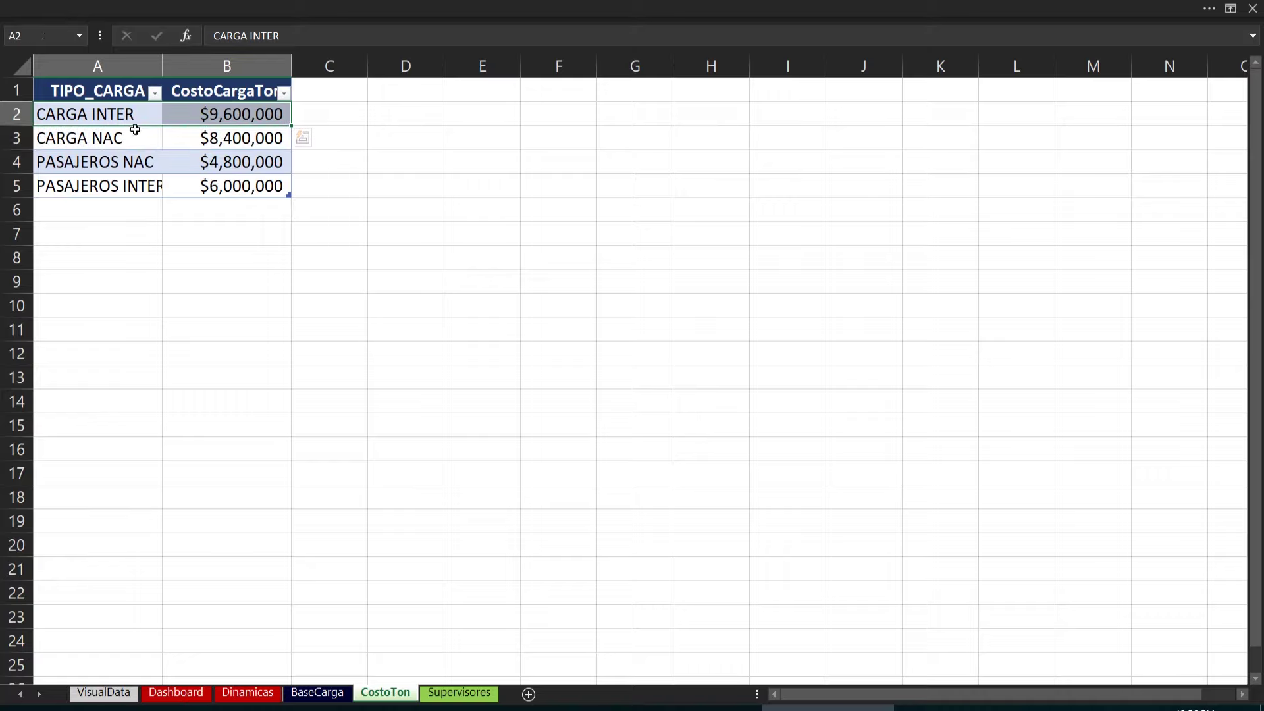
drag(135, 135, 237, 138)
drag(115, 165, 237, 186)
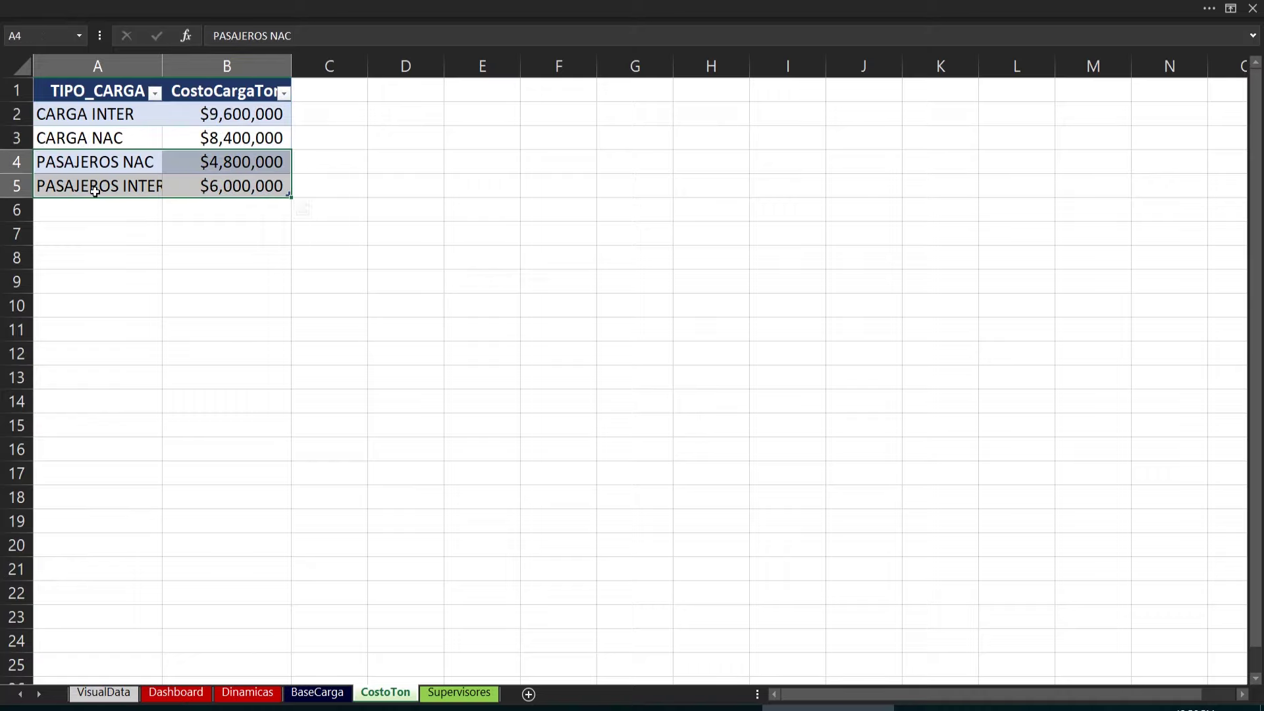
mouse_move(93, 185)
mouse_down()
mouse_move(135, 203)
mouse_move(210, 195)
mouse_up()
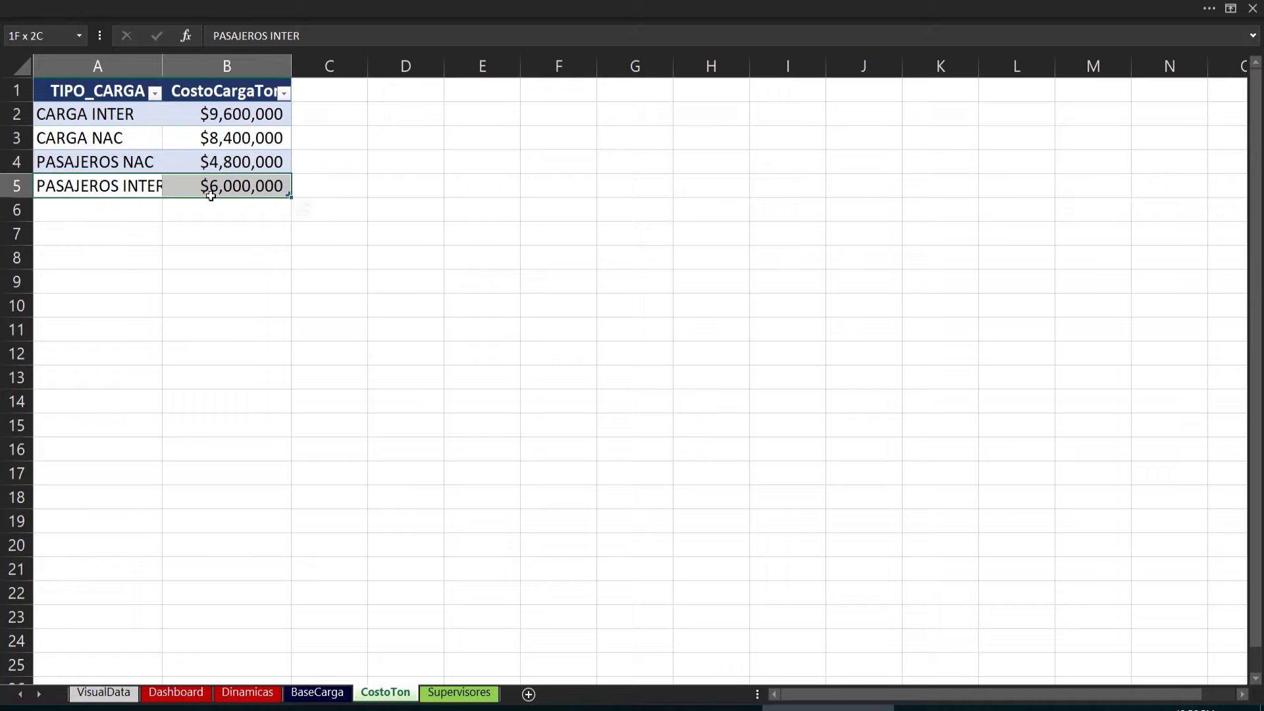
Step: Back on BaseCarga, select the whole CostoCargaTon column M
click(333, 693)
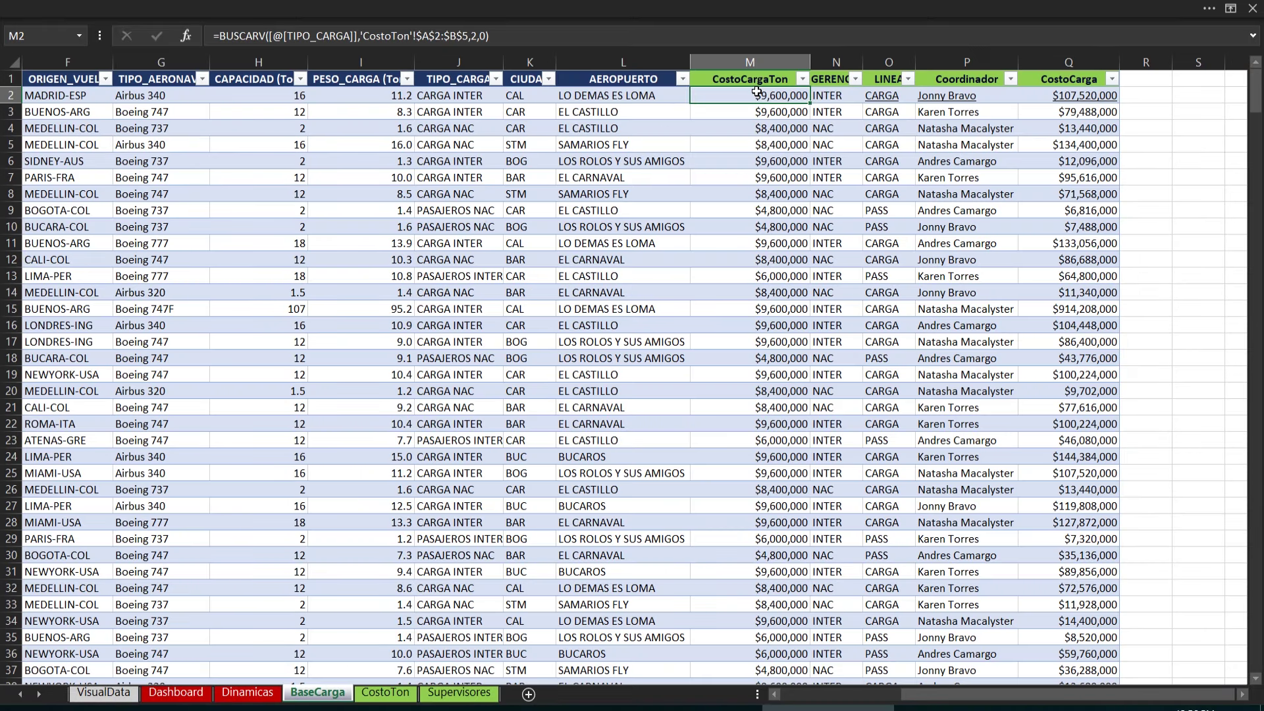
drag(757, 91, 783, 341)
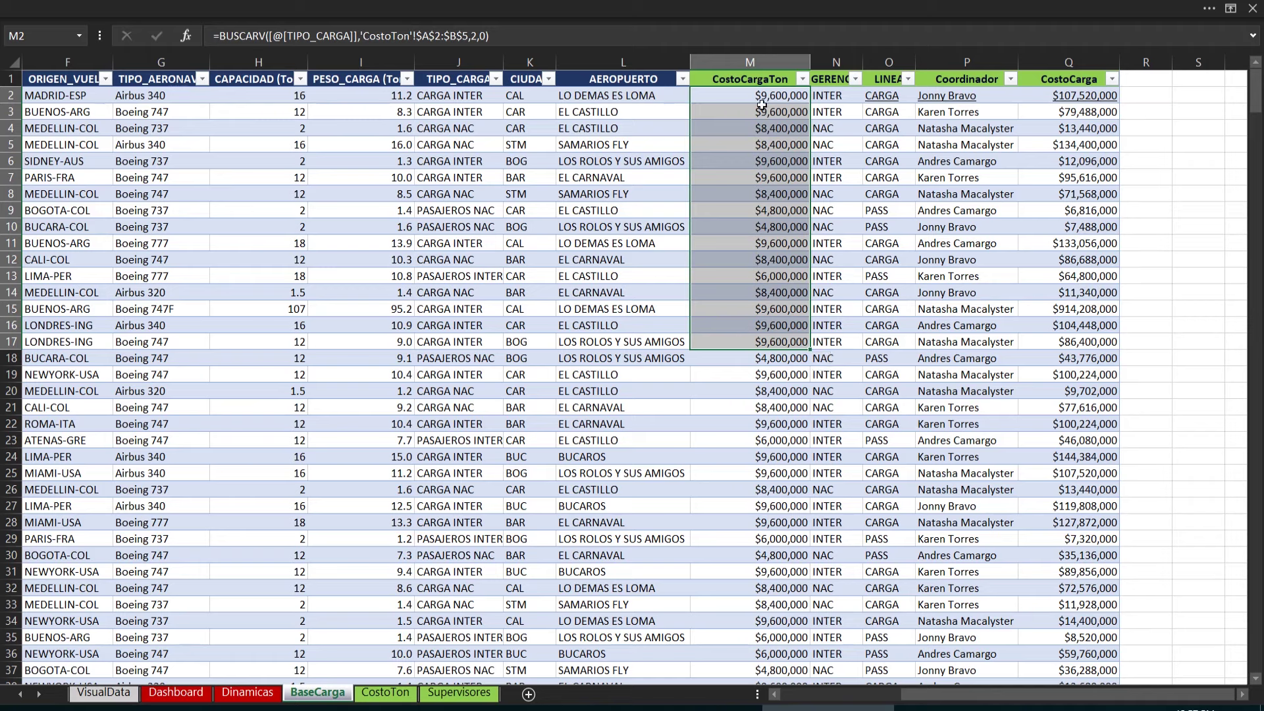
click(762, 57)
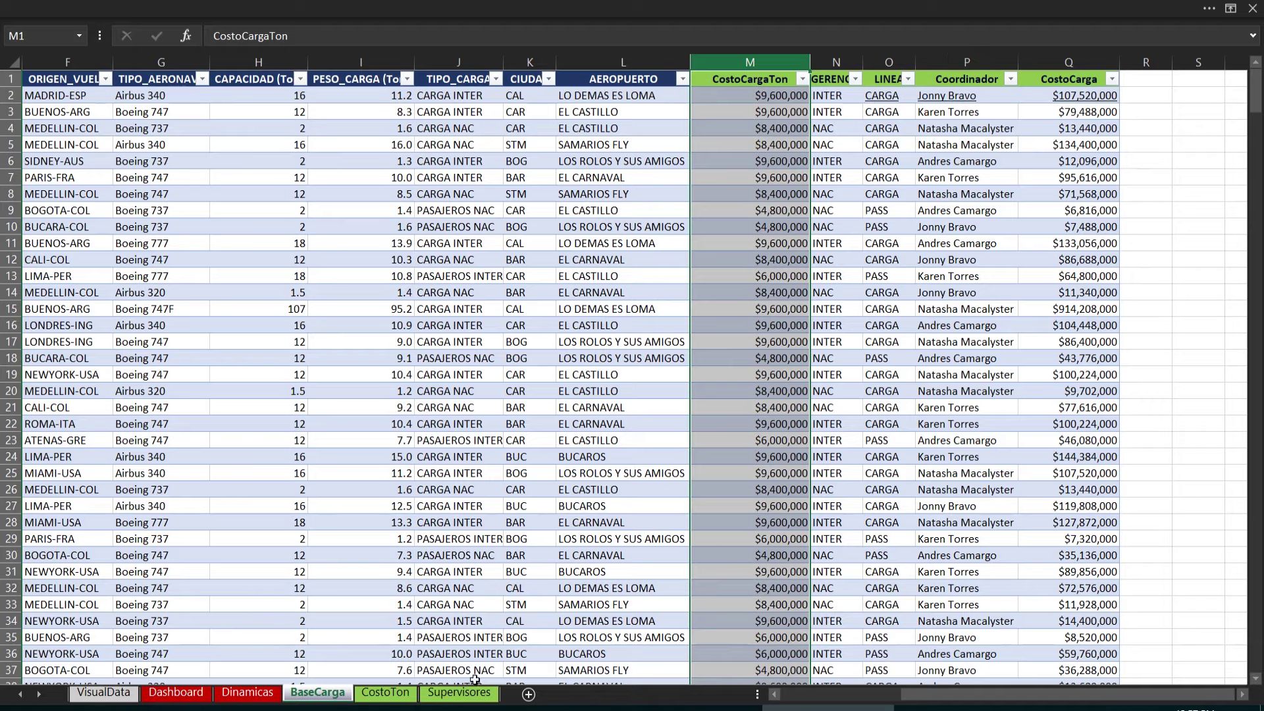
Step: Pass through CostoTon to the Supervisores sheet's team and coordinator table
click(407, 695)
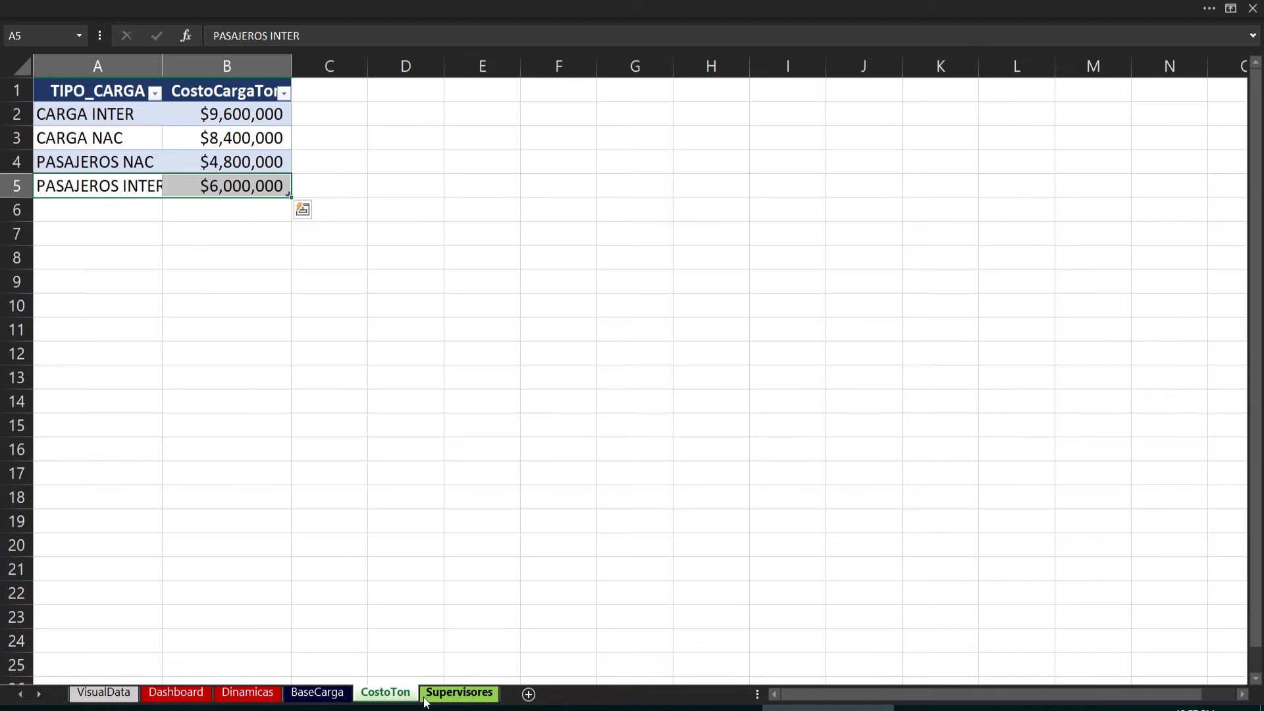
click(445, 696)
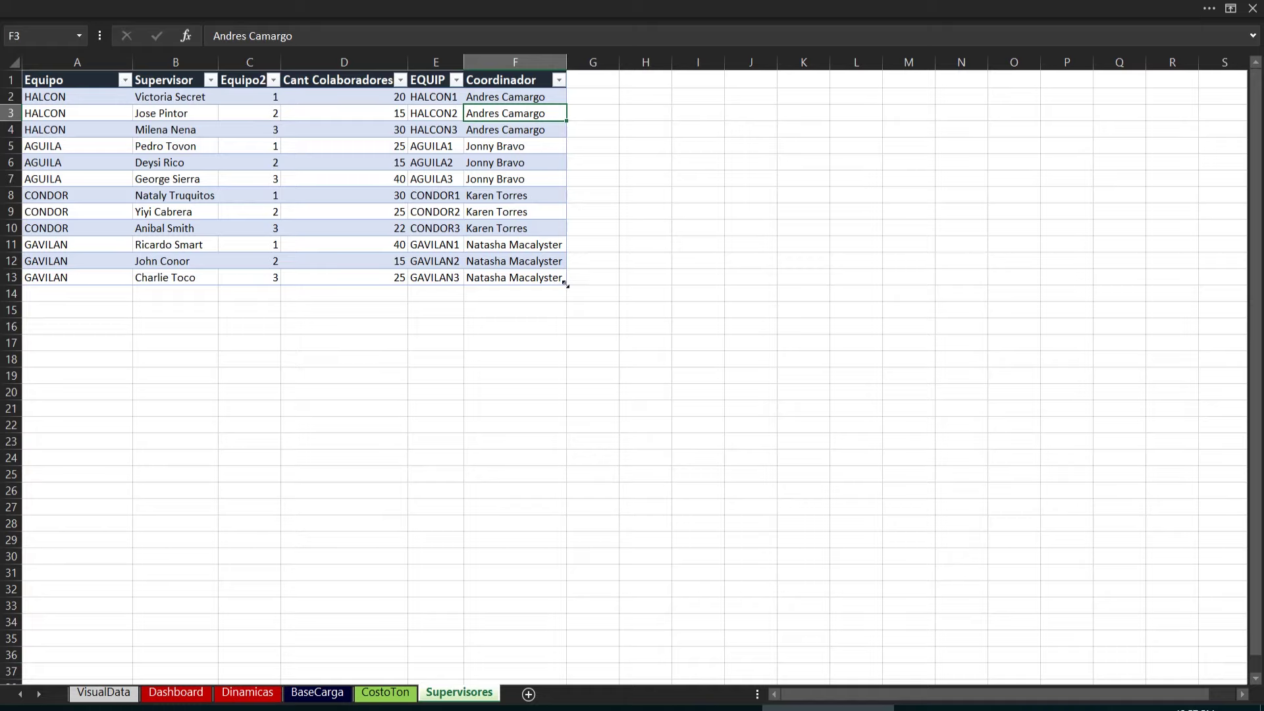
drag(566, 282, 579, 291)
Step: Show the =SI(DERECHA(...)) GERENCIA formula in BaseCarga cell N2
click(317, 693)
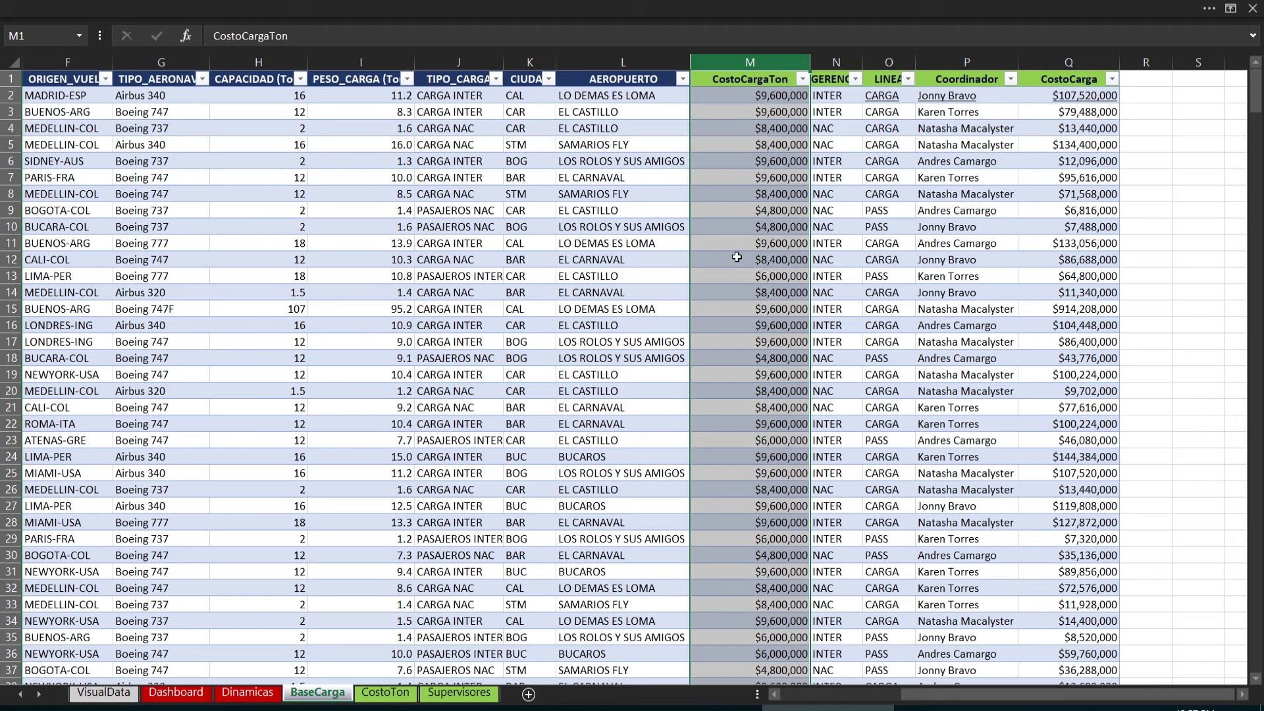
click(840, 95)
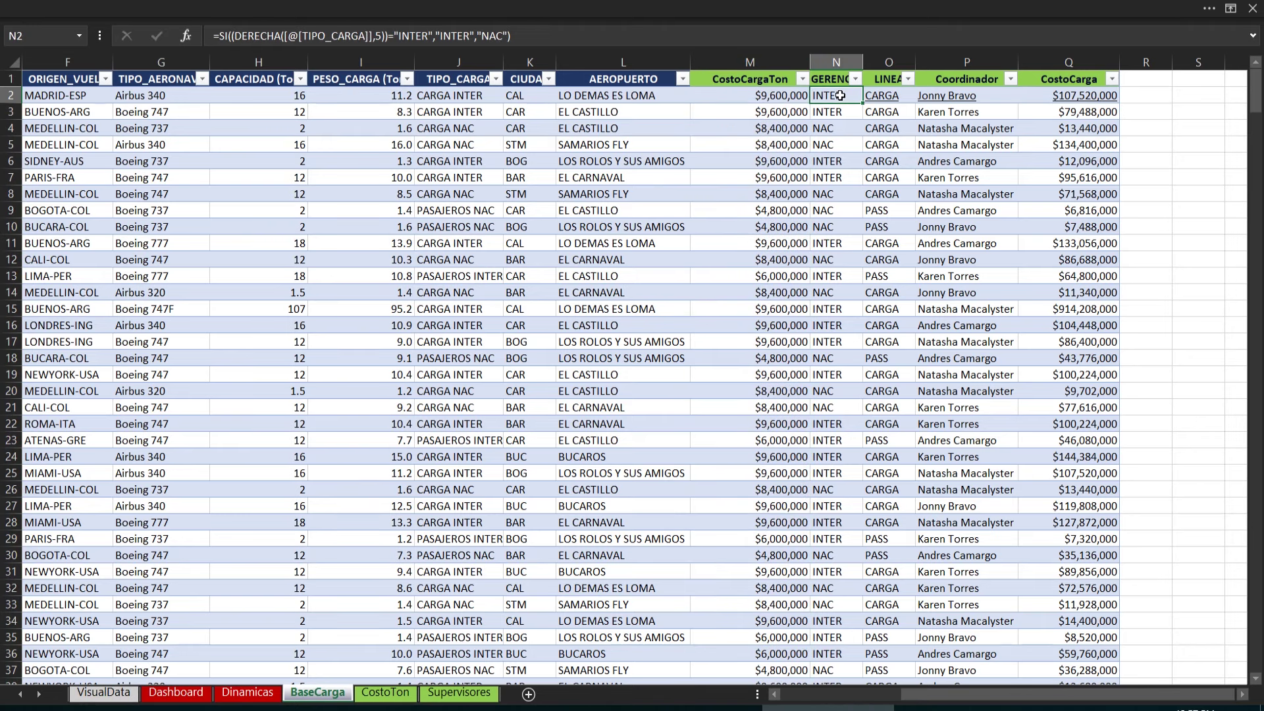
click(832, 80)
click(885, 81)
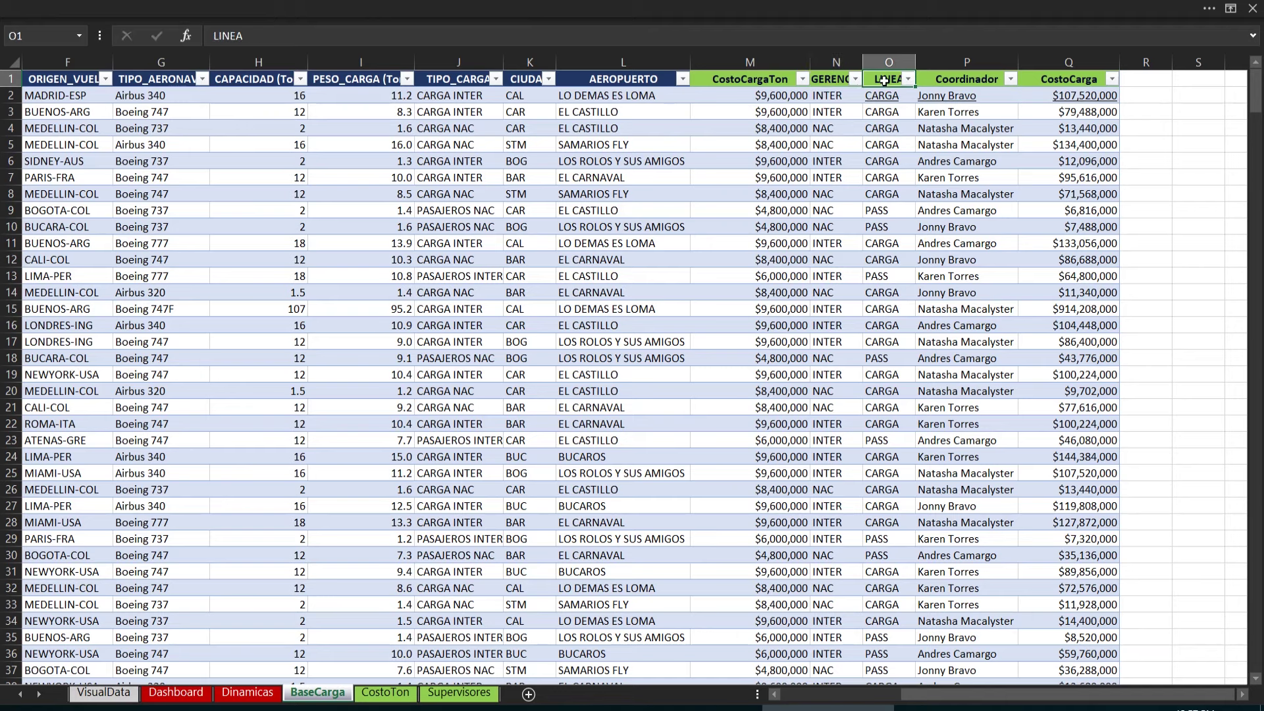
click(838, 95)
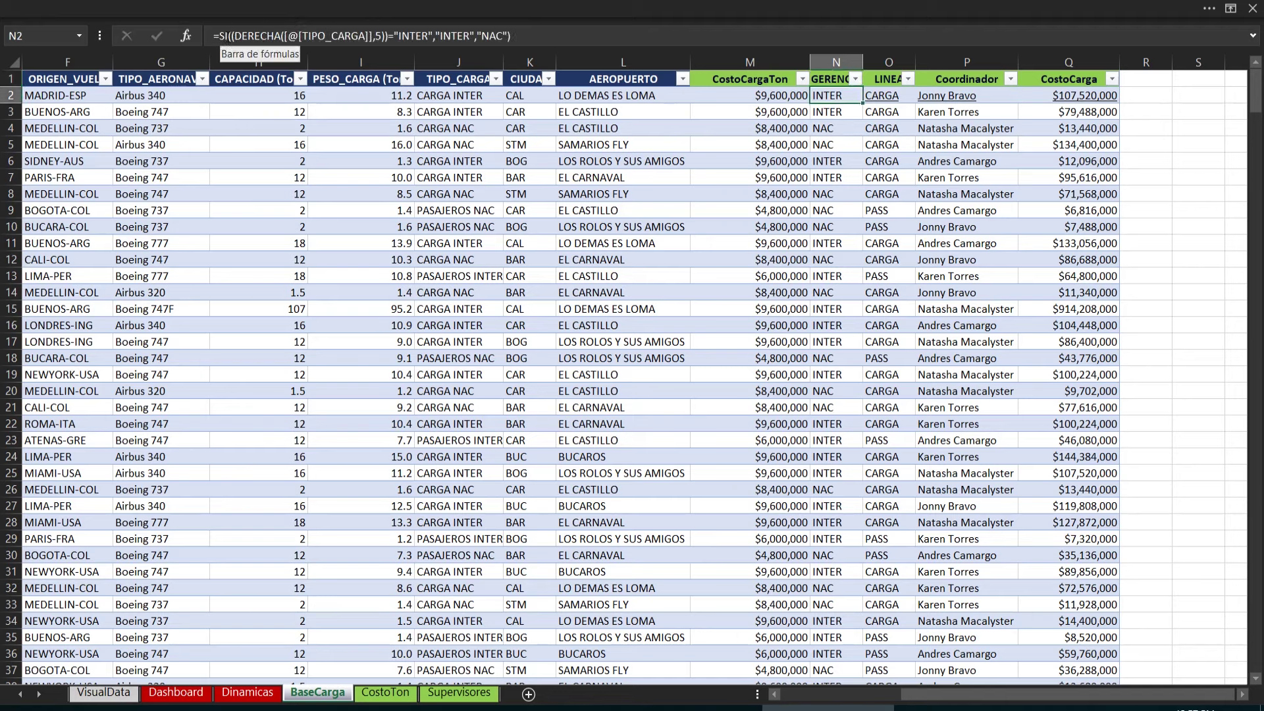
text(()
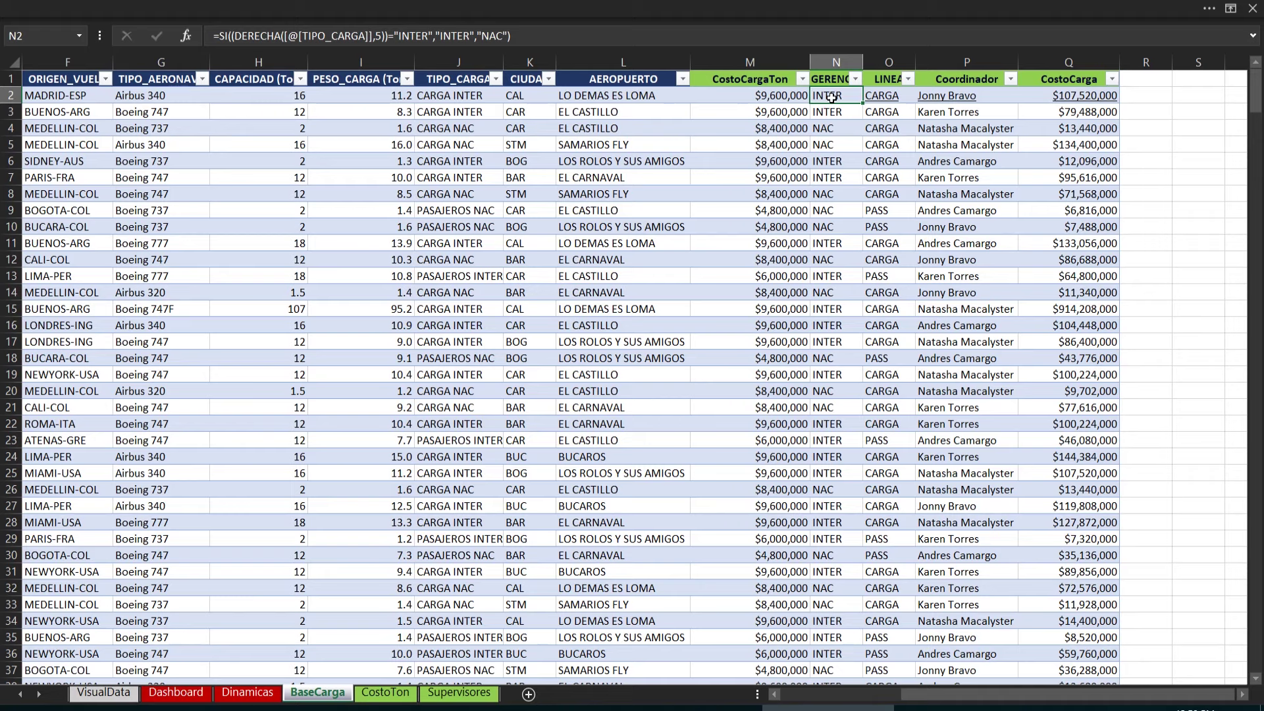
click(387, 36)
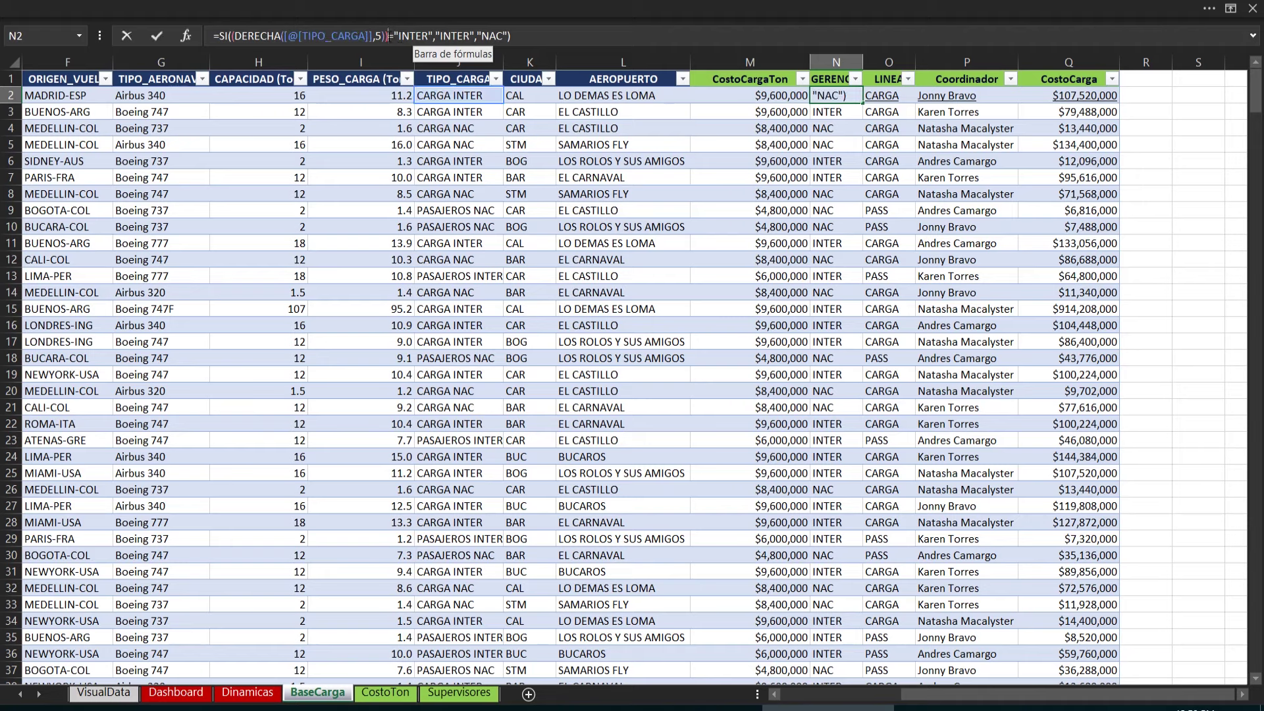
key(Left)
key(Left)
key(Left)
key(Left)
key(Left)
key(Left)
key(Left)
key(Left)
key(Left)
key(Left)
key(Left)
key(Left)
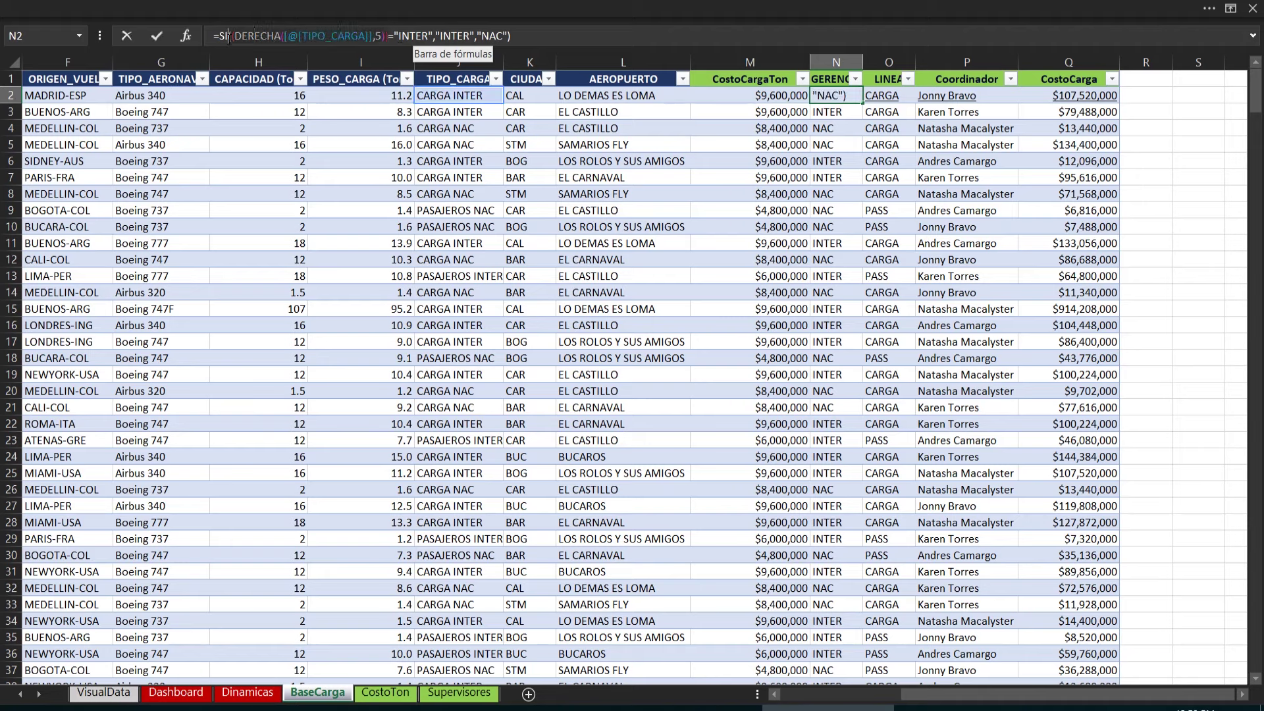
key(Right)
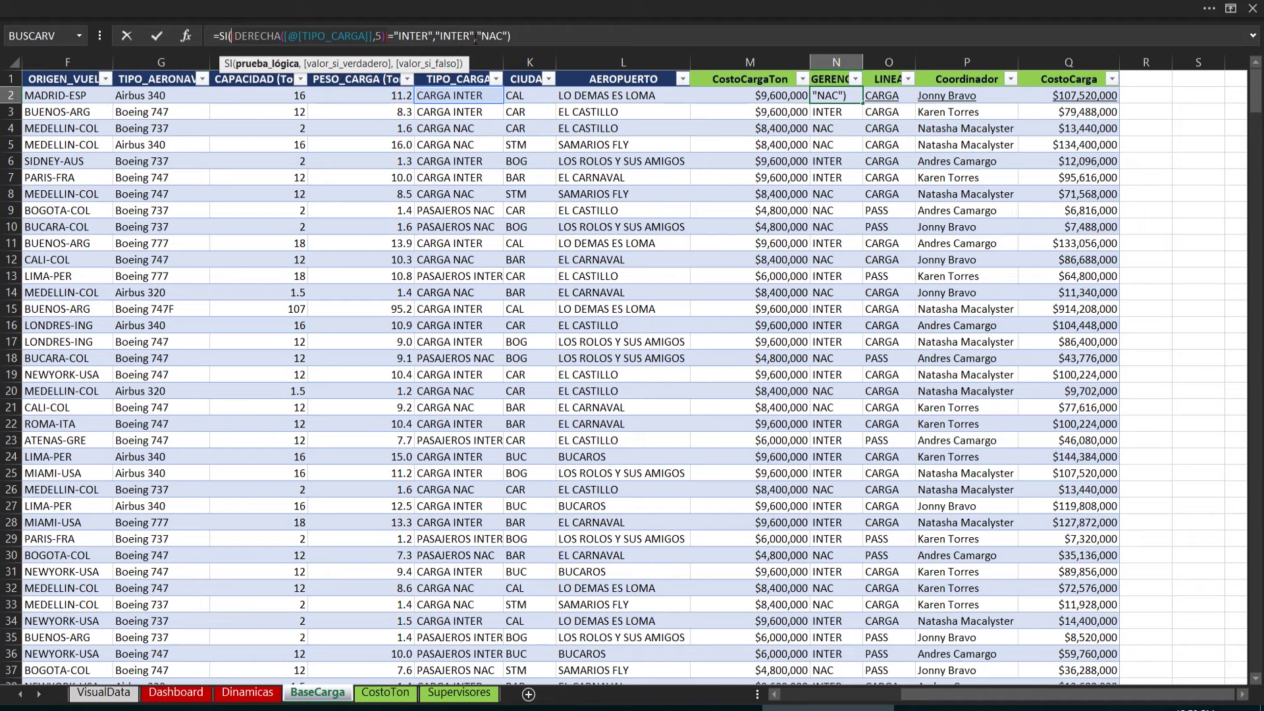
key(Return)
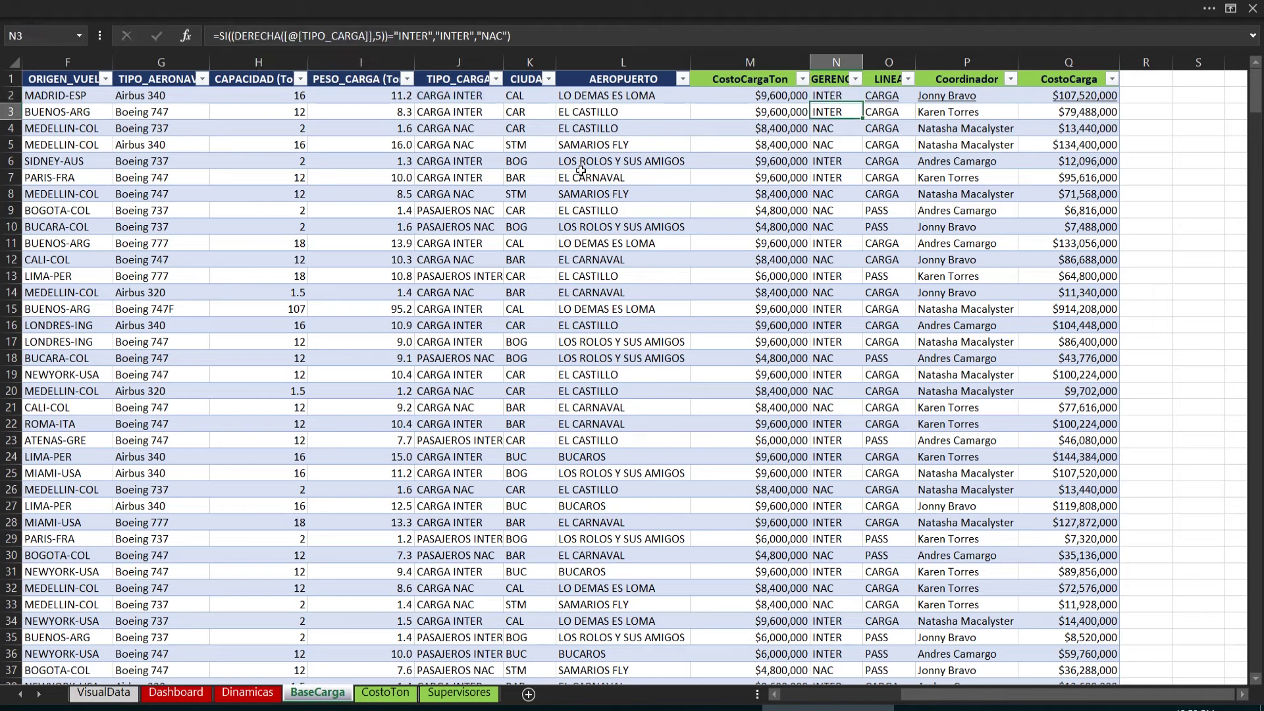
key(Up)
key(Right)
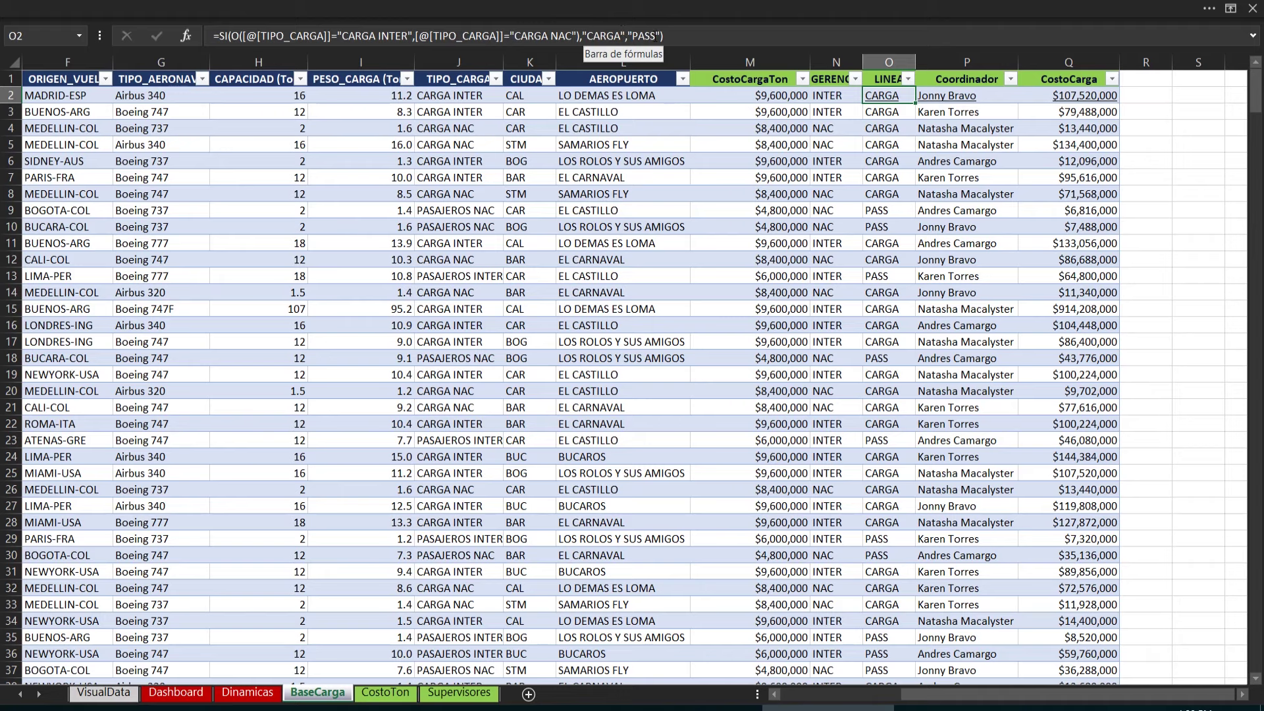
key(Right)
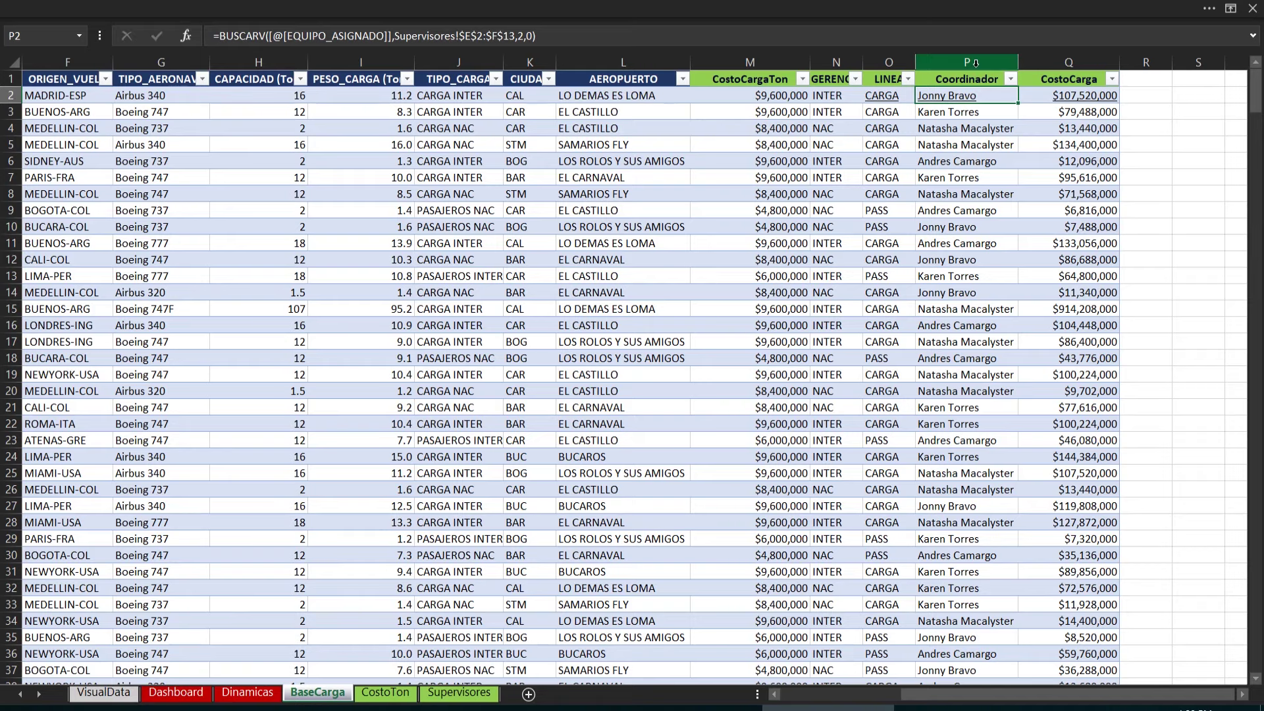
click(459, 693)
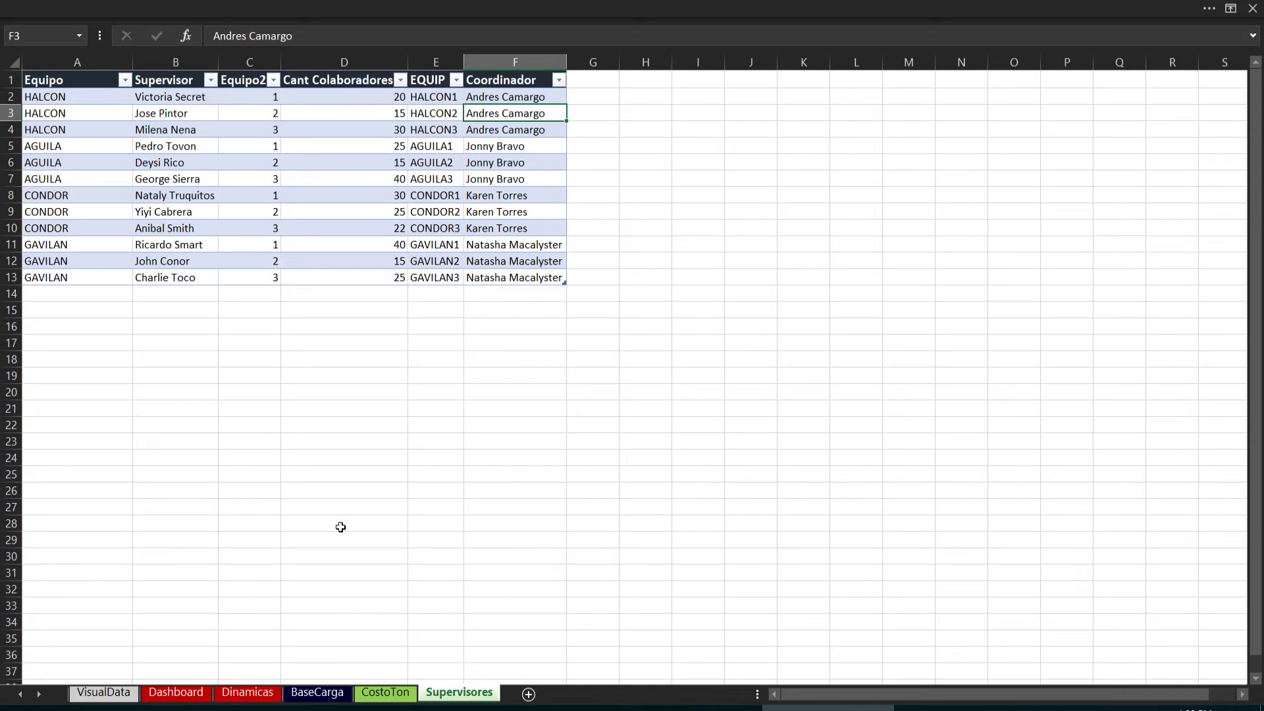
click(300, 694)
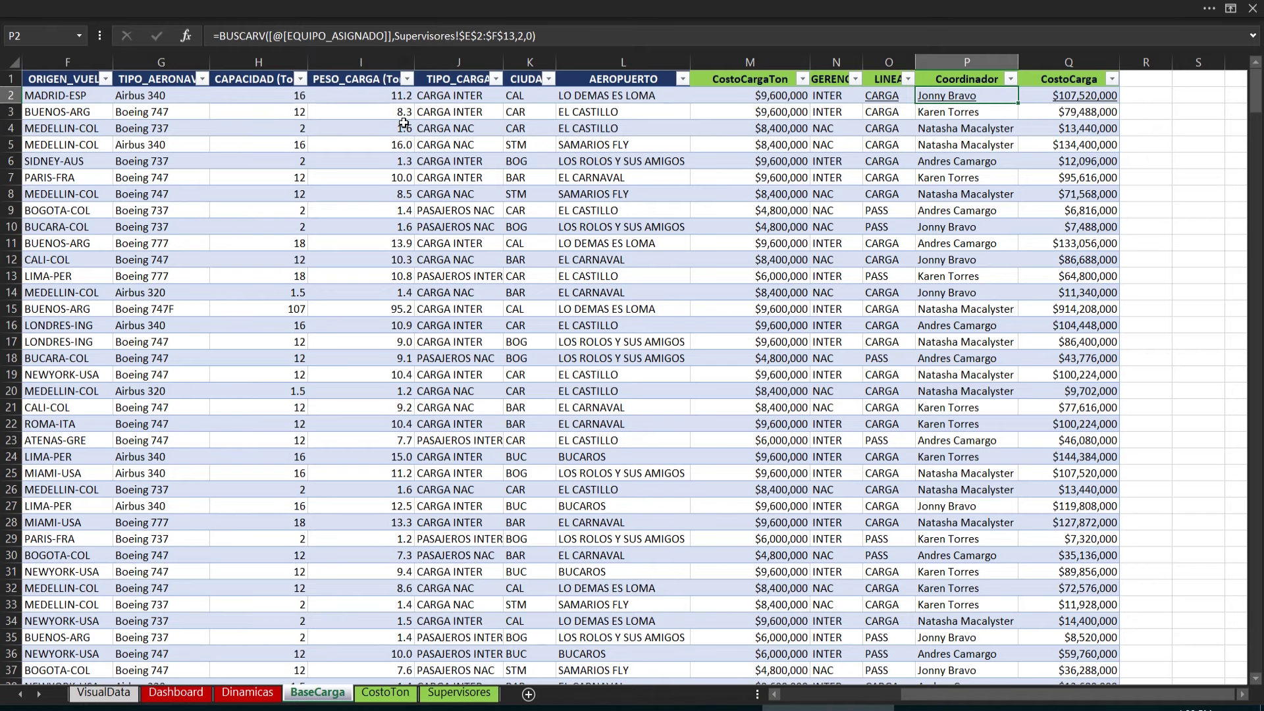
key(Left)
key(Left)
key(Left)
key(Left)
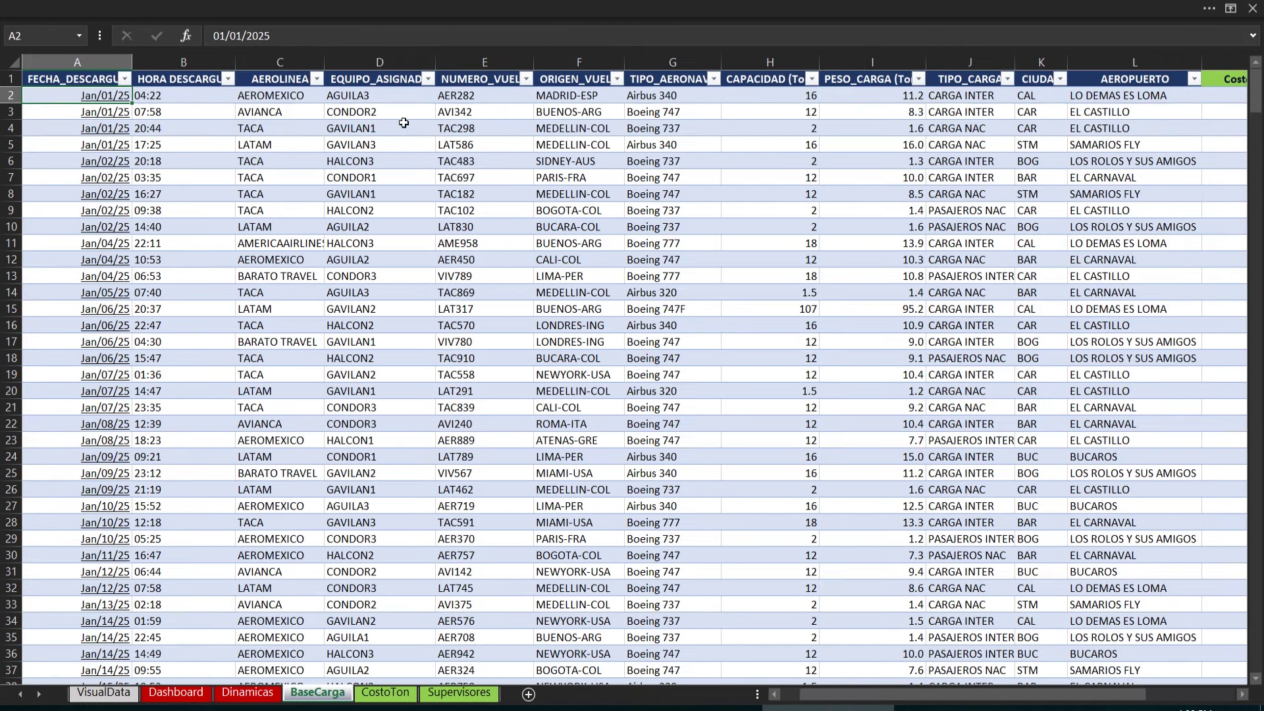
key(Right)
key(Right)
key(Right)
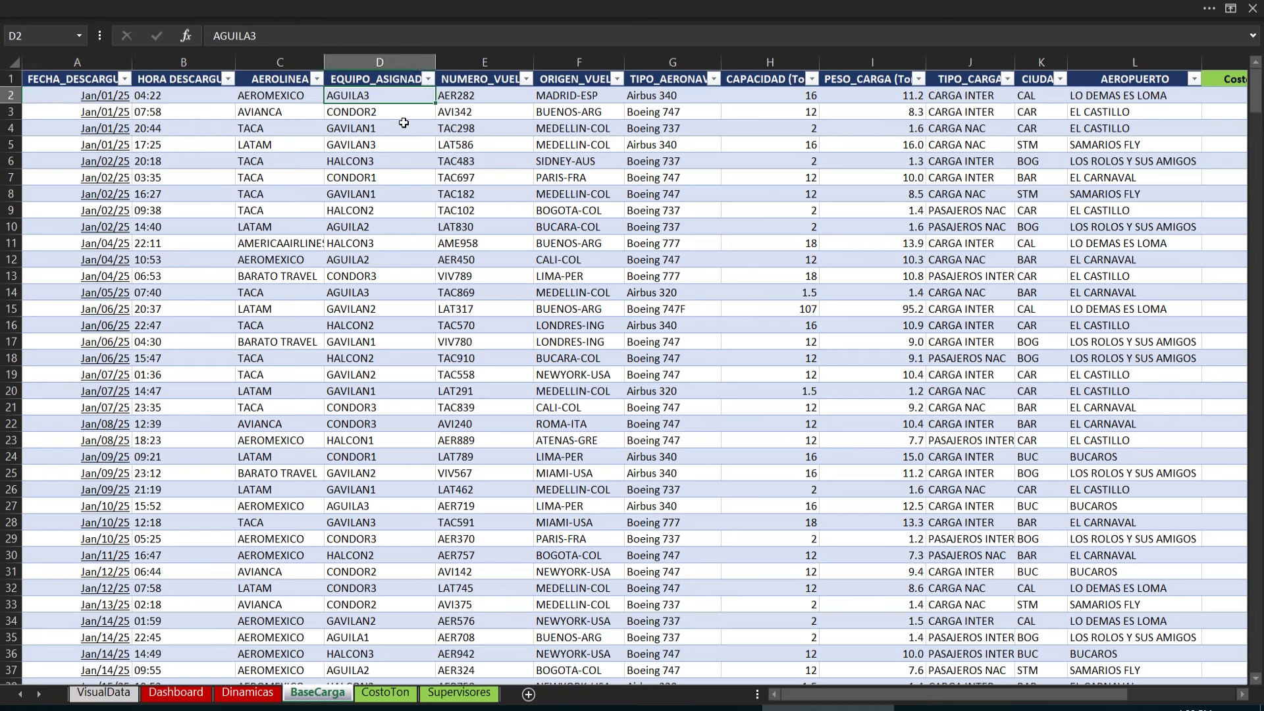
key(Down)
key(Down)
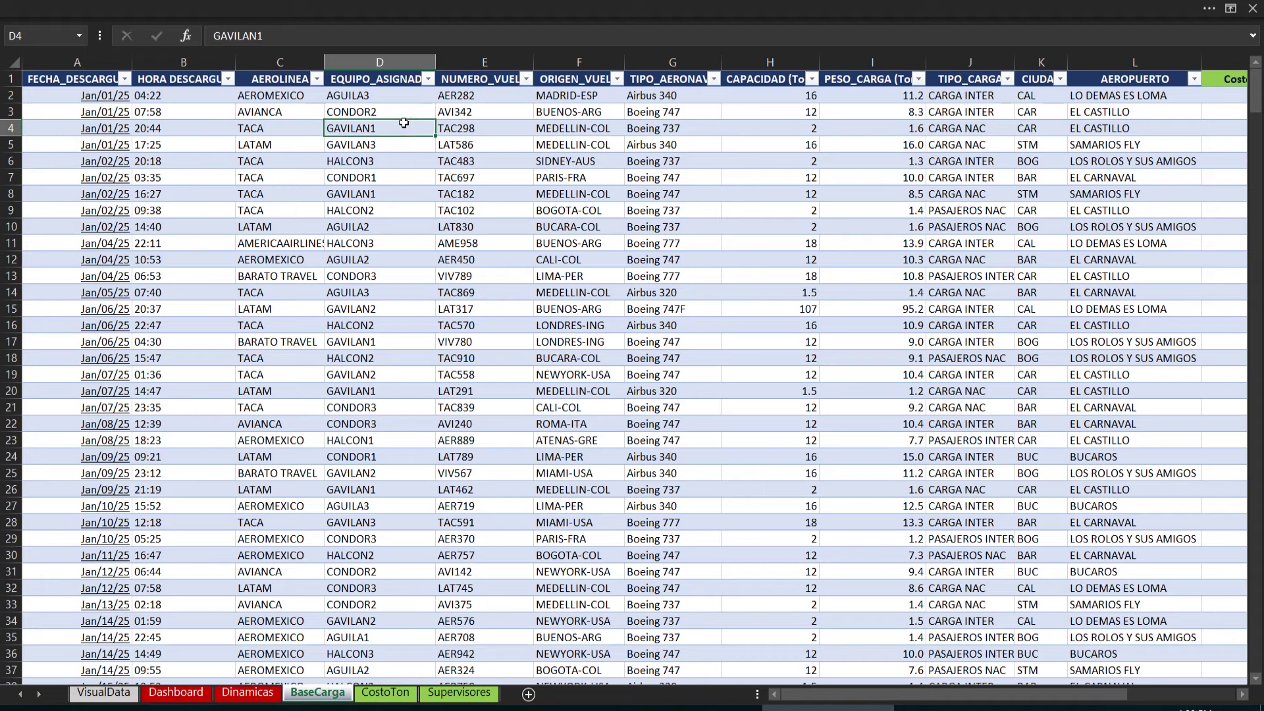
key(Down)
key(Down)
key(Down)
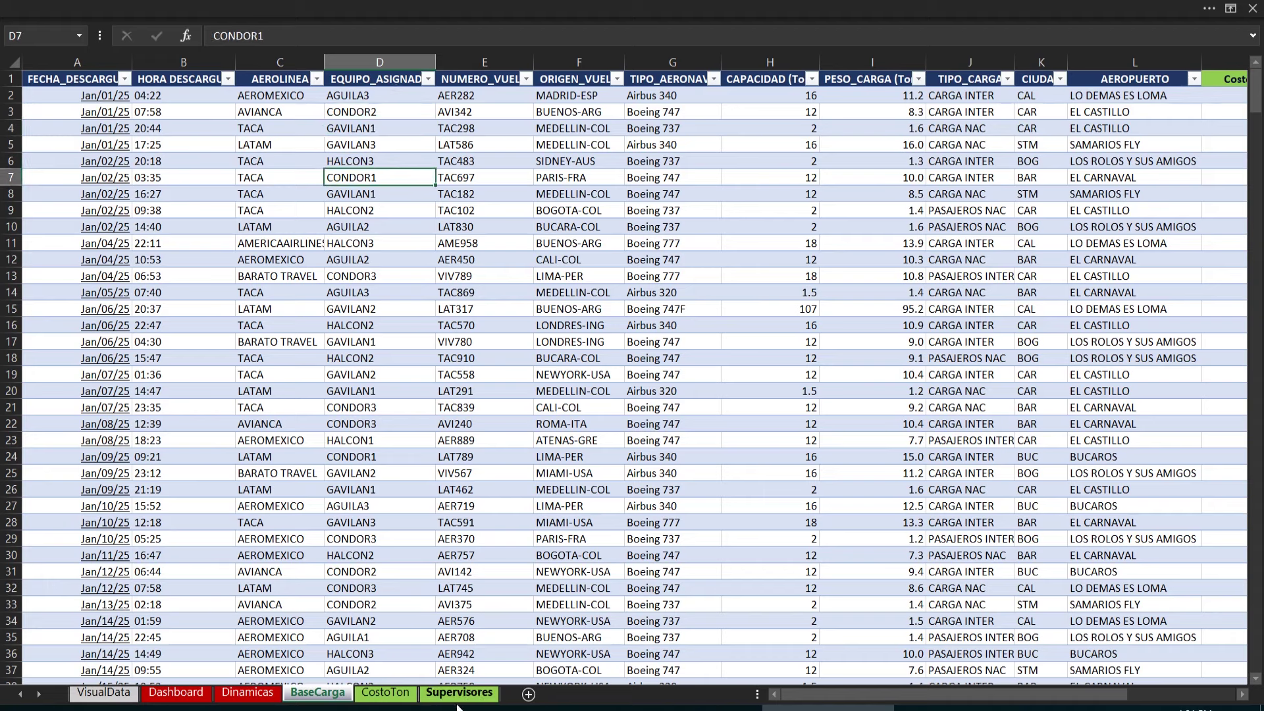
key(Up)
key(Up)
key(Up)
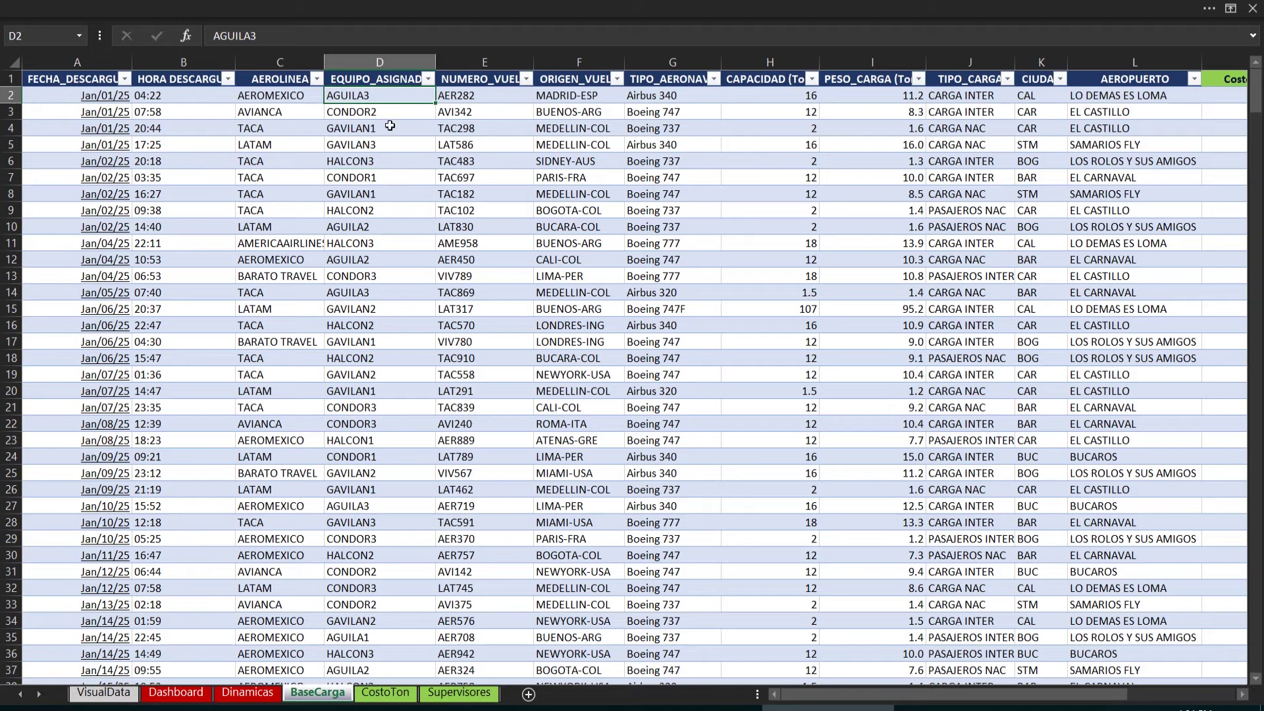
click(459, 692)
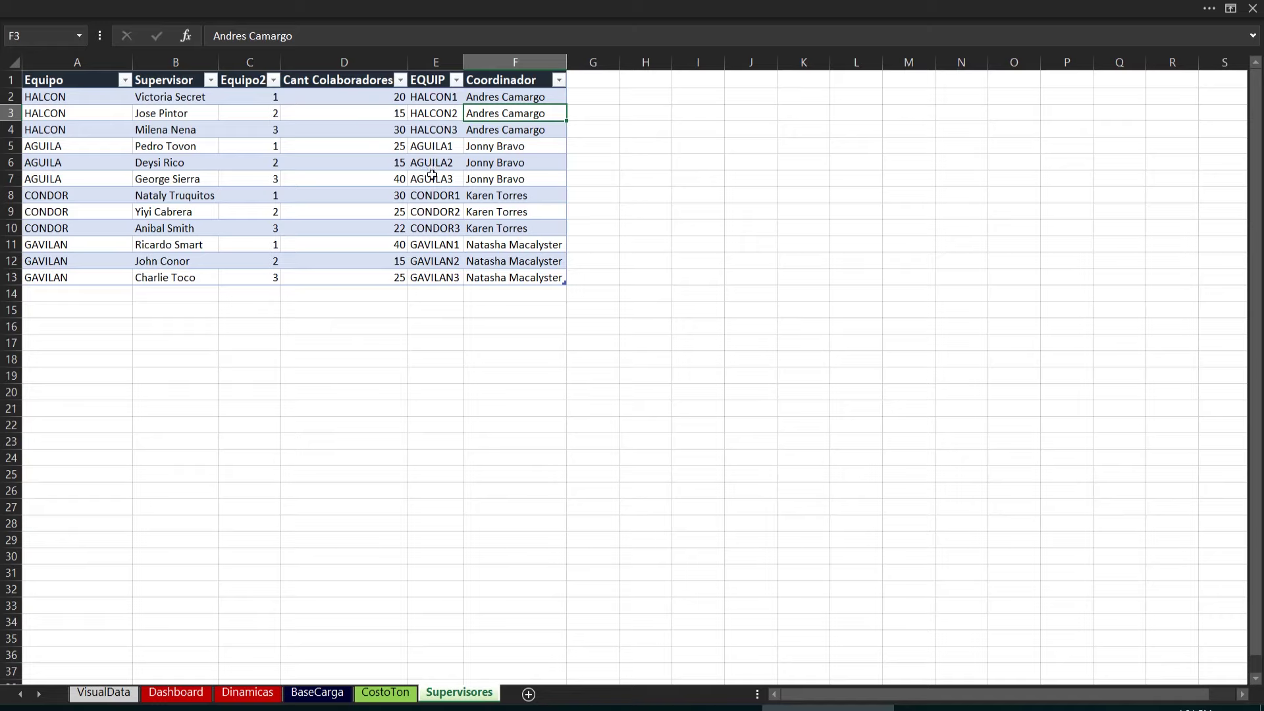
drag(432, 179, 510, 185)
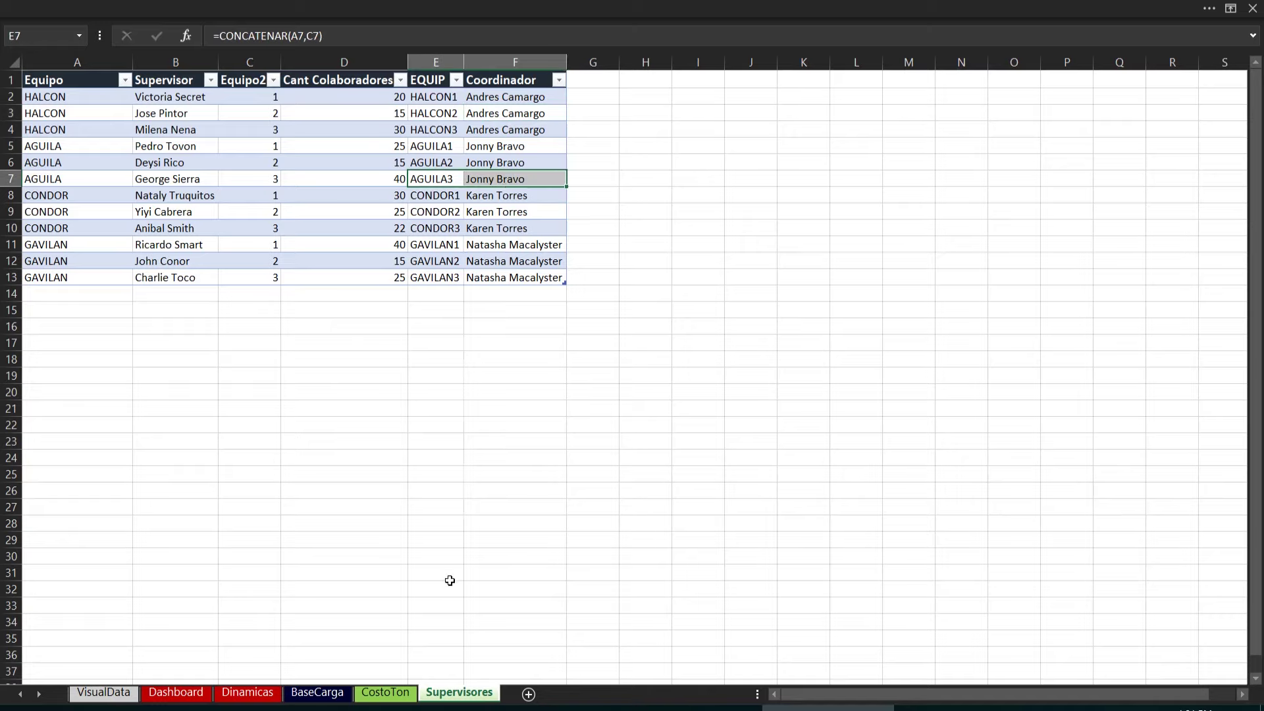
key(ctrl+v)
mouse_move(524, 196)
mouse_down()
mouse_move(522, 231)
mouse_move(58, 232)
mouse_up()
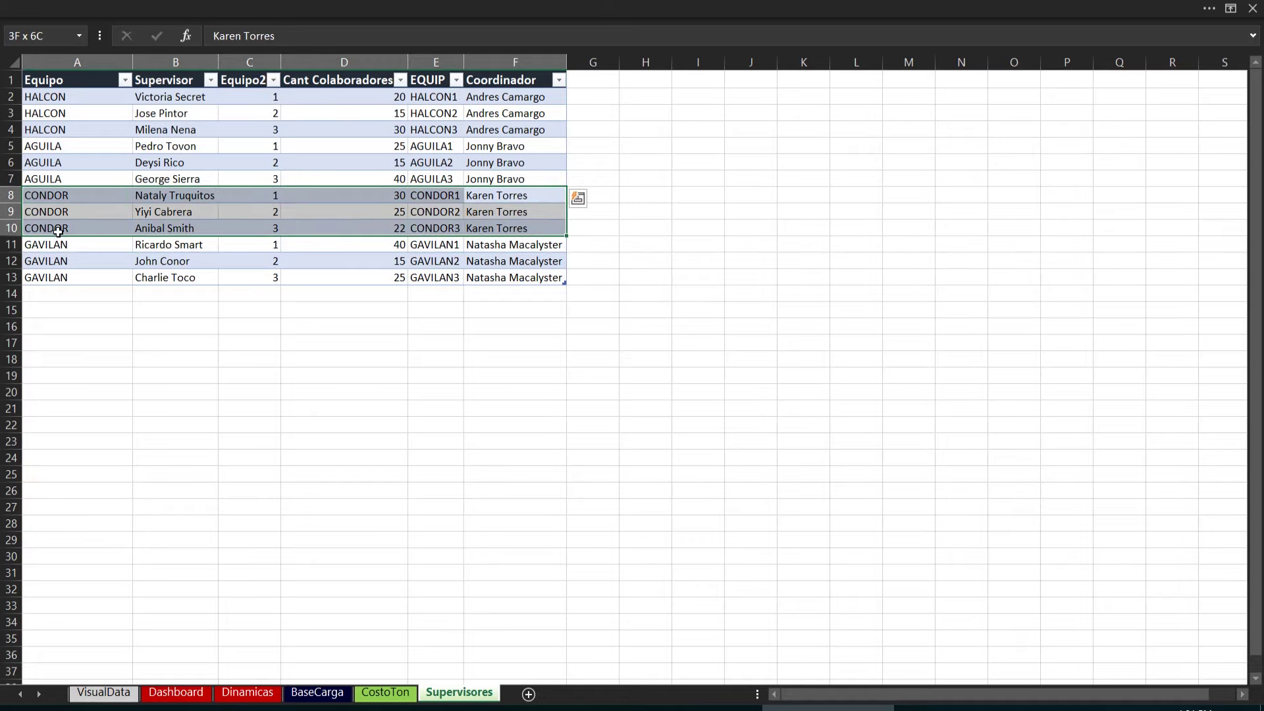
key(ctrl+v)
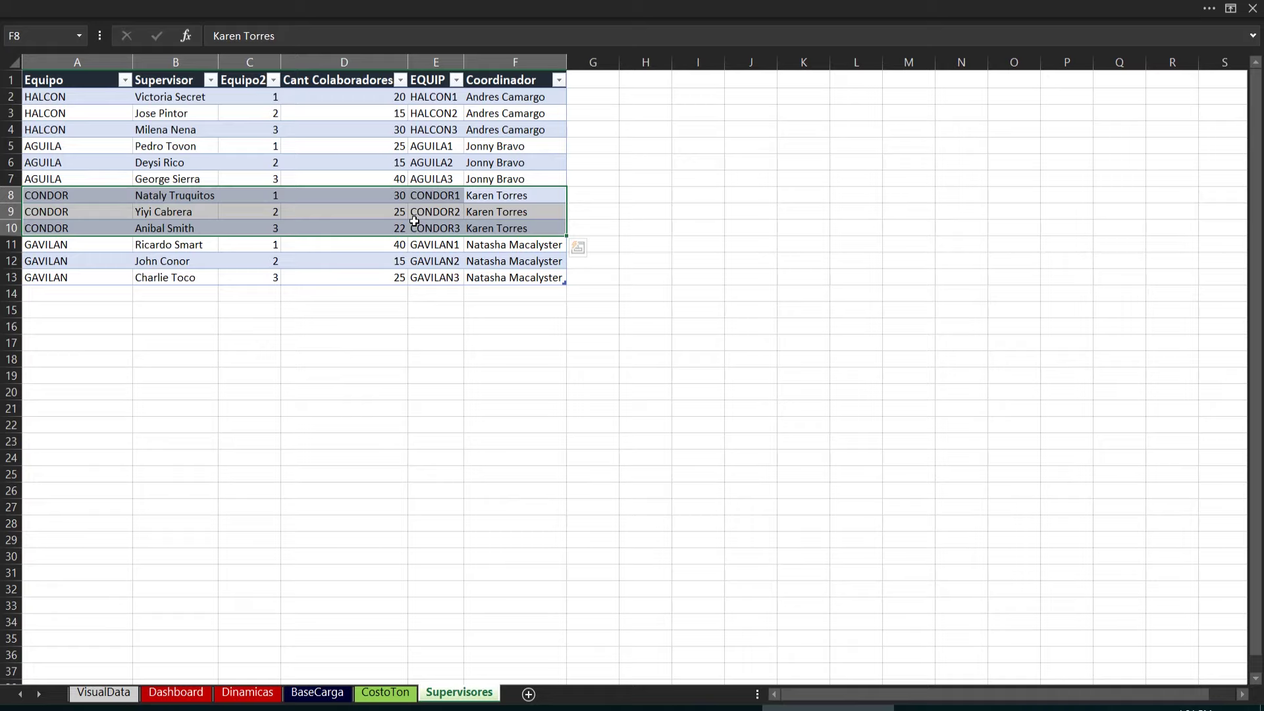
drag(443, 96, 445, 139)
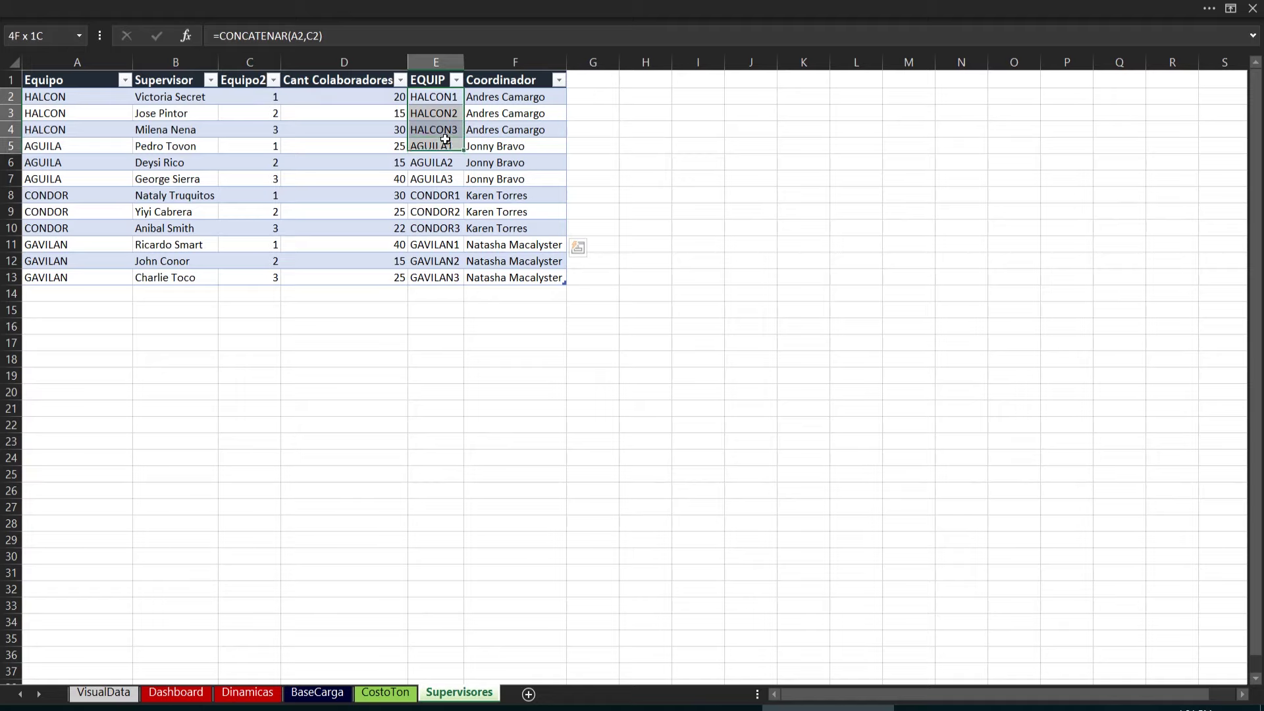
click(516, 60)
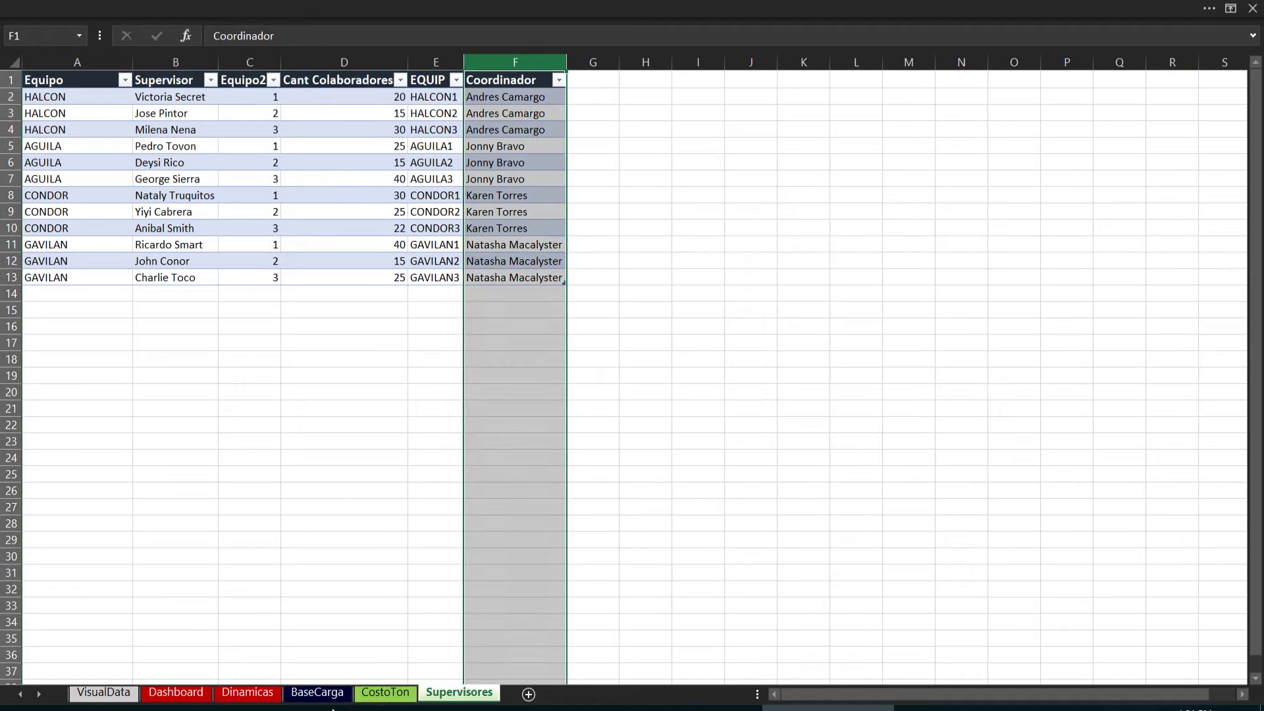
click(317, 692)
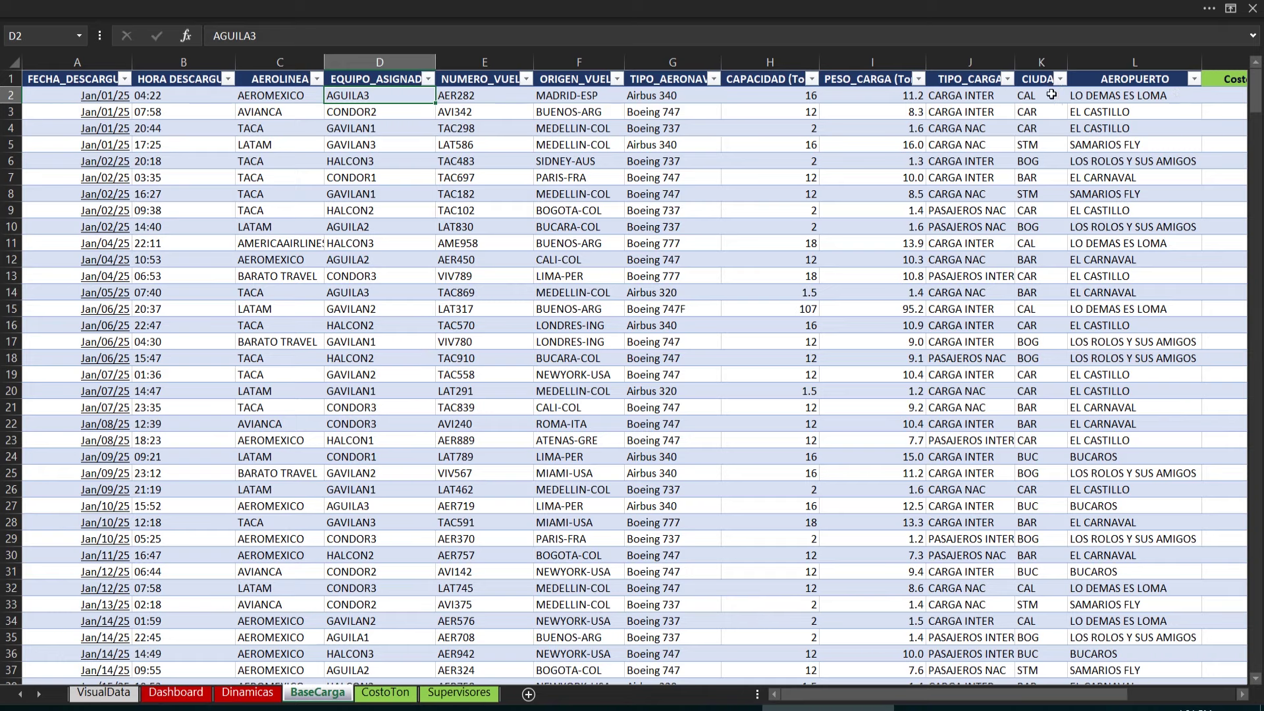
click(1244, 695)
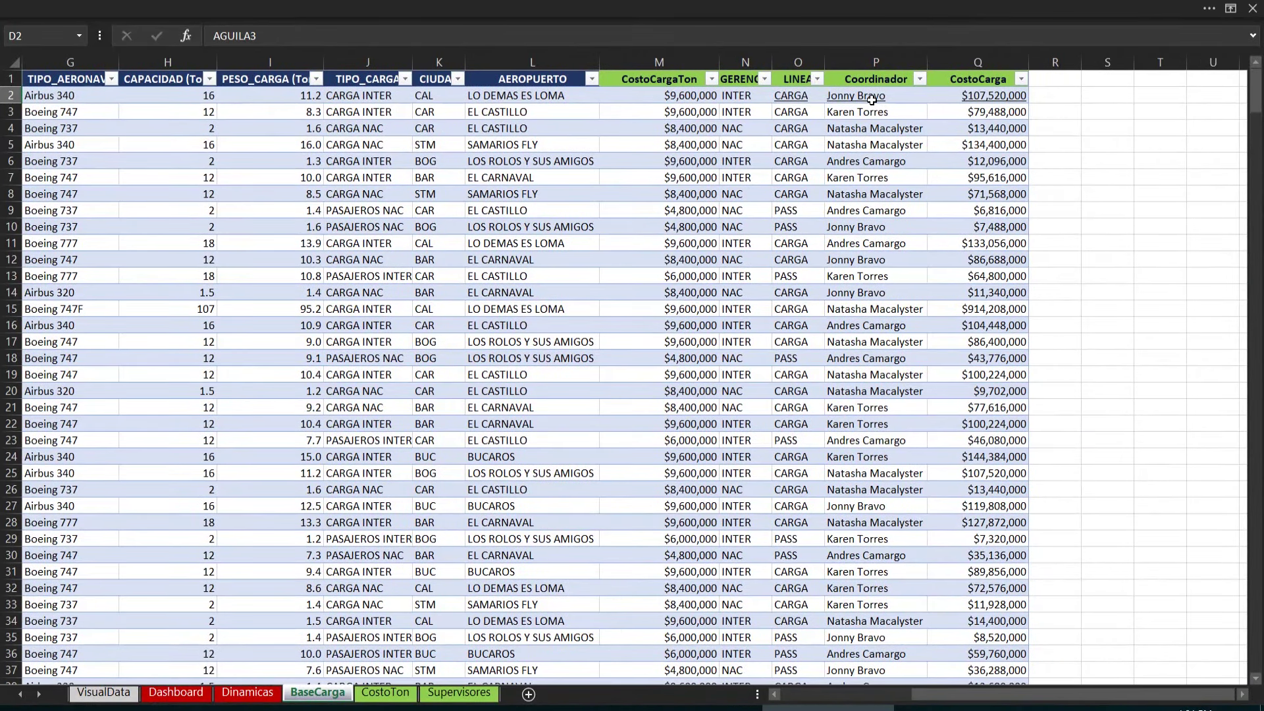
click(876, 97)
click(920, 80)
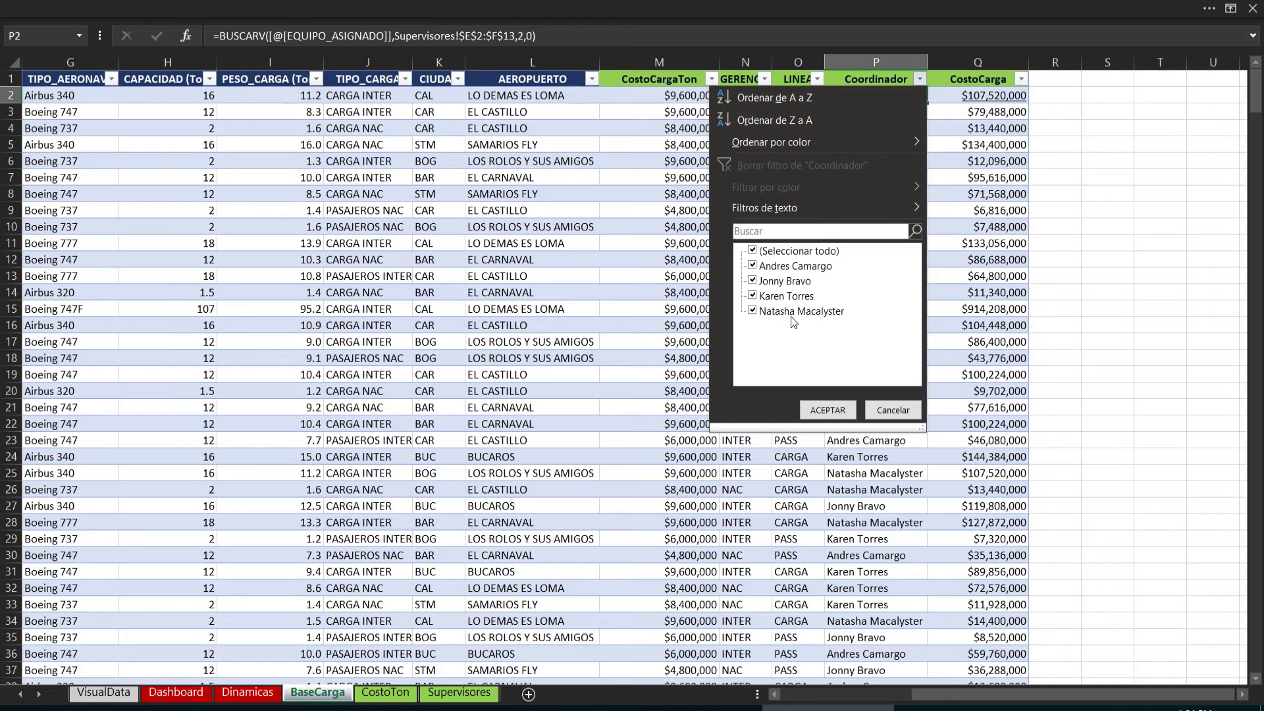
click(955, 135)
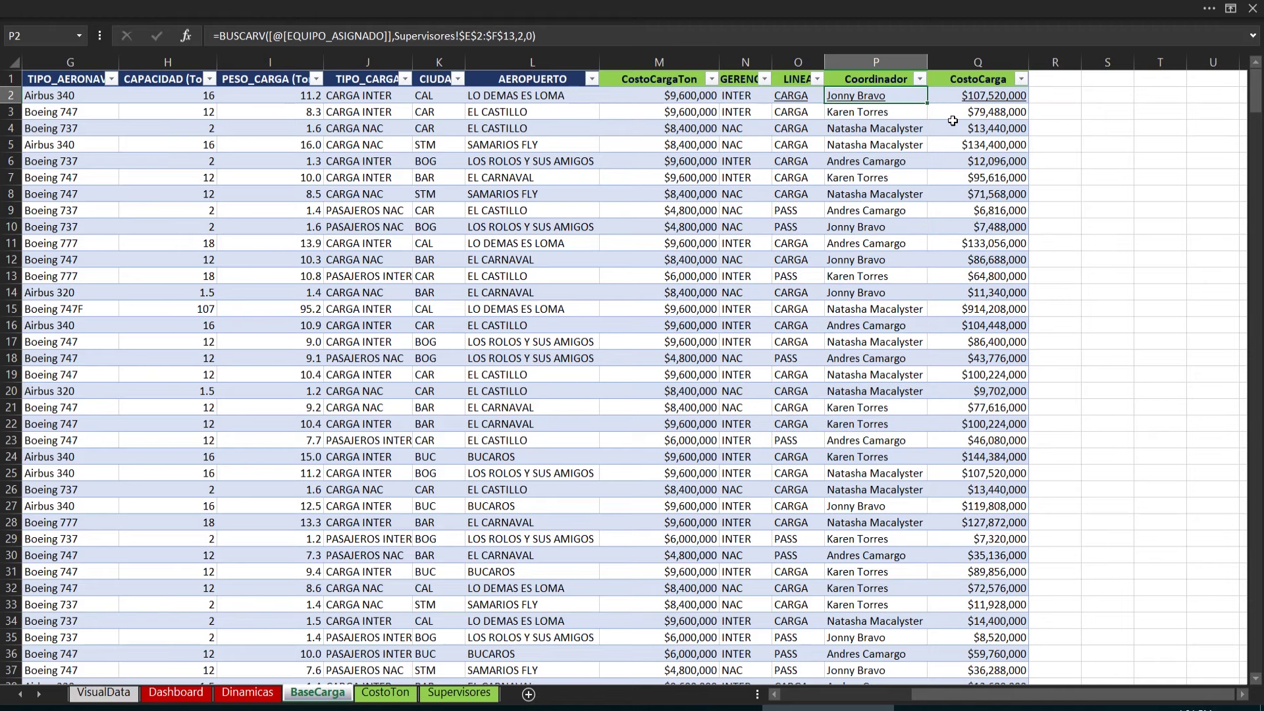
click(993, 94)
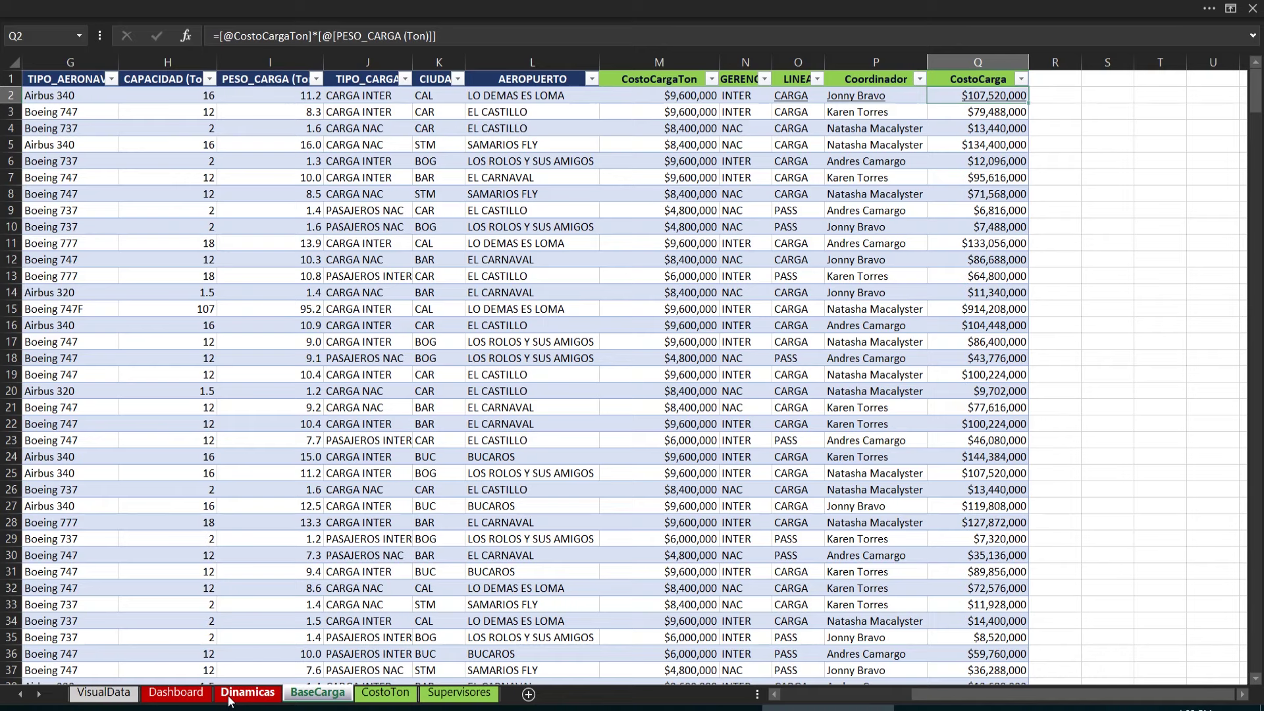
Step: Select A1:H22 around the top pivot tables on the Dinamicas sheet
click(247, 692)
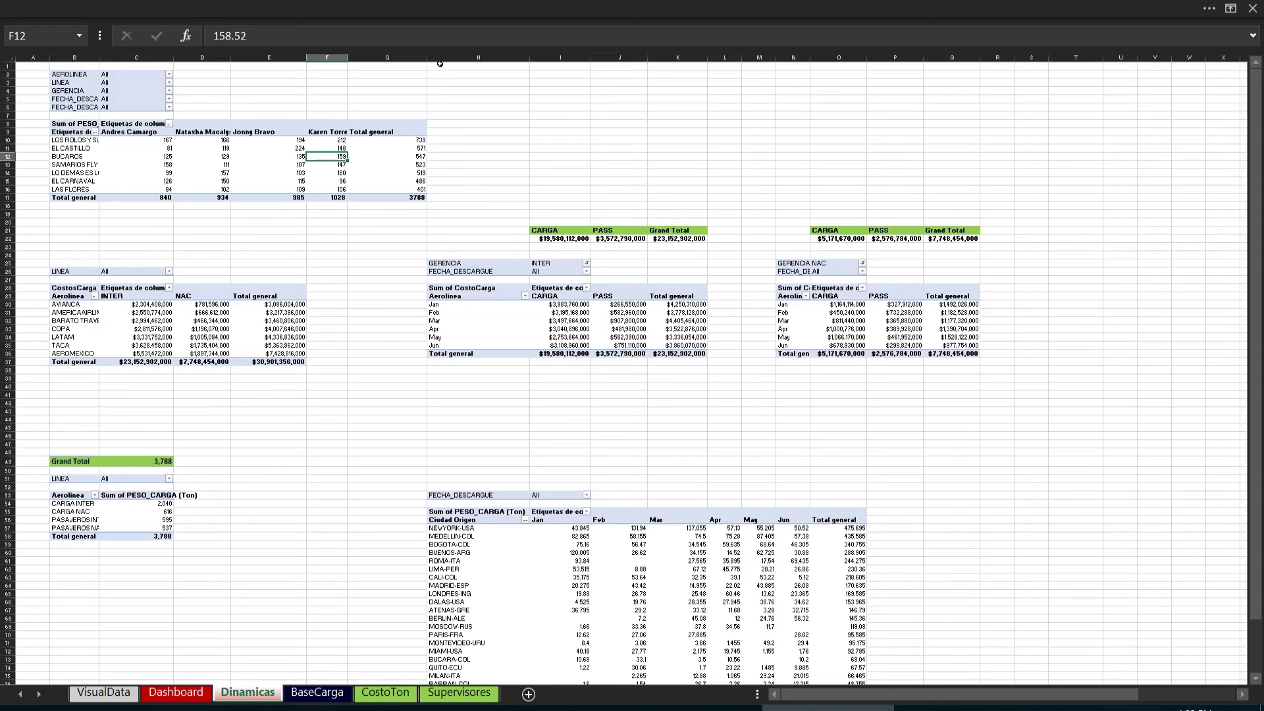
drag(441, 65, 41, 207)
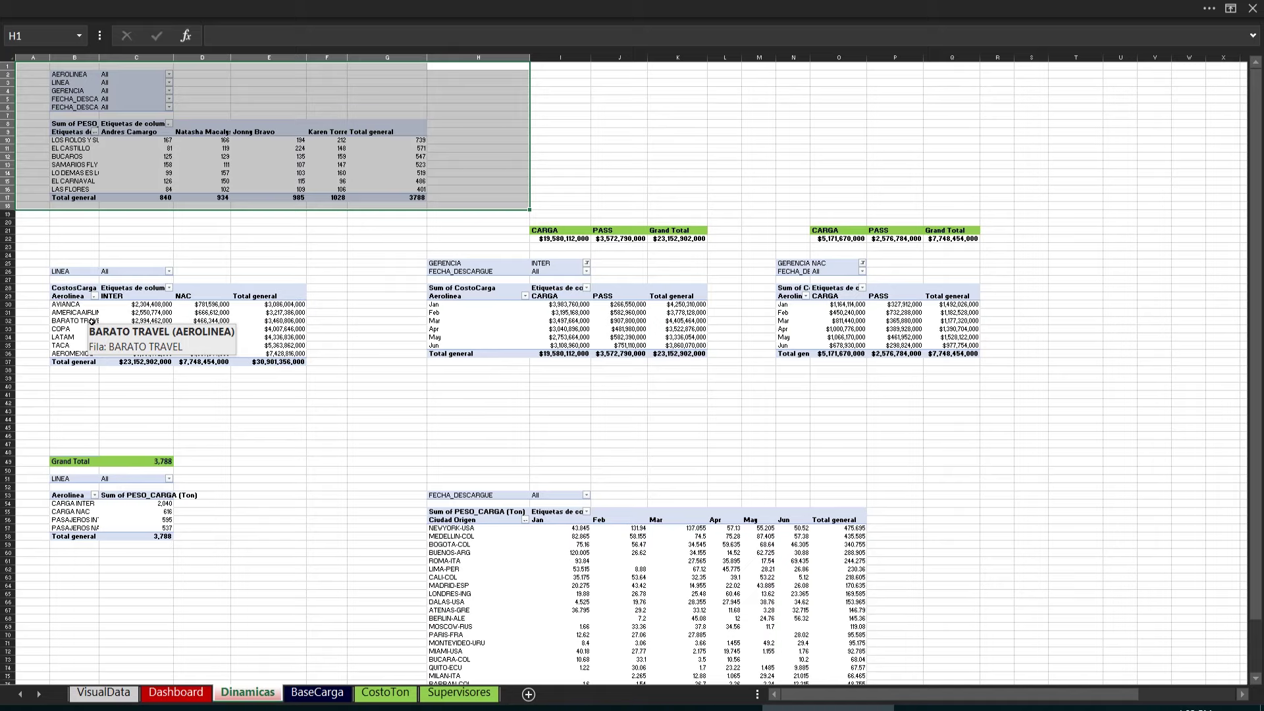
click(491, 68)
drag(490, 68, 46, 239)
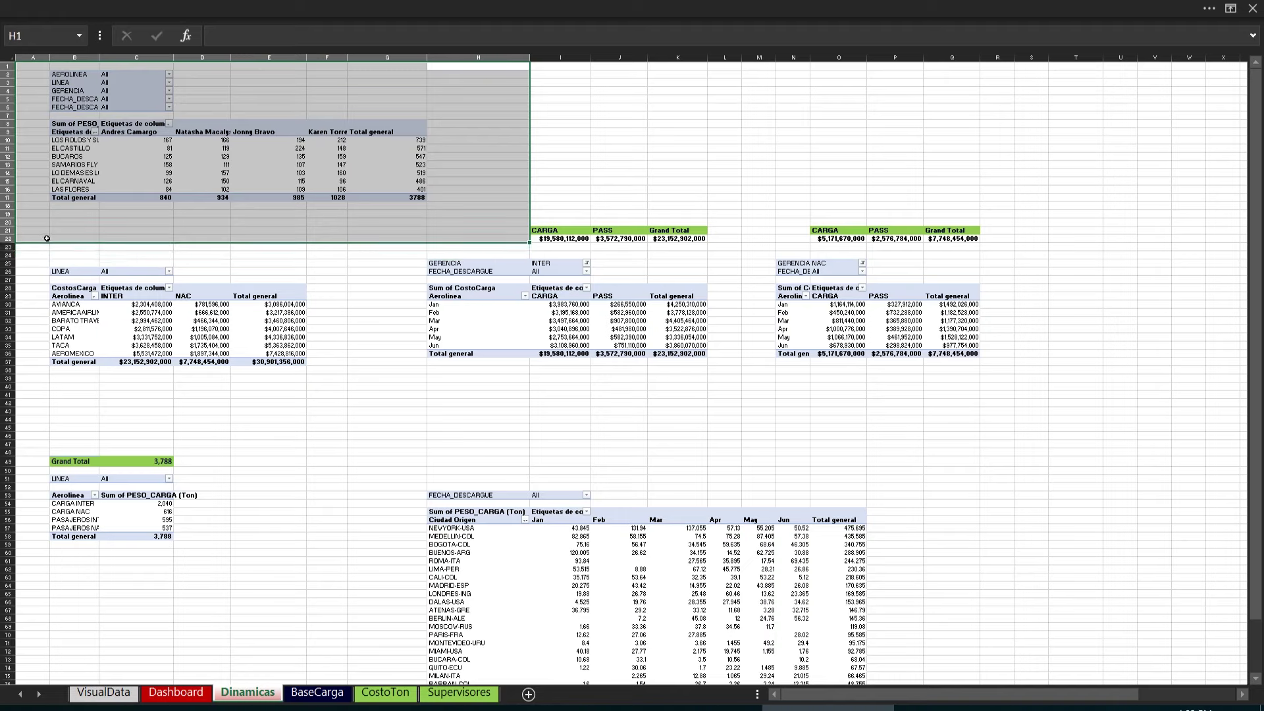
Step: Insert a pivot table from the BaseCarga data table on a new sheet
click(310, 694)
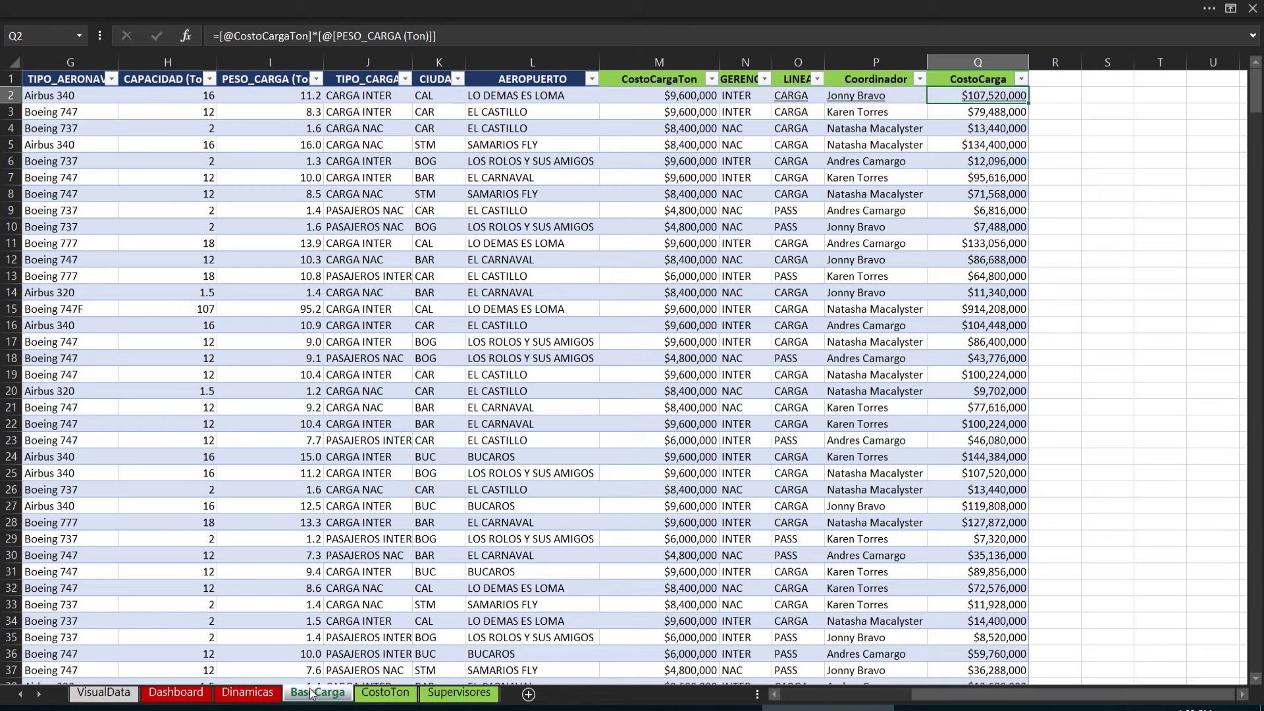
click(461, 369)
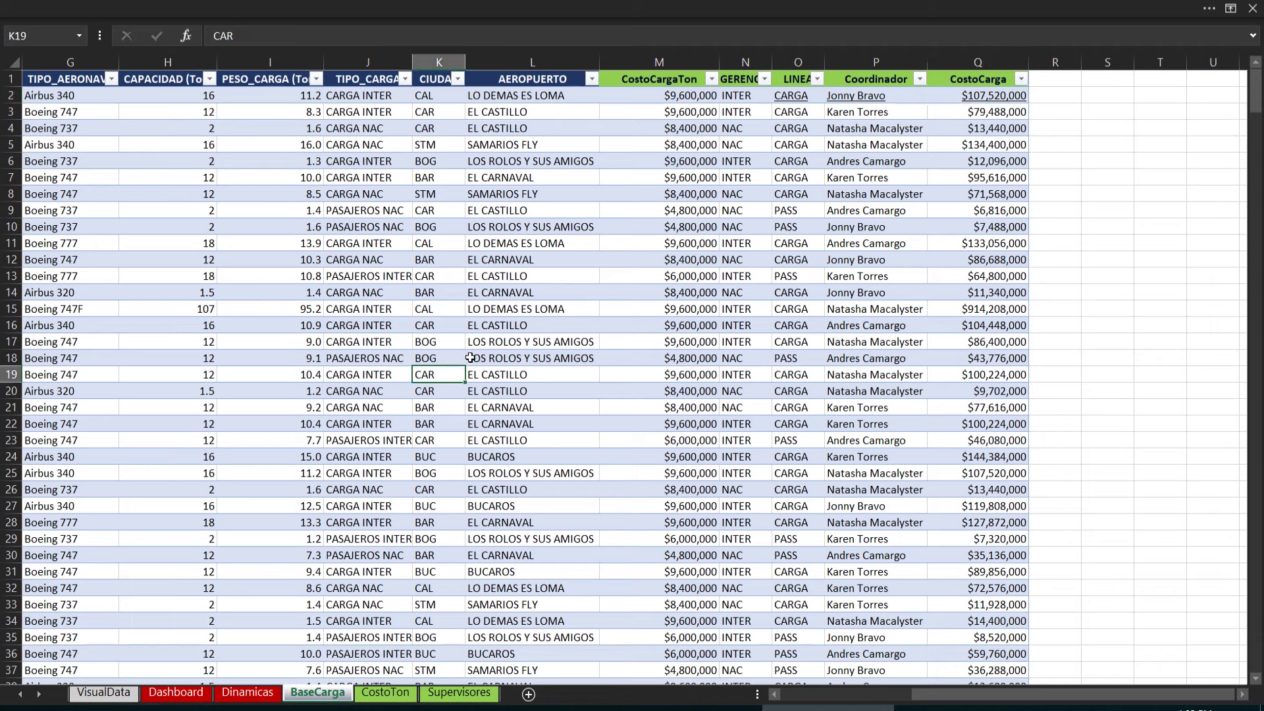
click(332, 2)
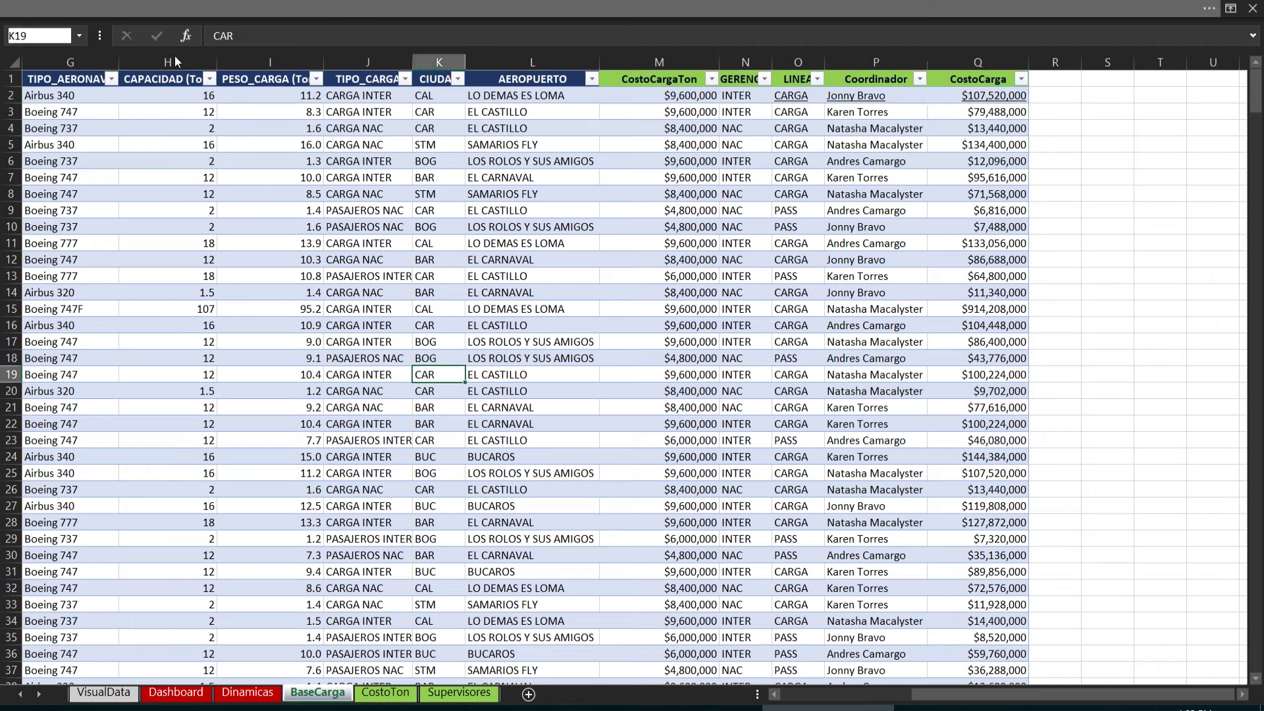
click(115, 43)
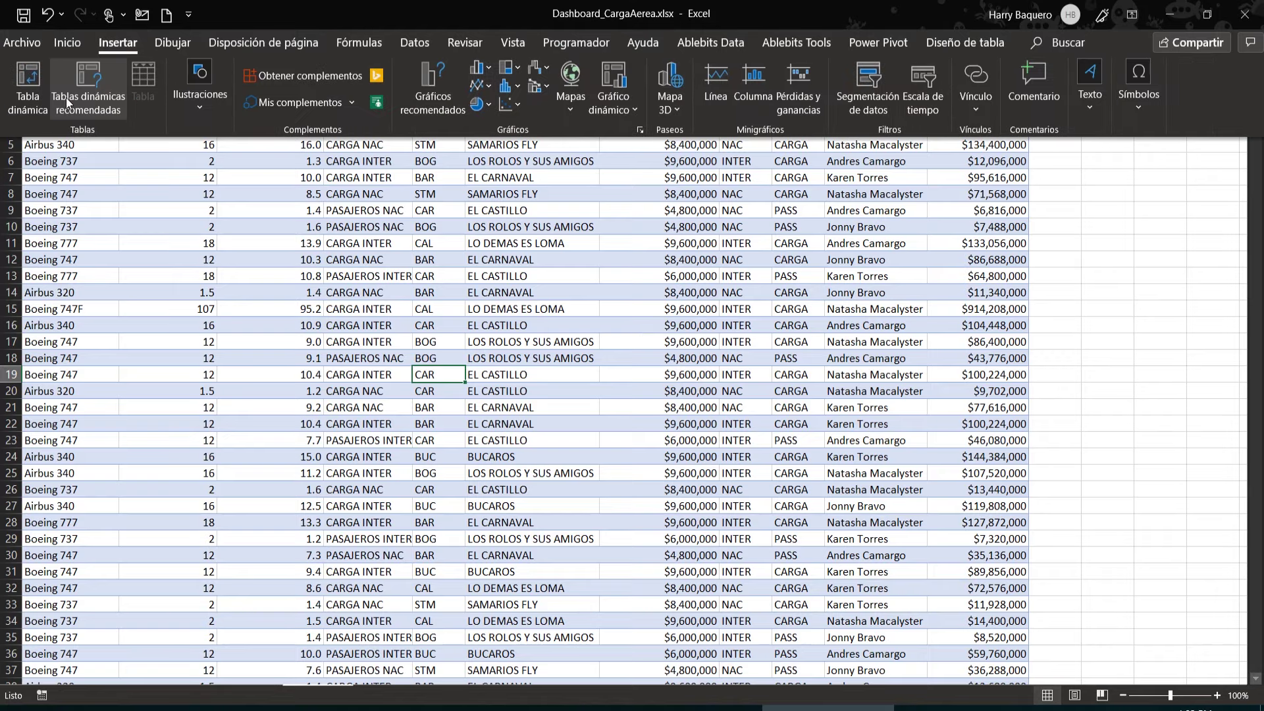
click(29, 94)
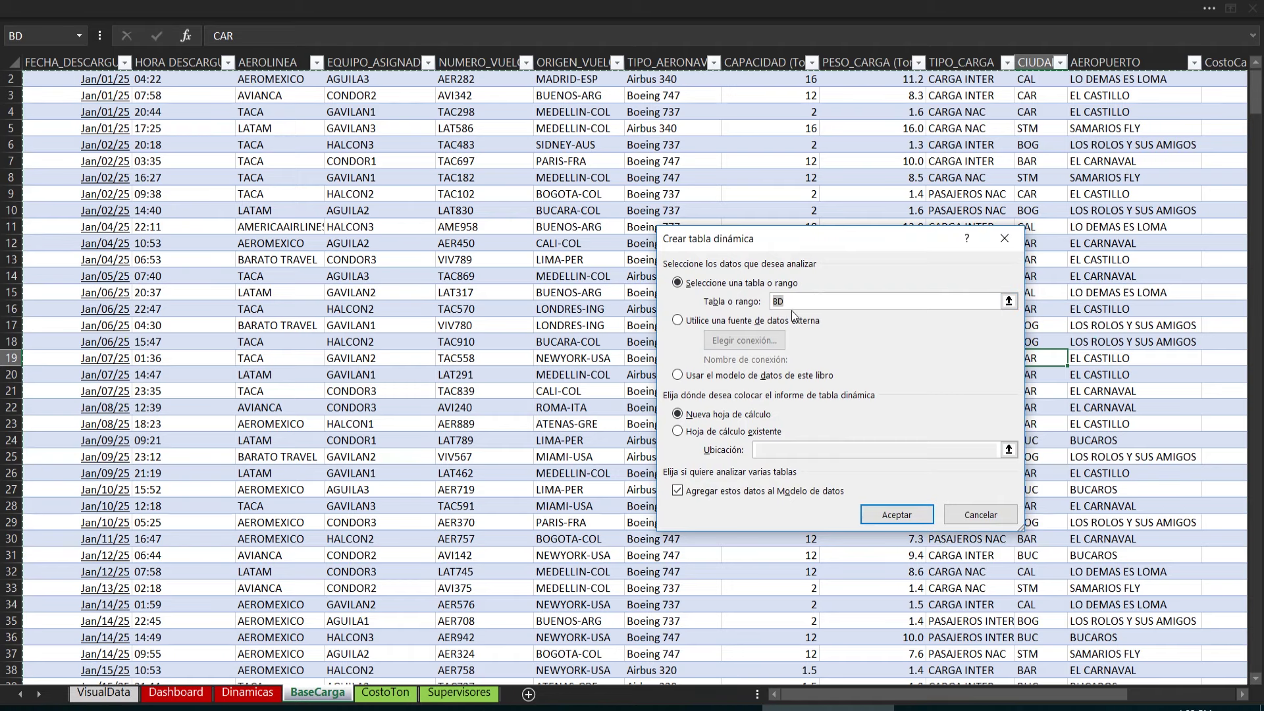
click(888, 515)
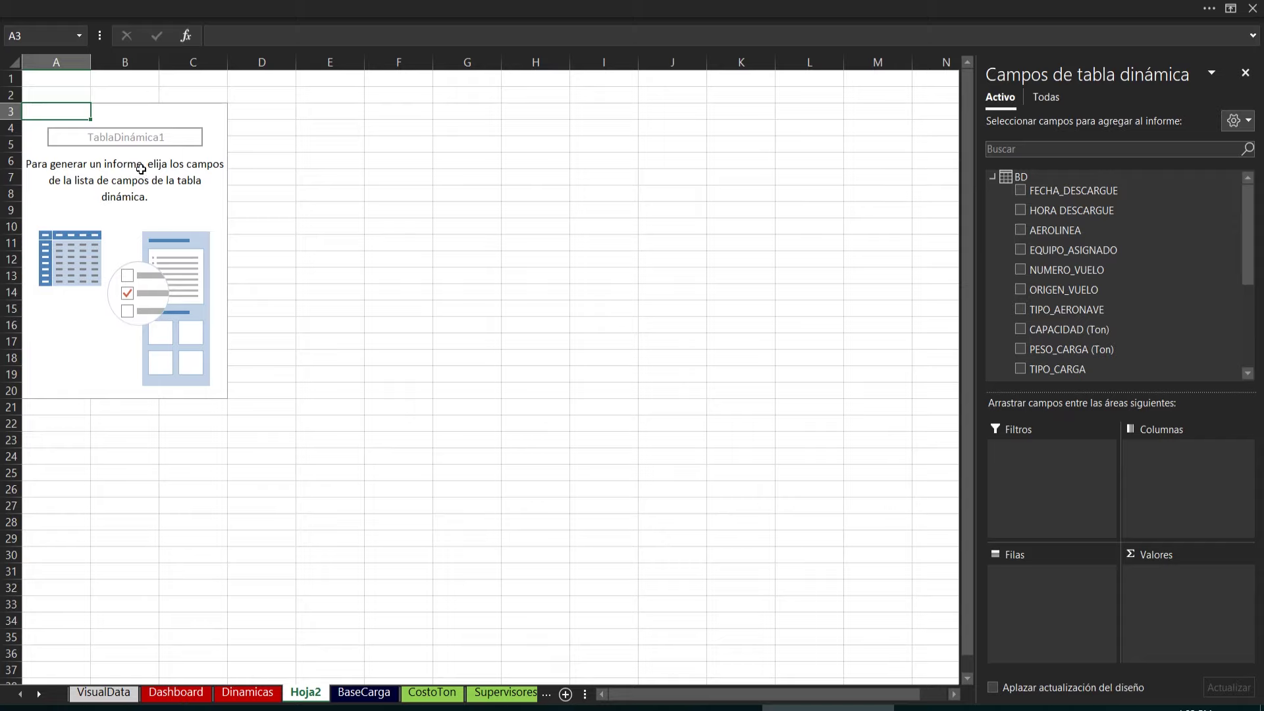
Step: Count records per AEROLINEA in the pivot and select the resulting table A3:B11
drag(1093, 224, 1071, 579)
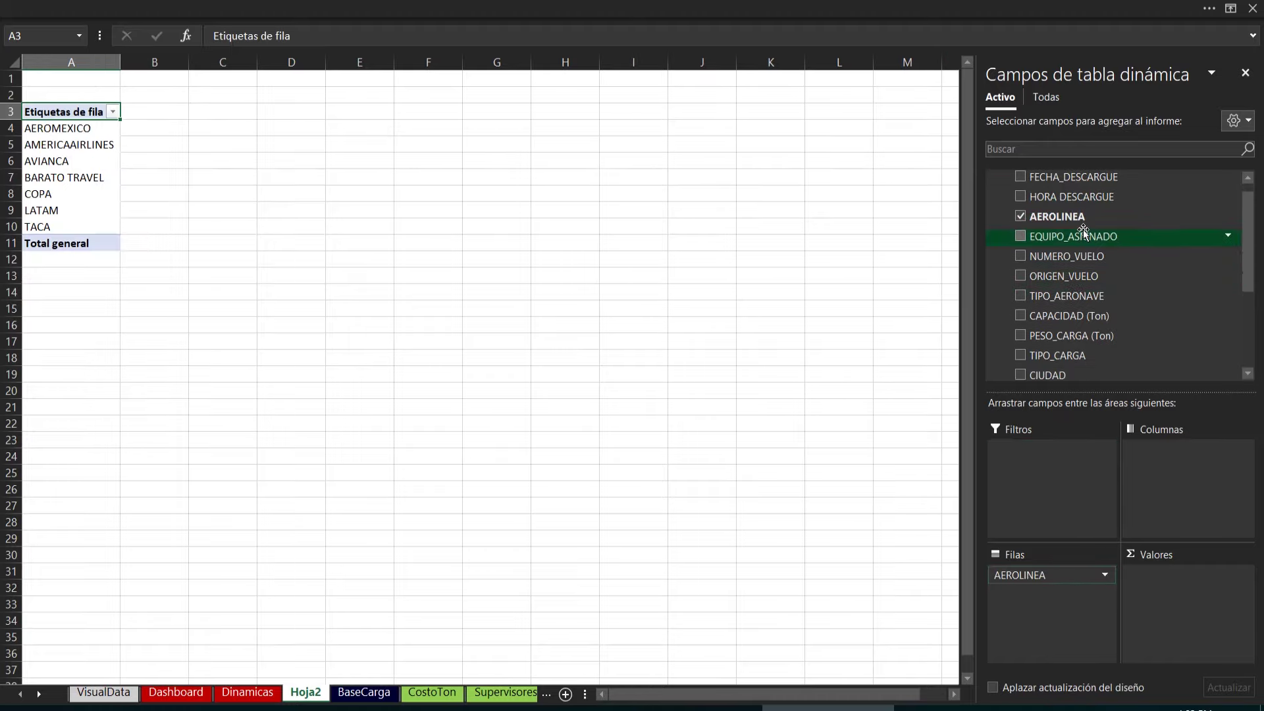
drag(1079, 222, 1178, 582)
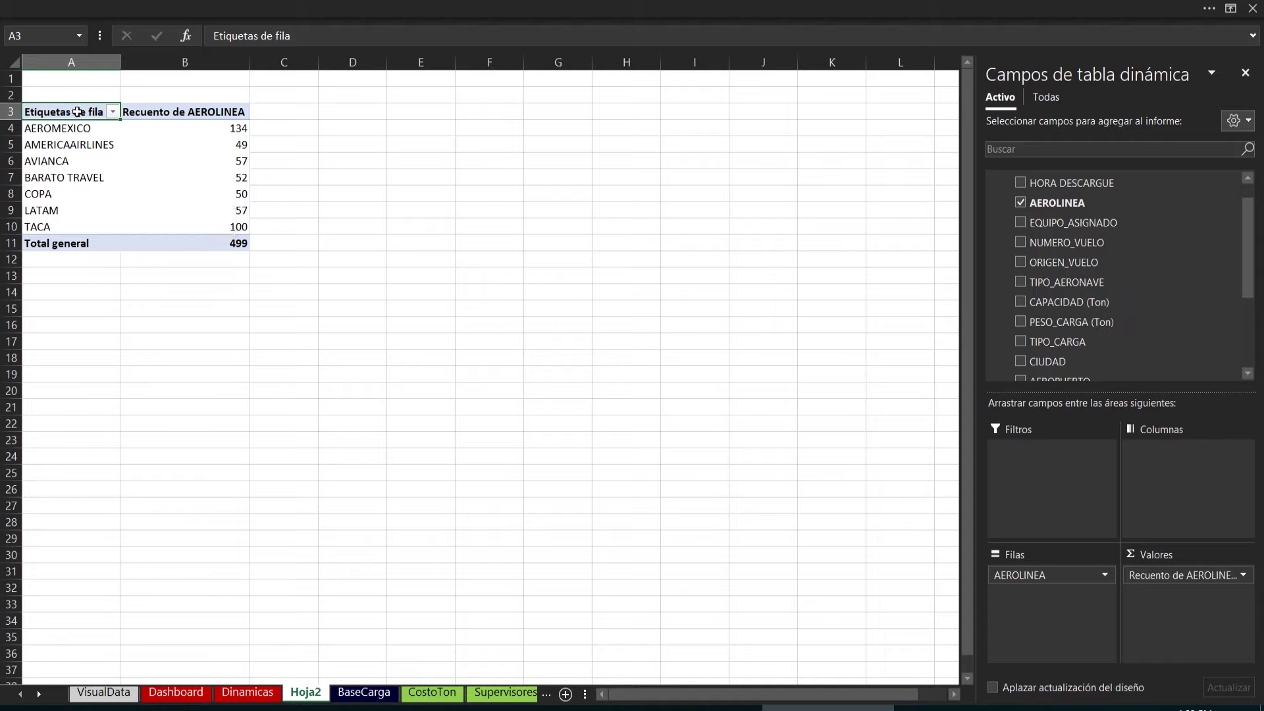
drag(78, 112, 212, 242)
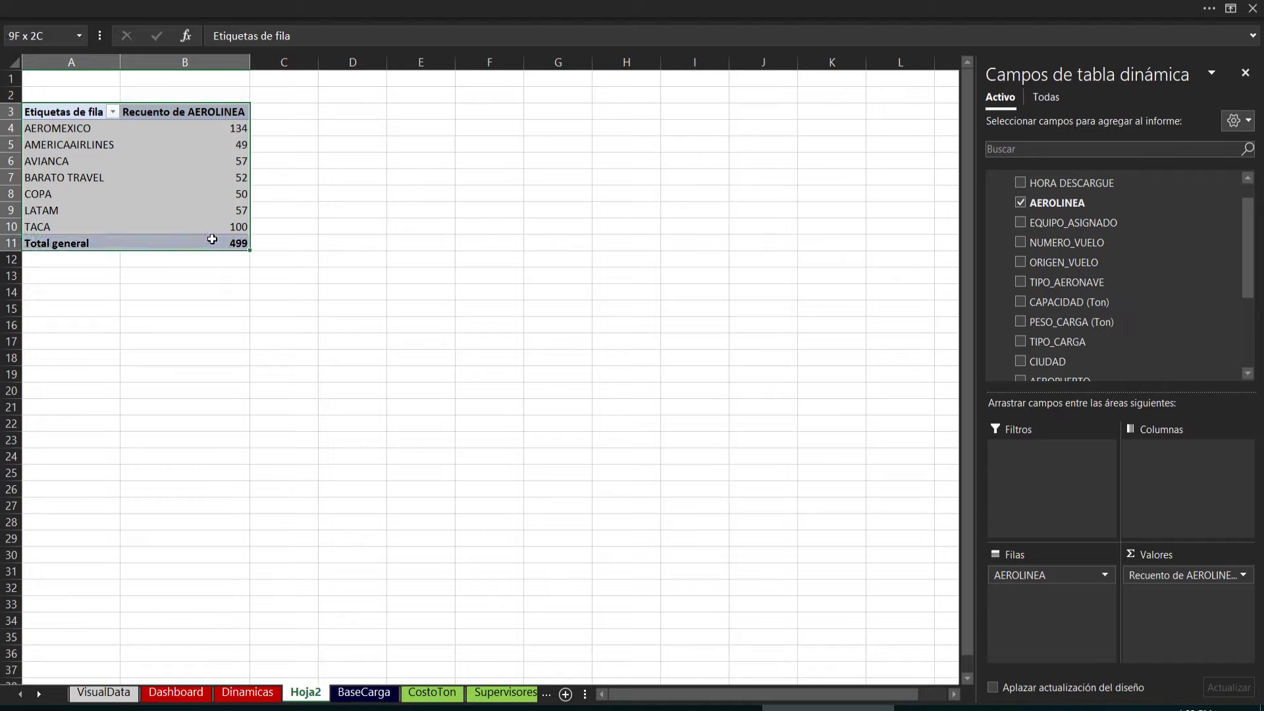
Step: Copy the airline count pivot table and paste a duplicate at G3
key(ctrl+c)
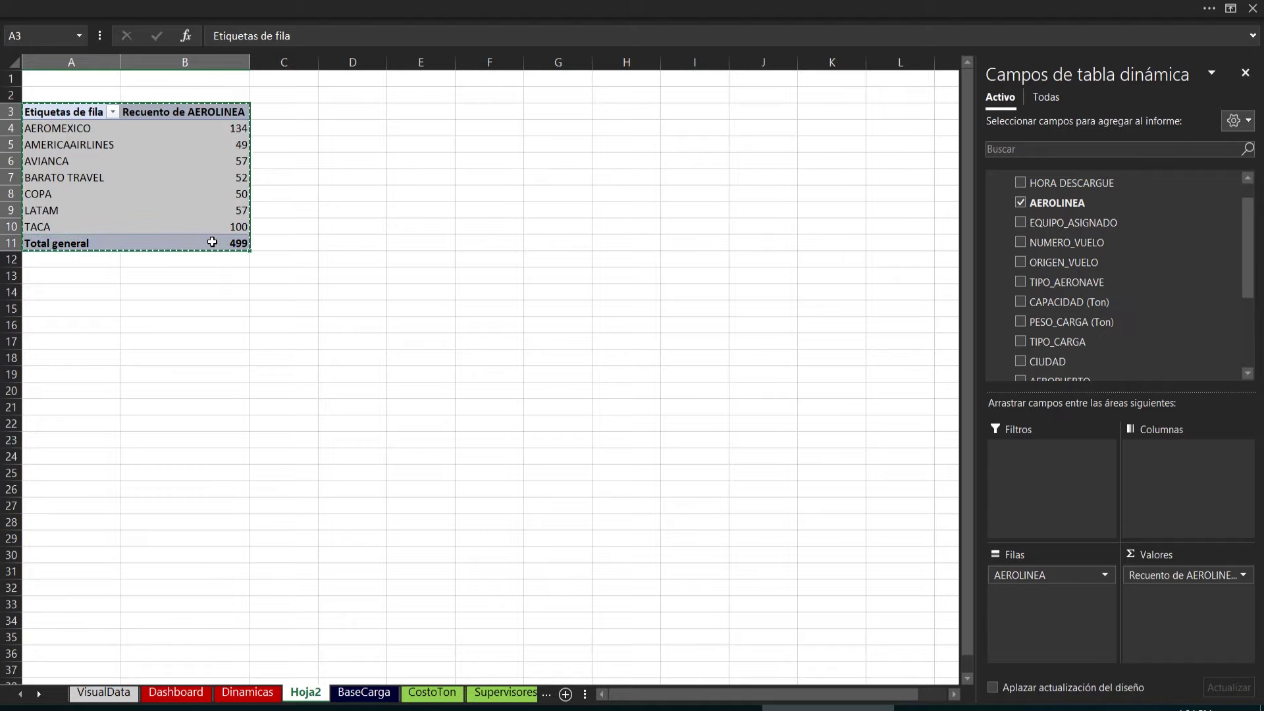
click(542, 110)
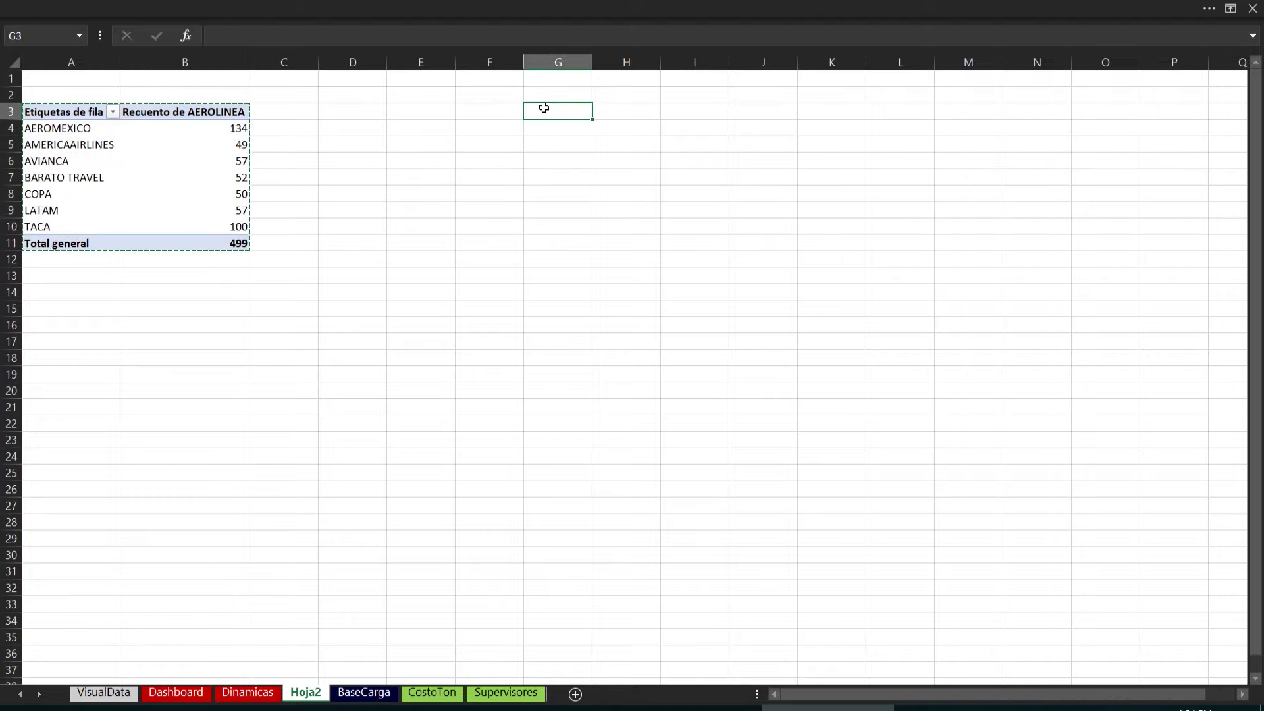
key(ctrl+v)
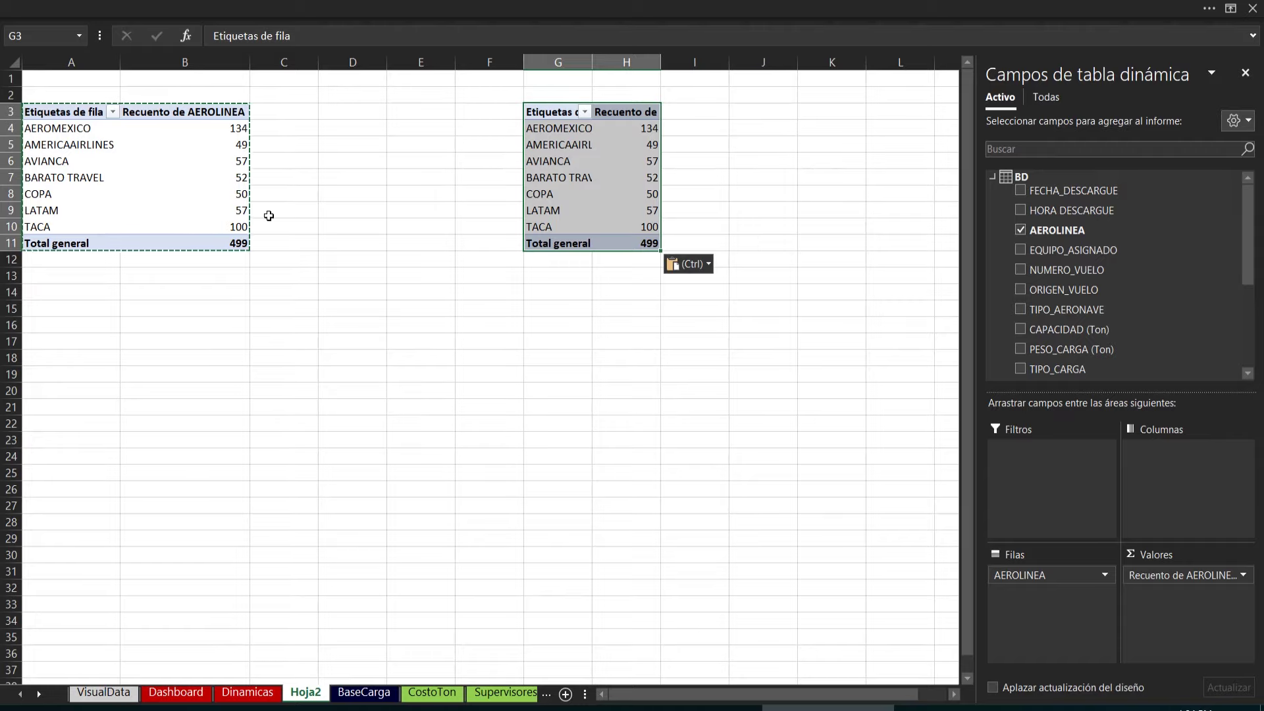
Step: Name the original pivot 'Aerolineas' with column autofit off, then narrow column B
click(199, 189)
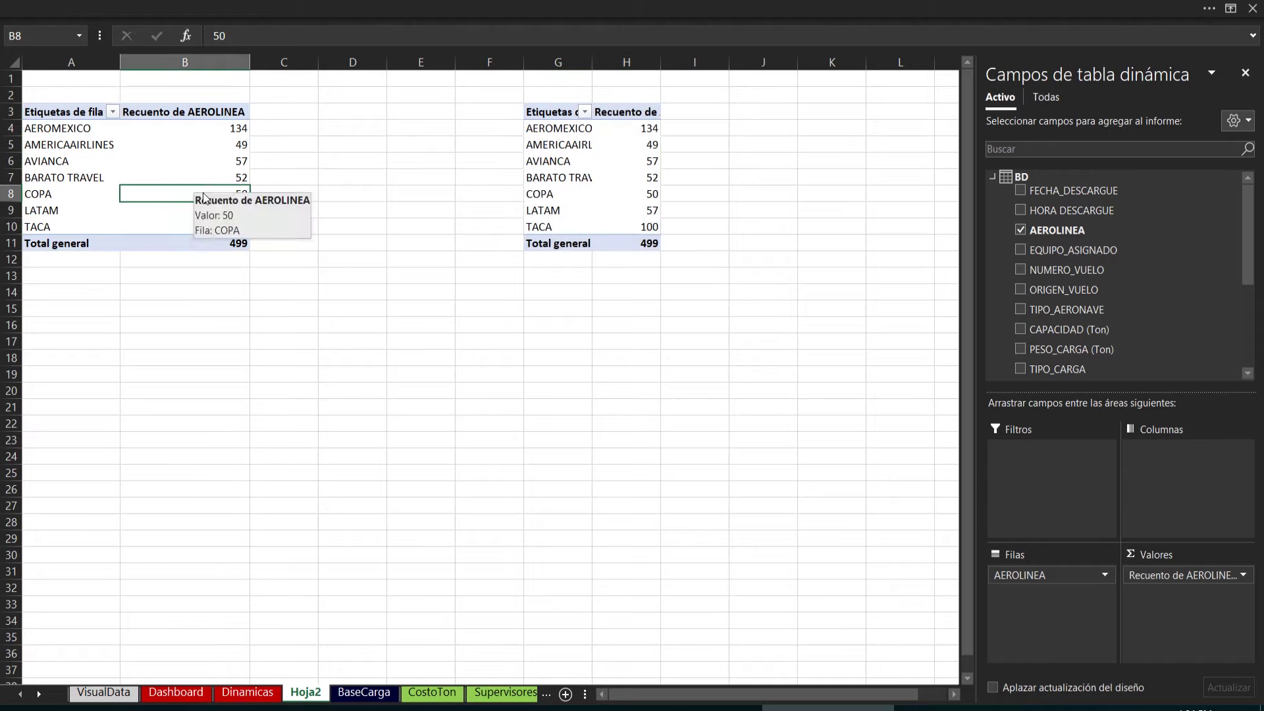
right_click(199, 201)
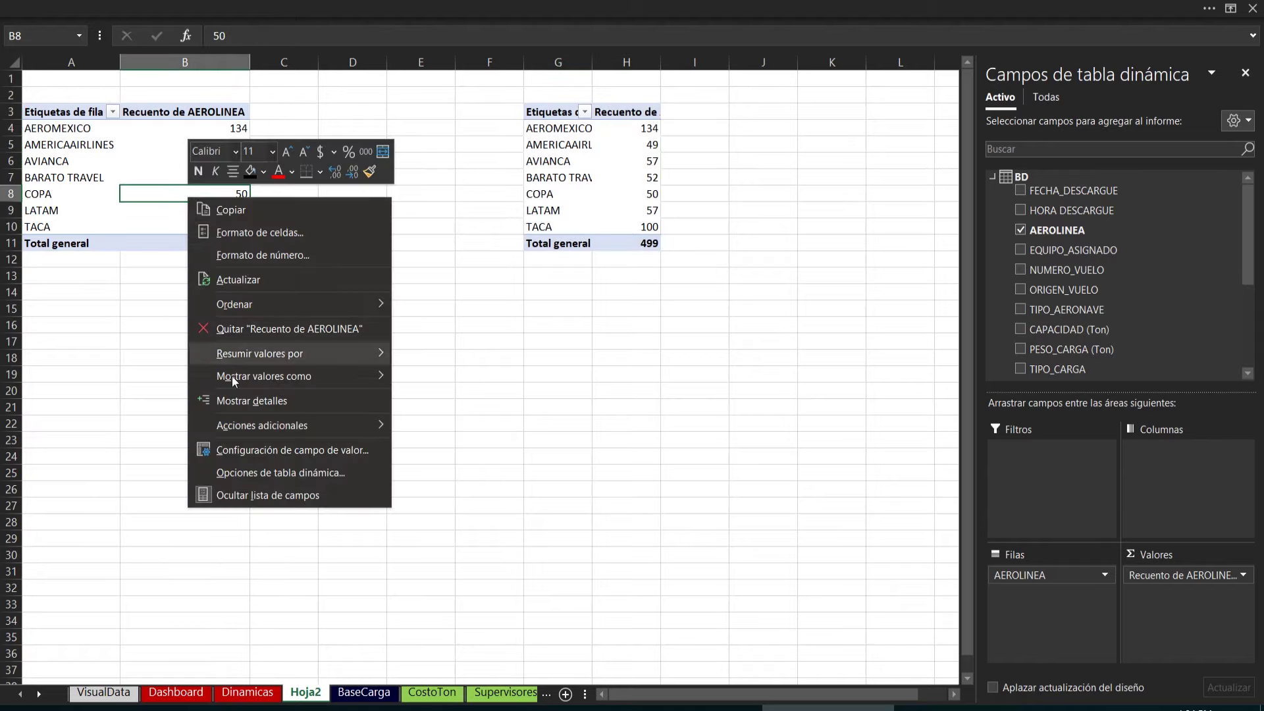
click(237, 469)
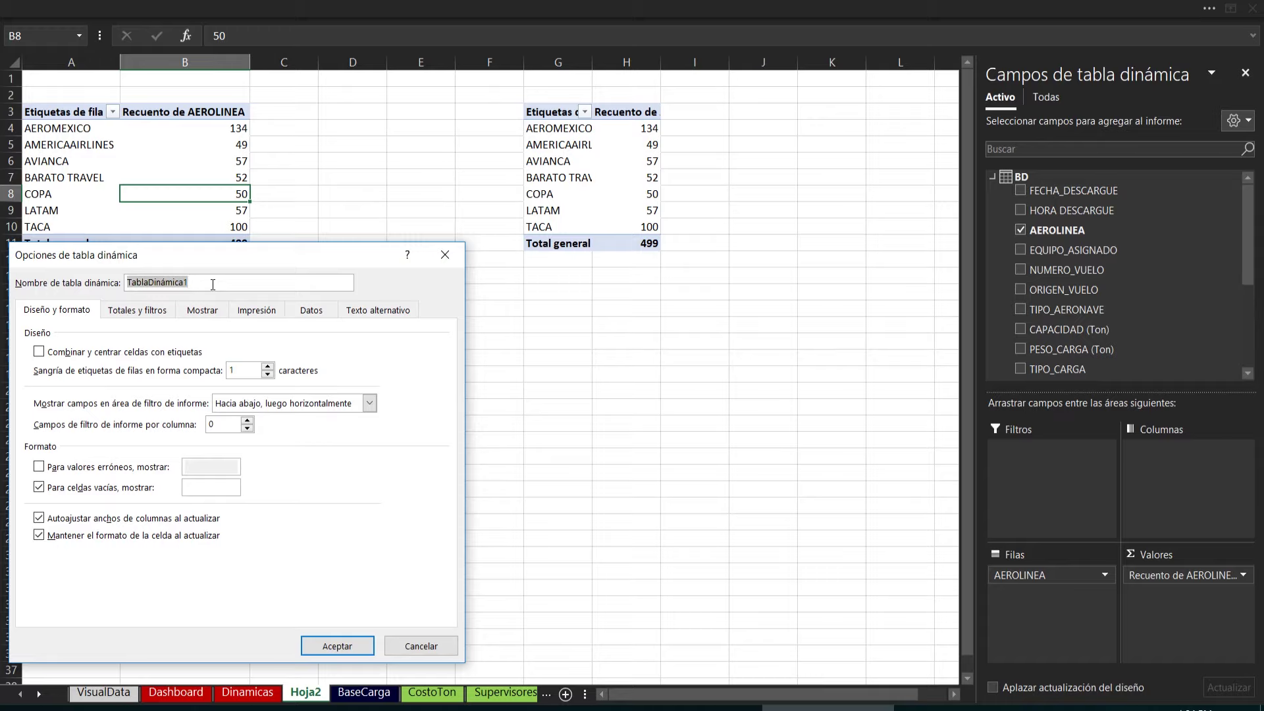
text(Aerolinea)
text(s)
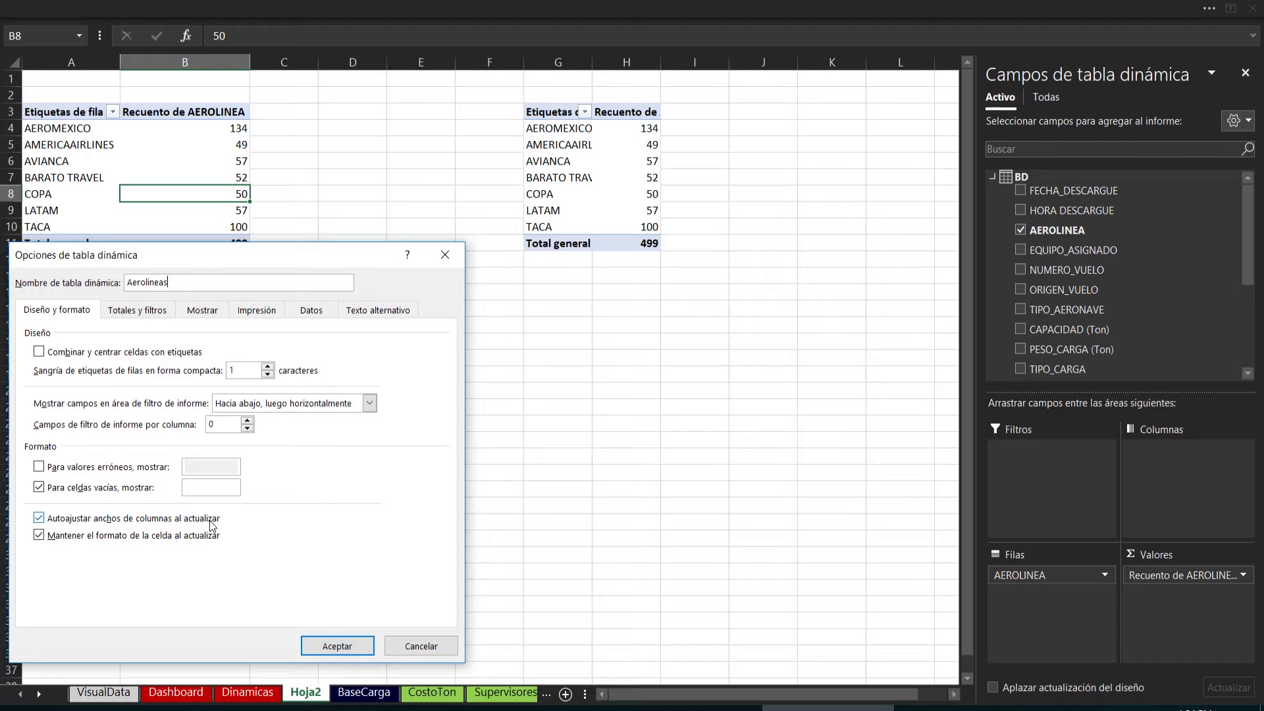
click(212, 525)
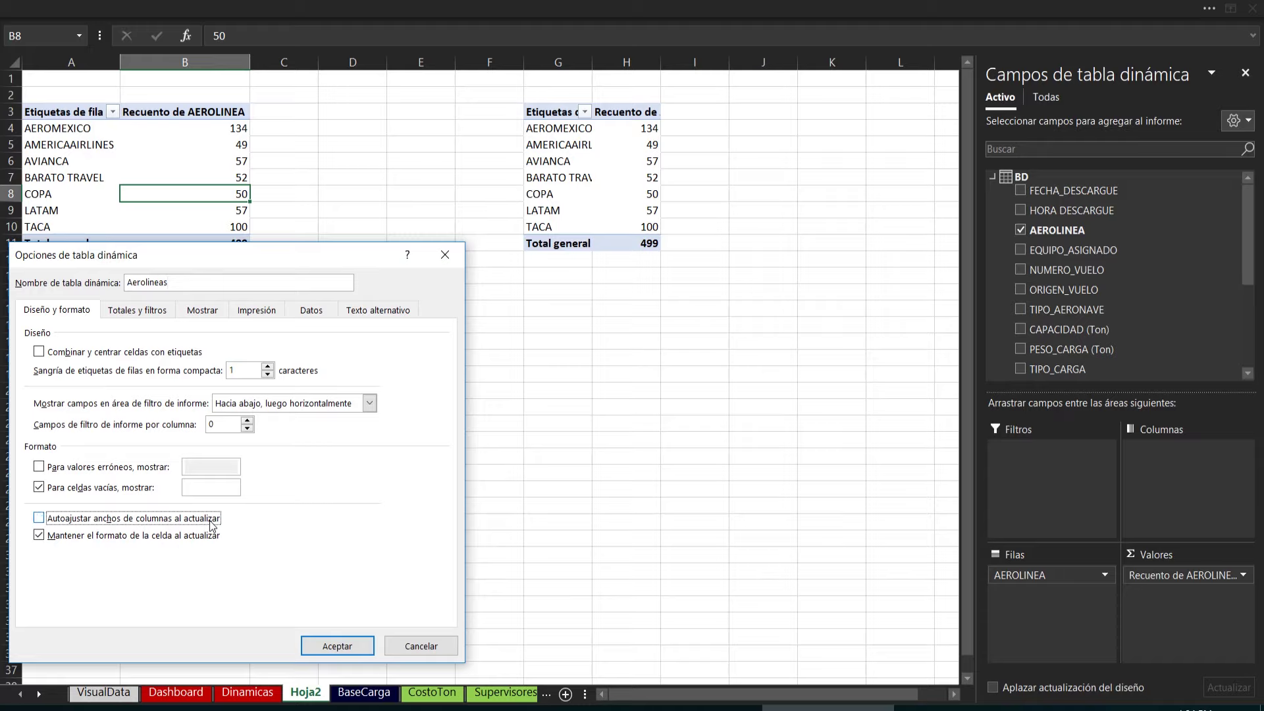
click(336, 646)
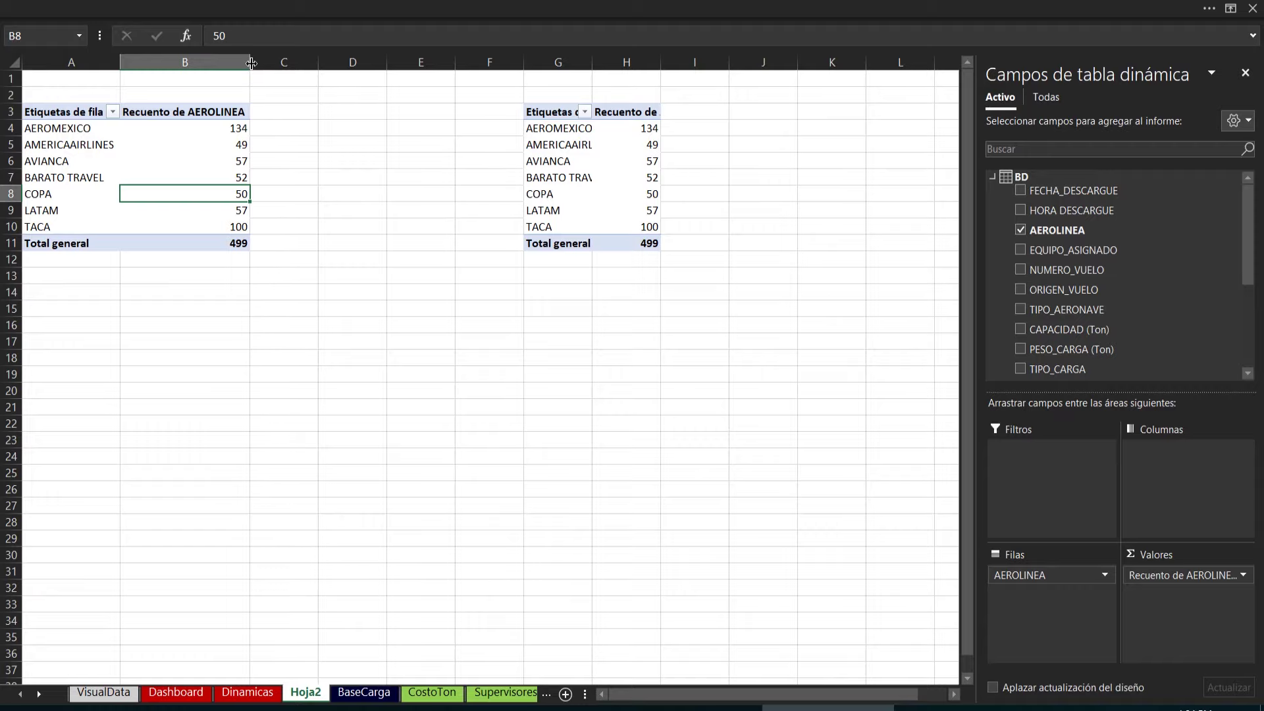
mouse_move(249, 62)
mouse_down()
mouse_move(220, 54)
mouse_move(175, 83)
mouse_up()
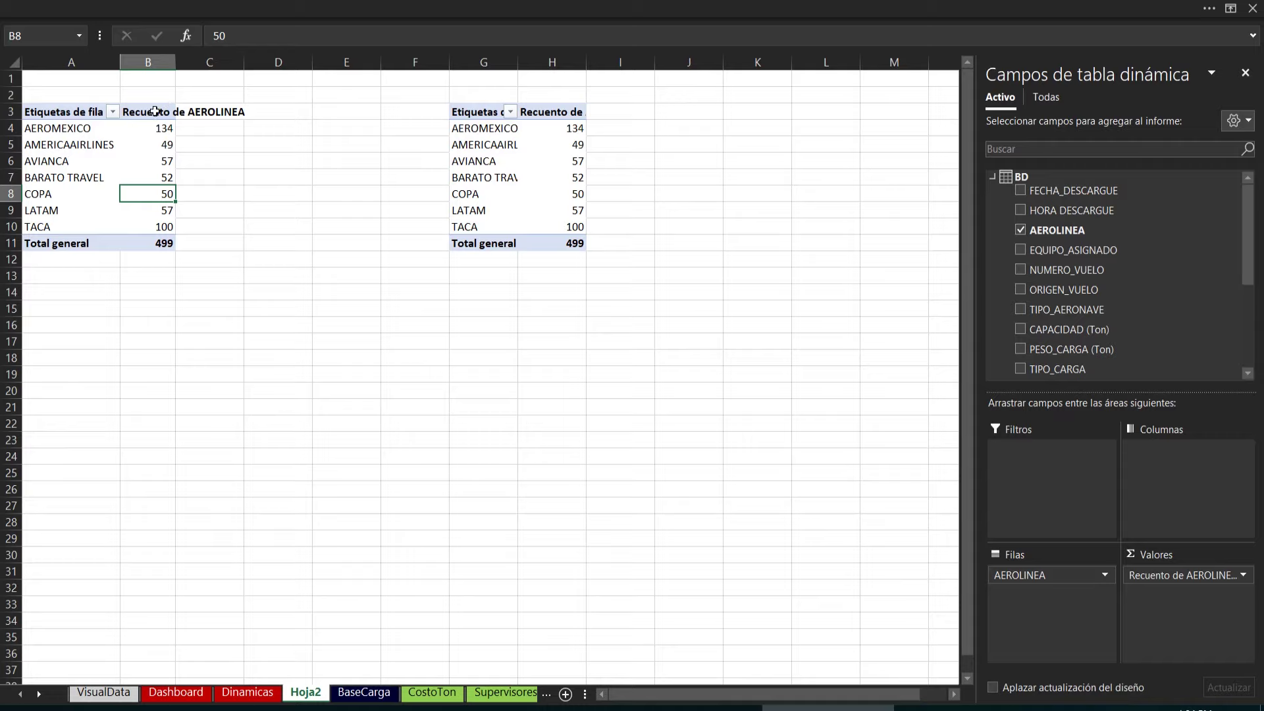
Step: Resize column B so it fits the airline counts
right_click(154, 149)
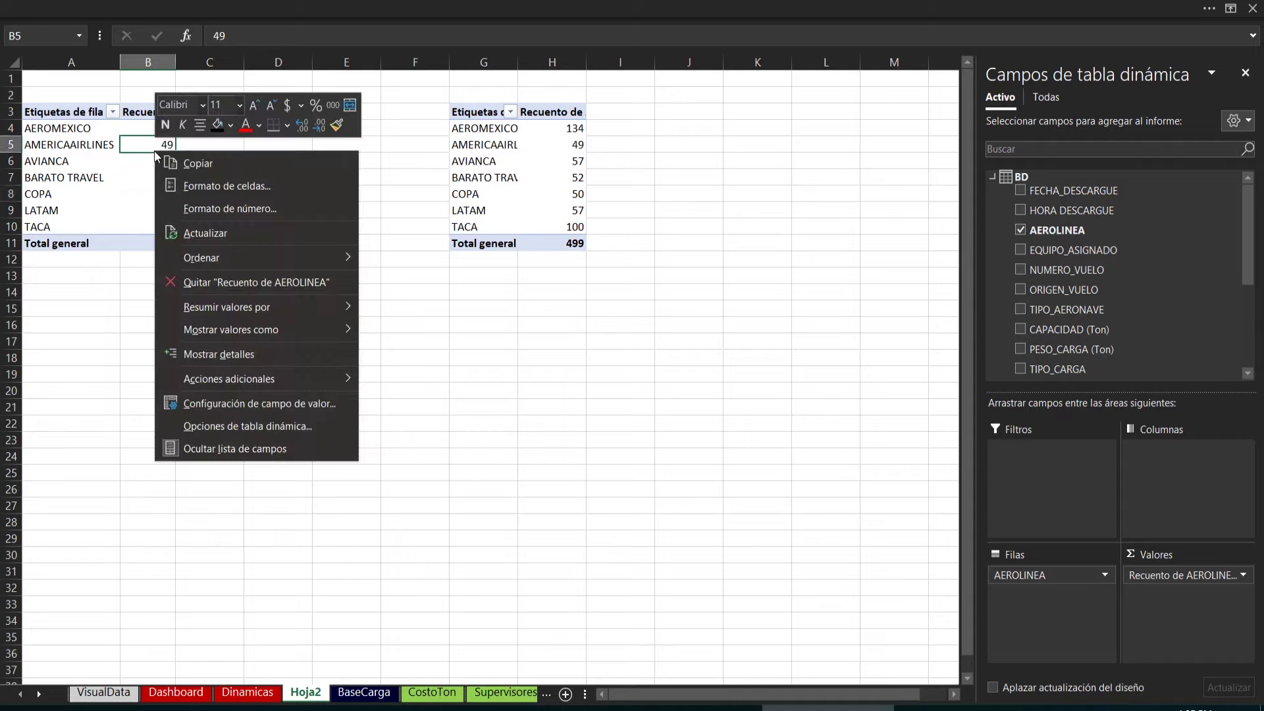
click(418, 307)
drag(175, 66, 350, 82)
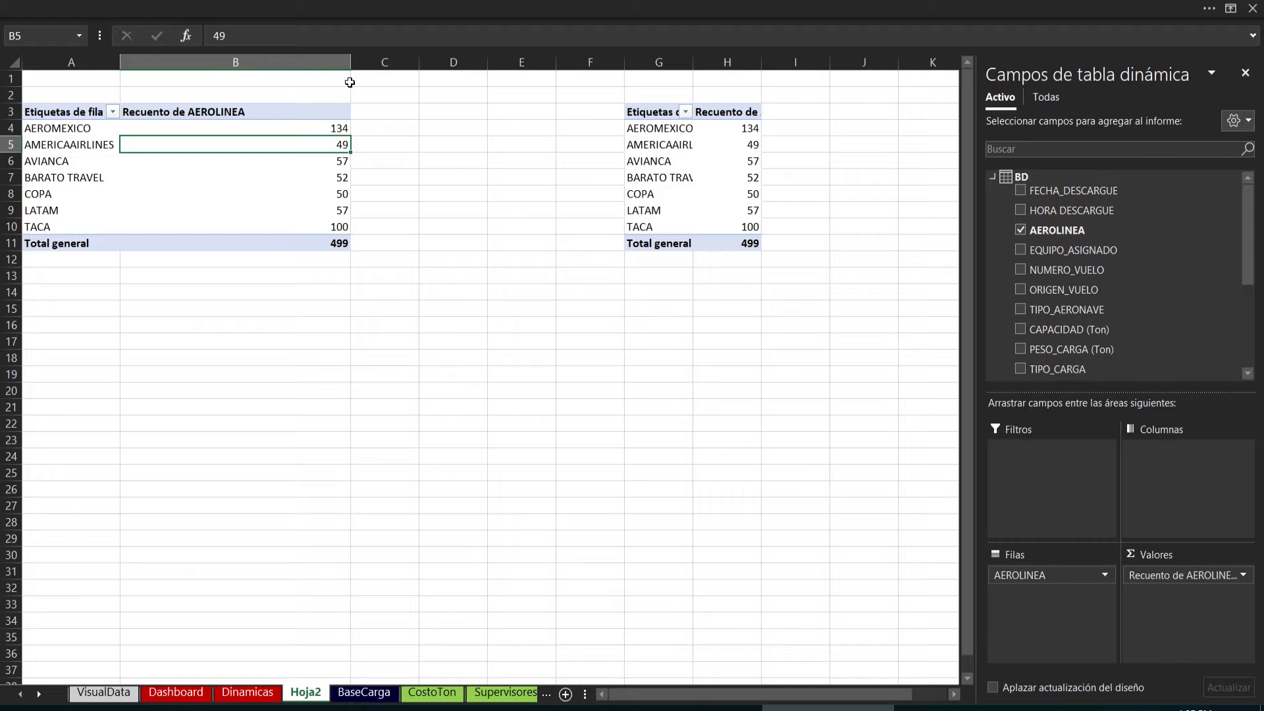
drag(350, 63, 187, 69)
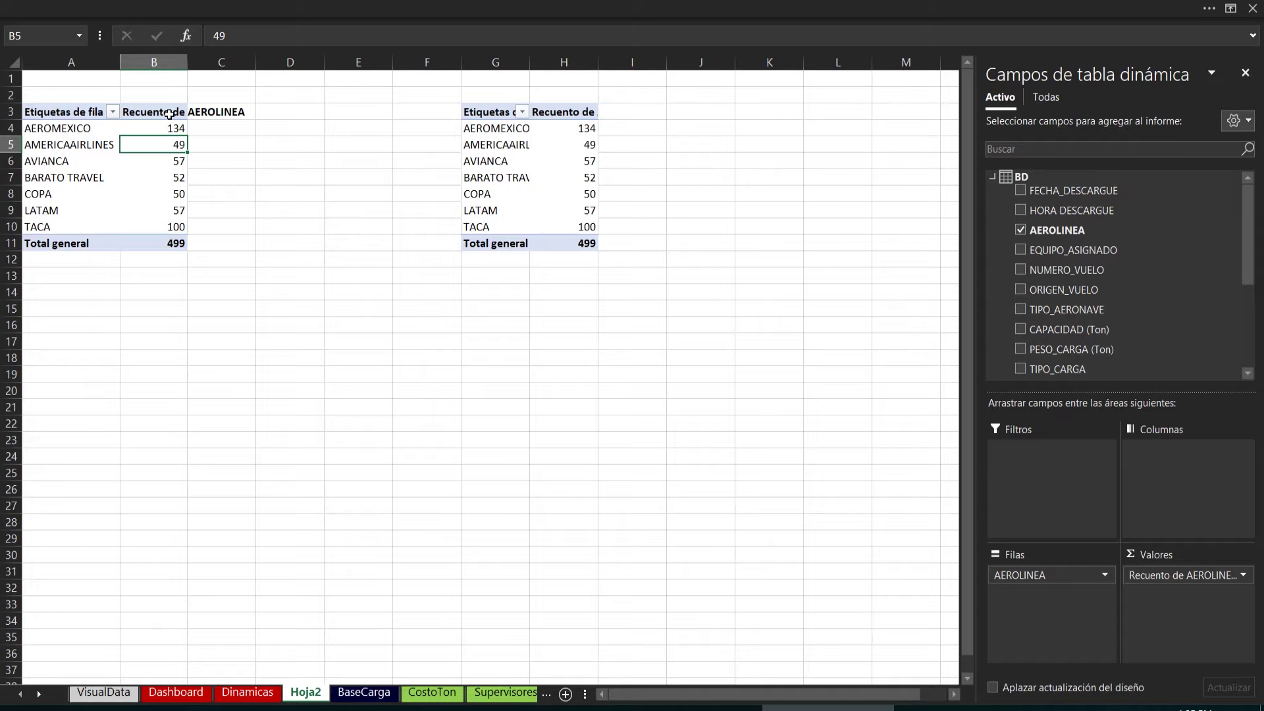
Step: Replace the B3 value header with 'AEROLINEA'
click(170, 113)
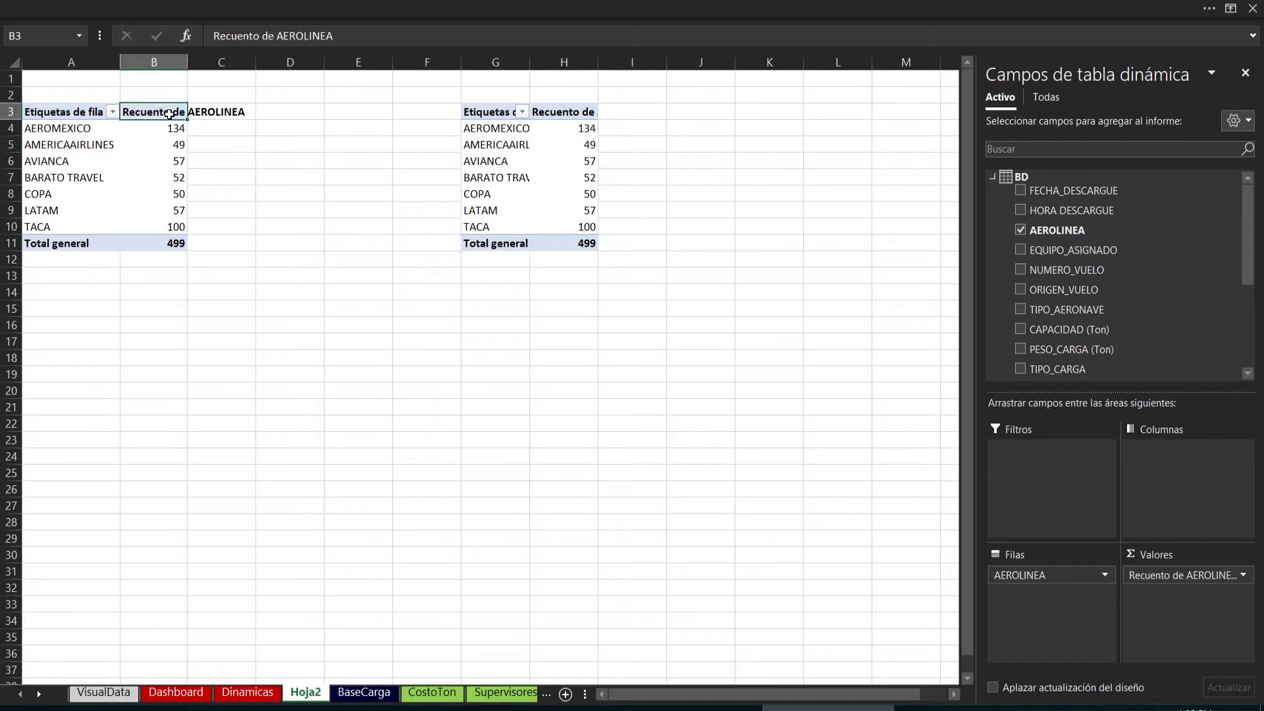
text(AERO)
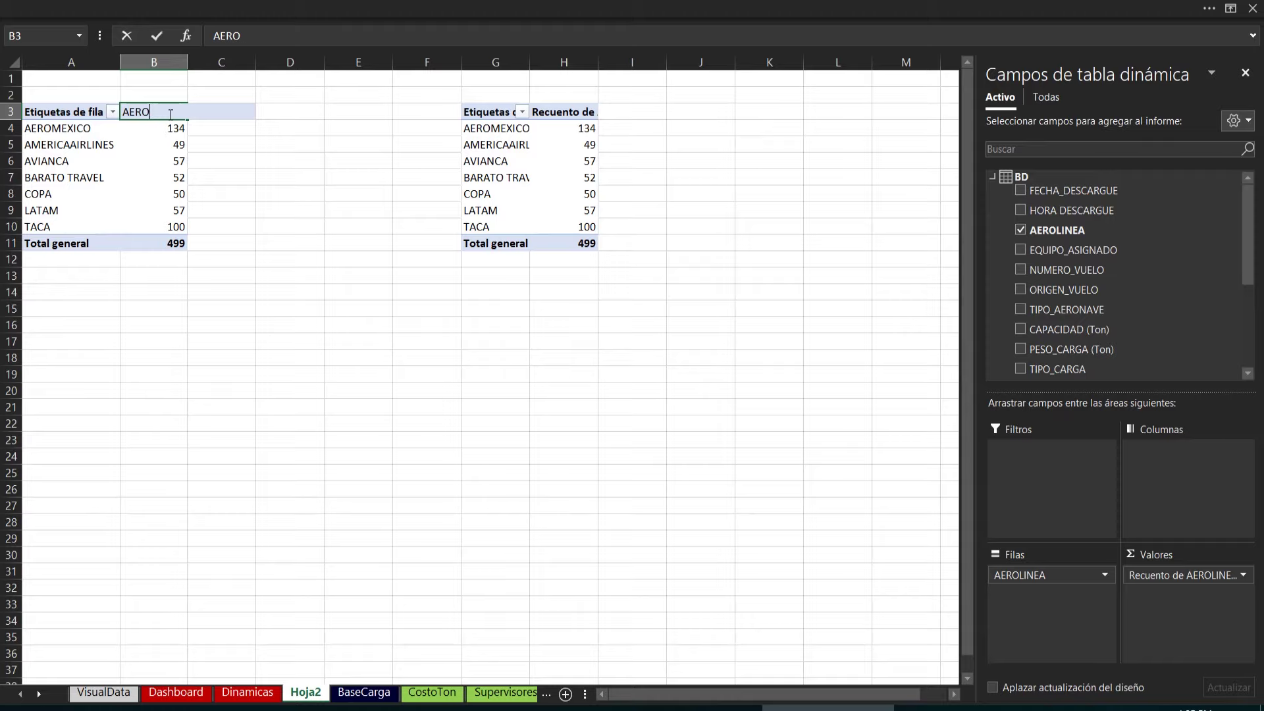
text(LINE)
text(A)
key(Return)
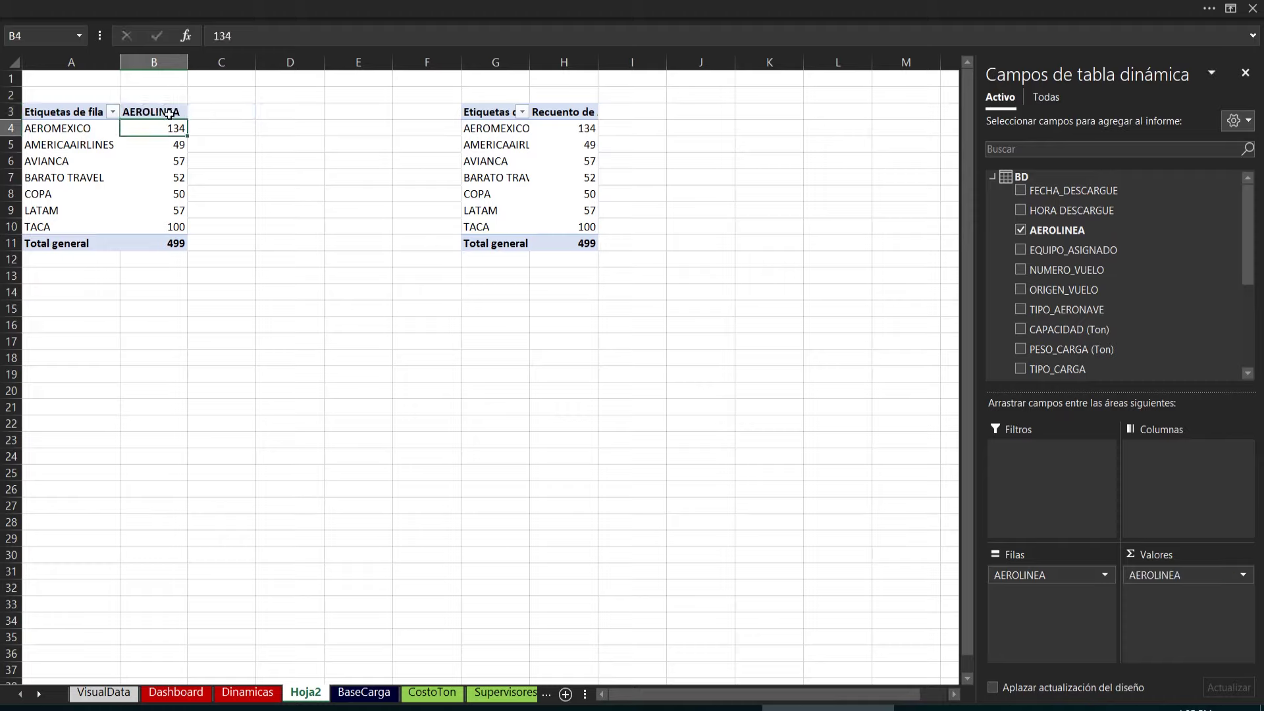
key(Down)
click(170, 114)
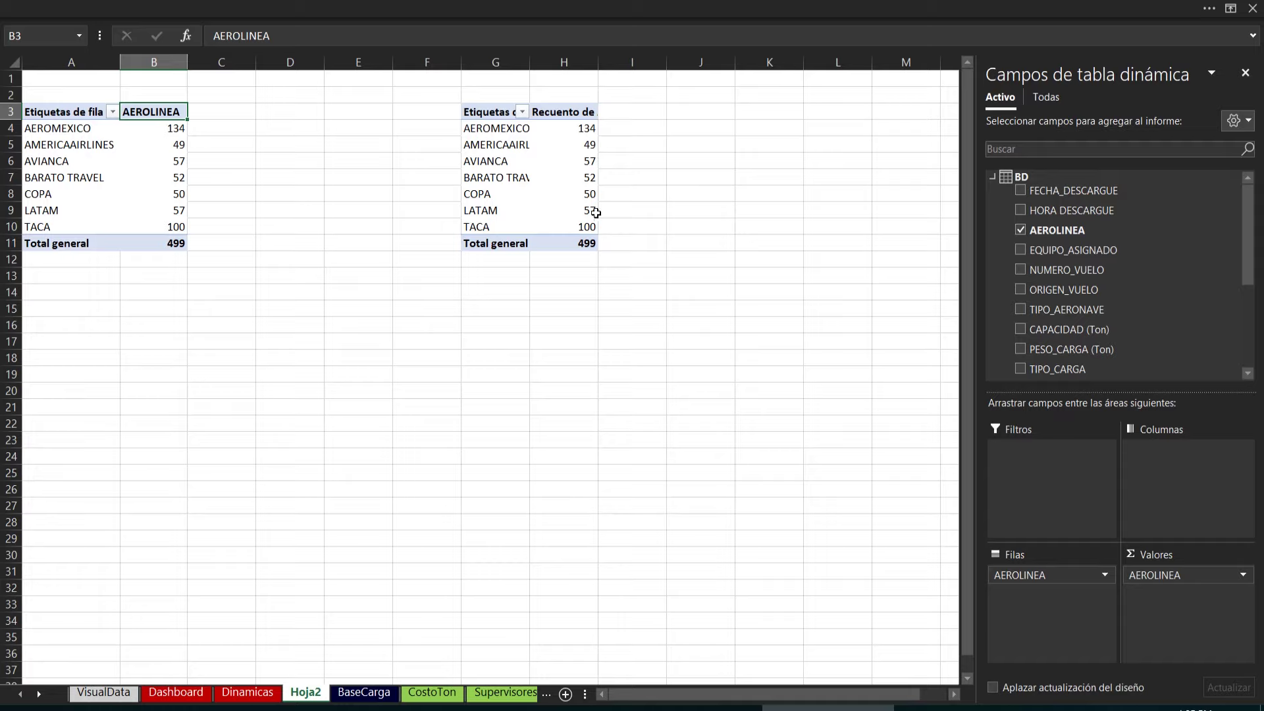
Step: Change the second pivot's rows from AEROLINEA to EQUIPO_ASIGNADO
right_click(546, 161)
click(448, 306)
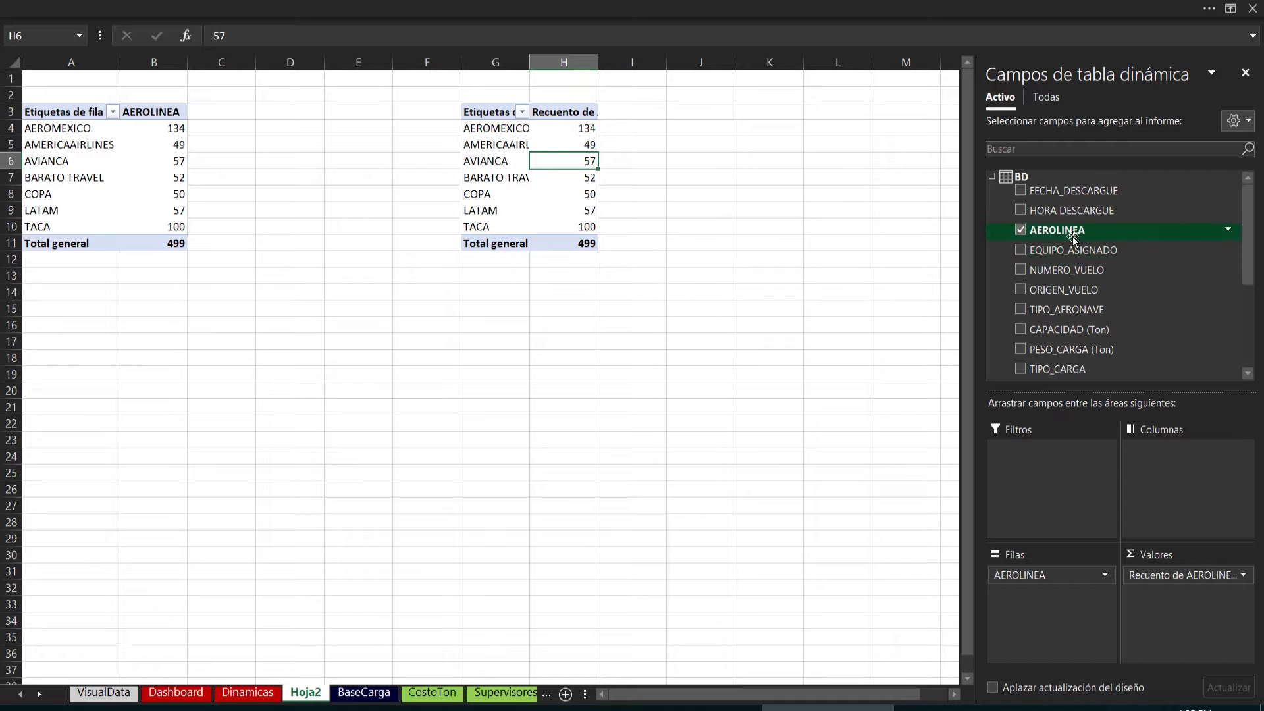
mouse_move(1057, 574)
mouse_down()
mouse_move(1045, 507)
mouse_move(768, 508)
mouse_up()
drag(1058, 250, 1058, 625)
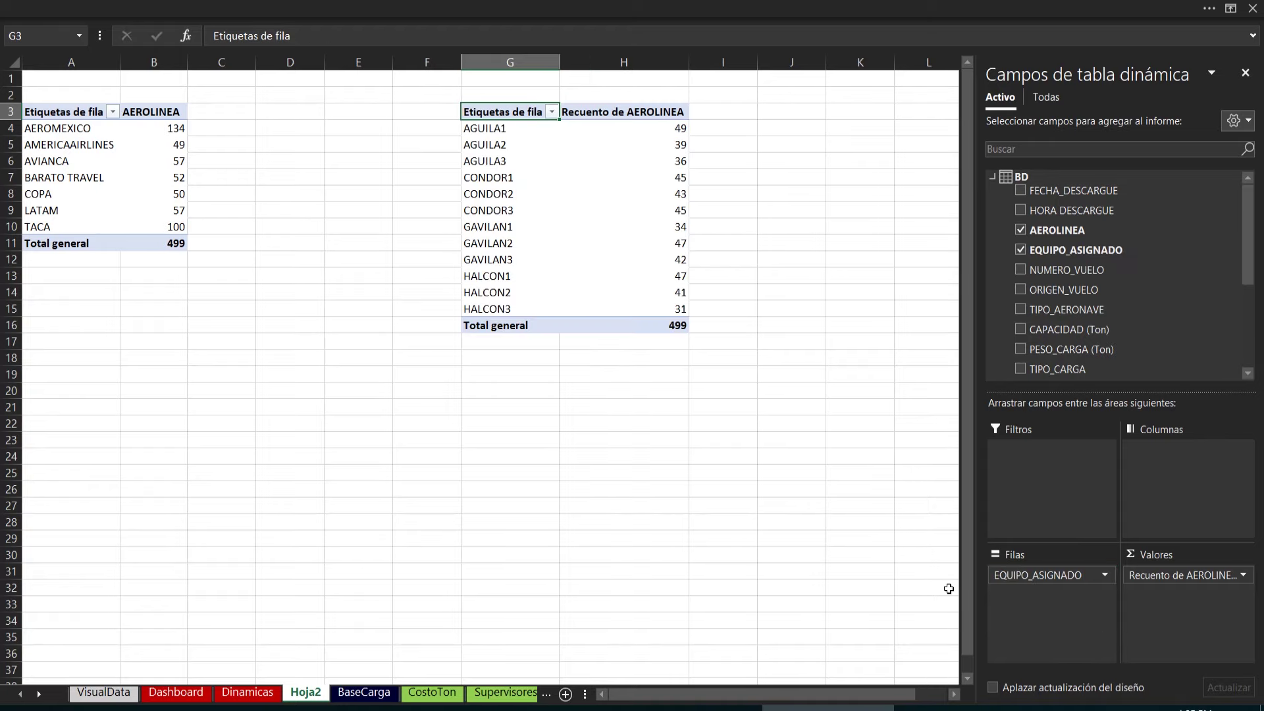
Step: Name the second pivot 'EquipoAsignado' with autofit off, then request deleting sheet Hoja2
right_click(539, 193)
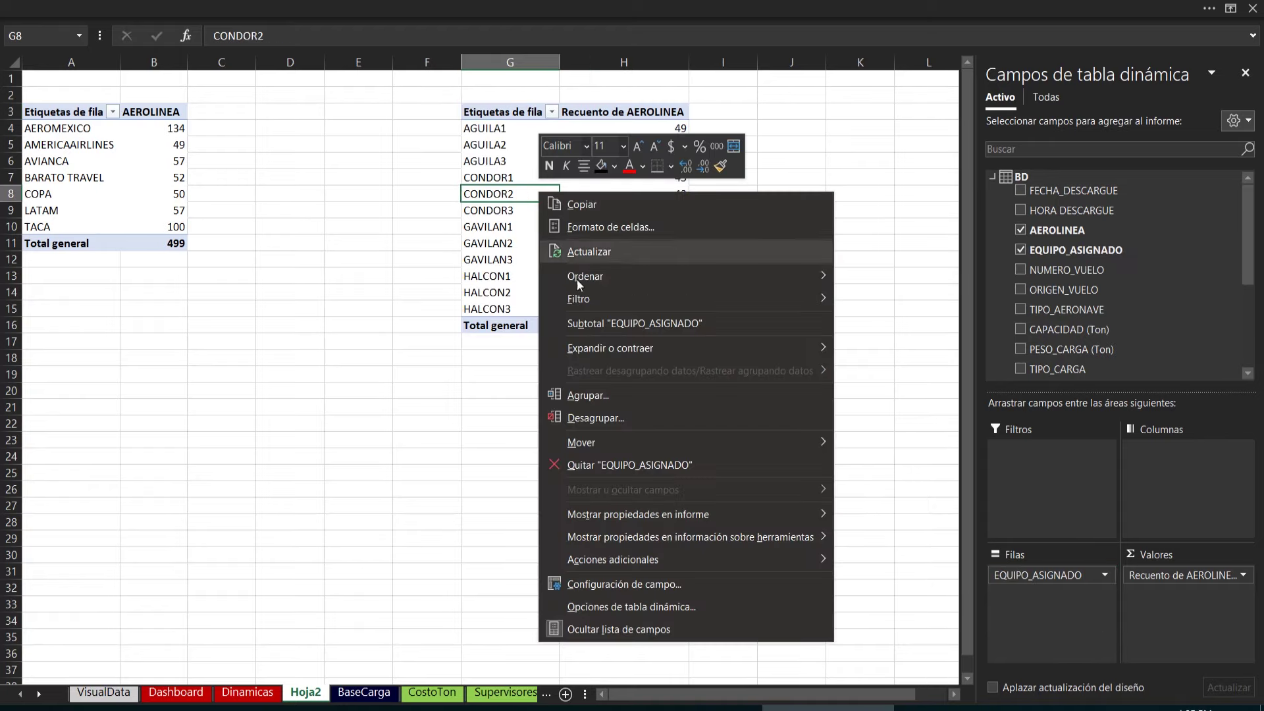
click(614, 608)
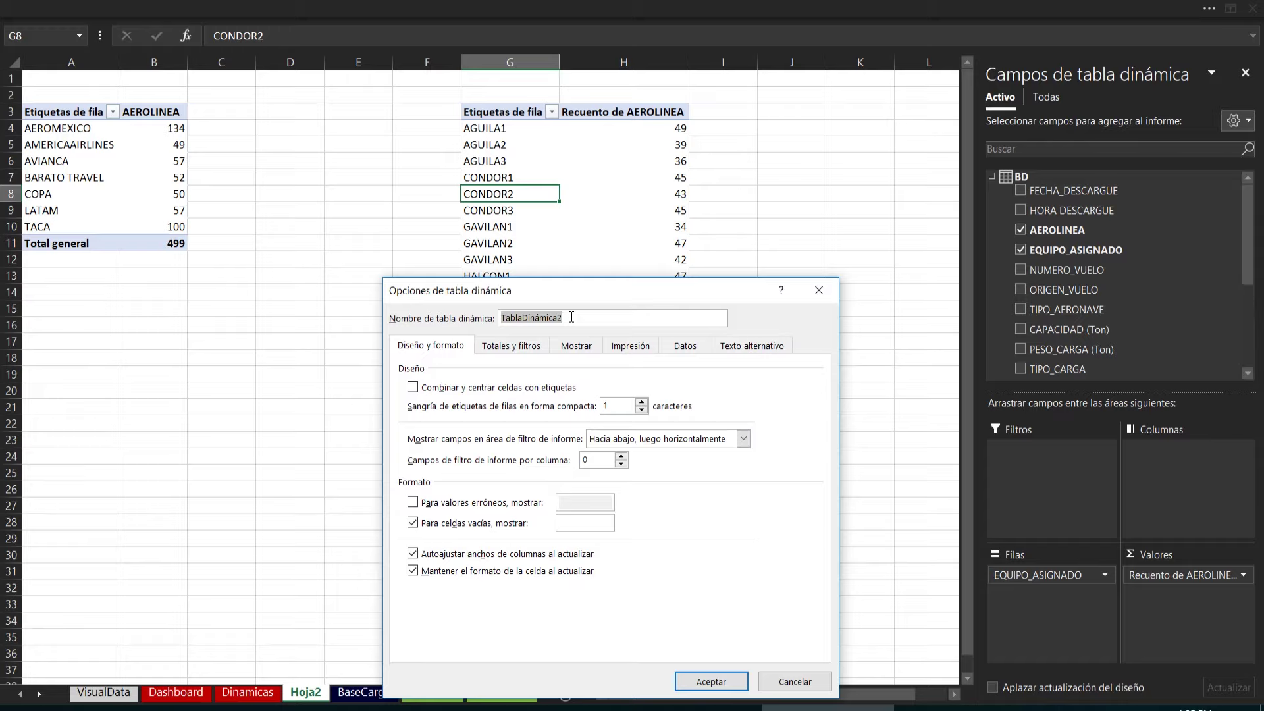
text(Equ)
text(ipoAsign)
text(ado)
click(511, 558)
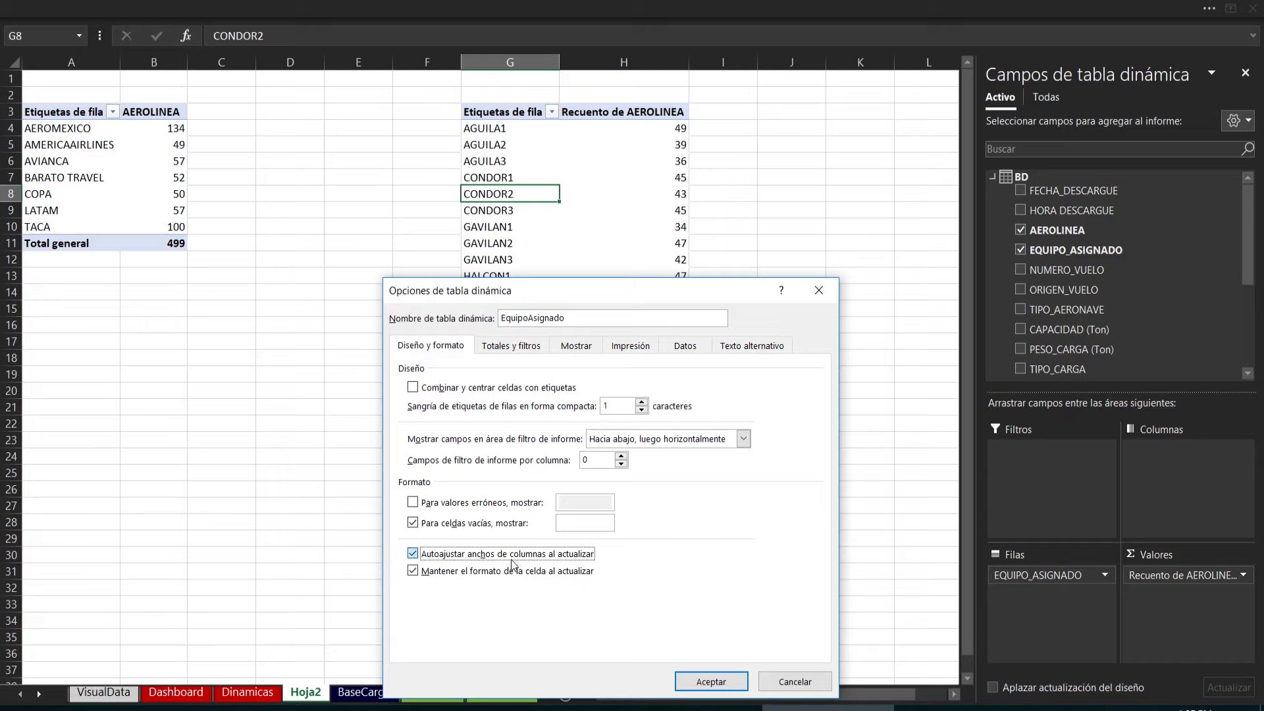
click(722, 683)
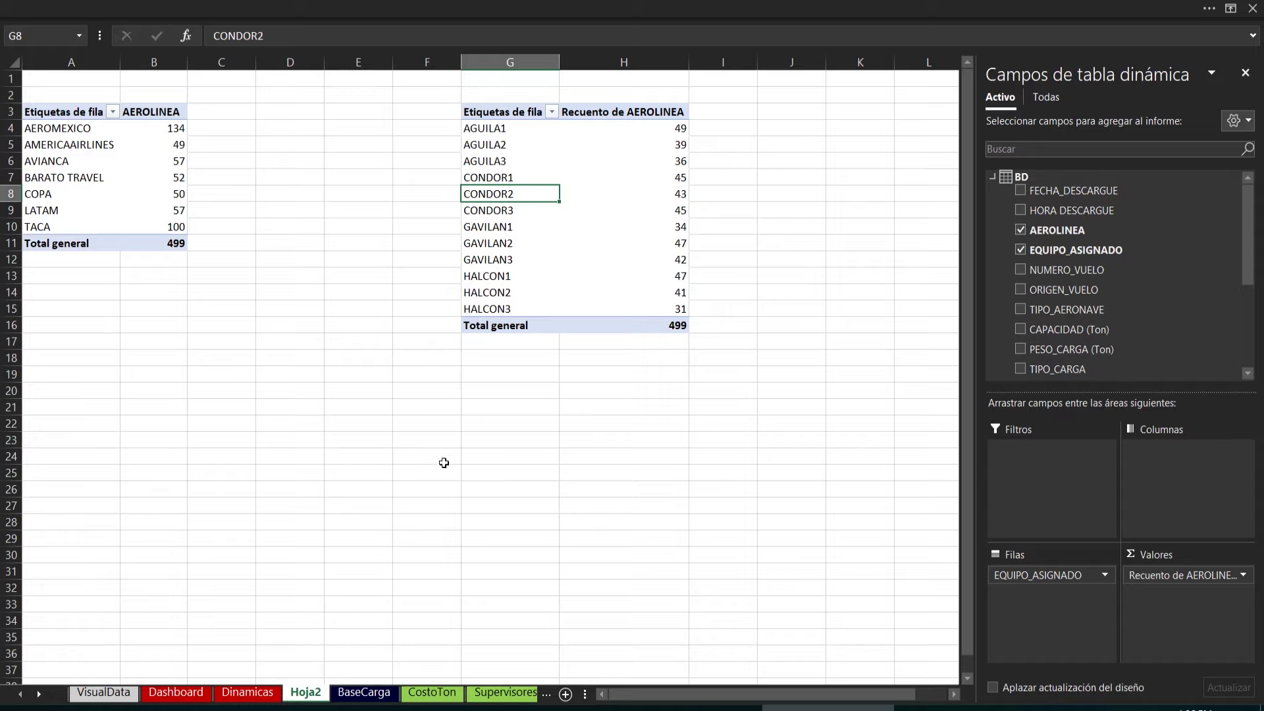
right_click(312, 693)
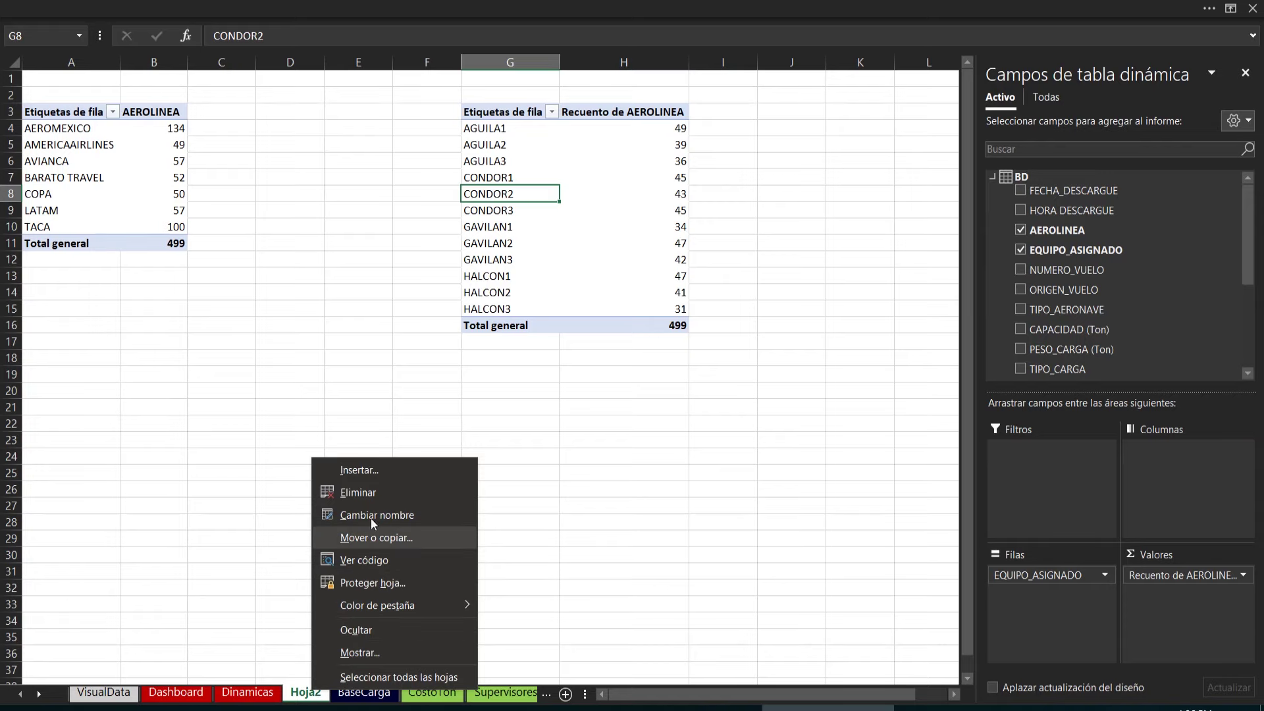
click(381, 495)
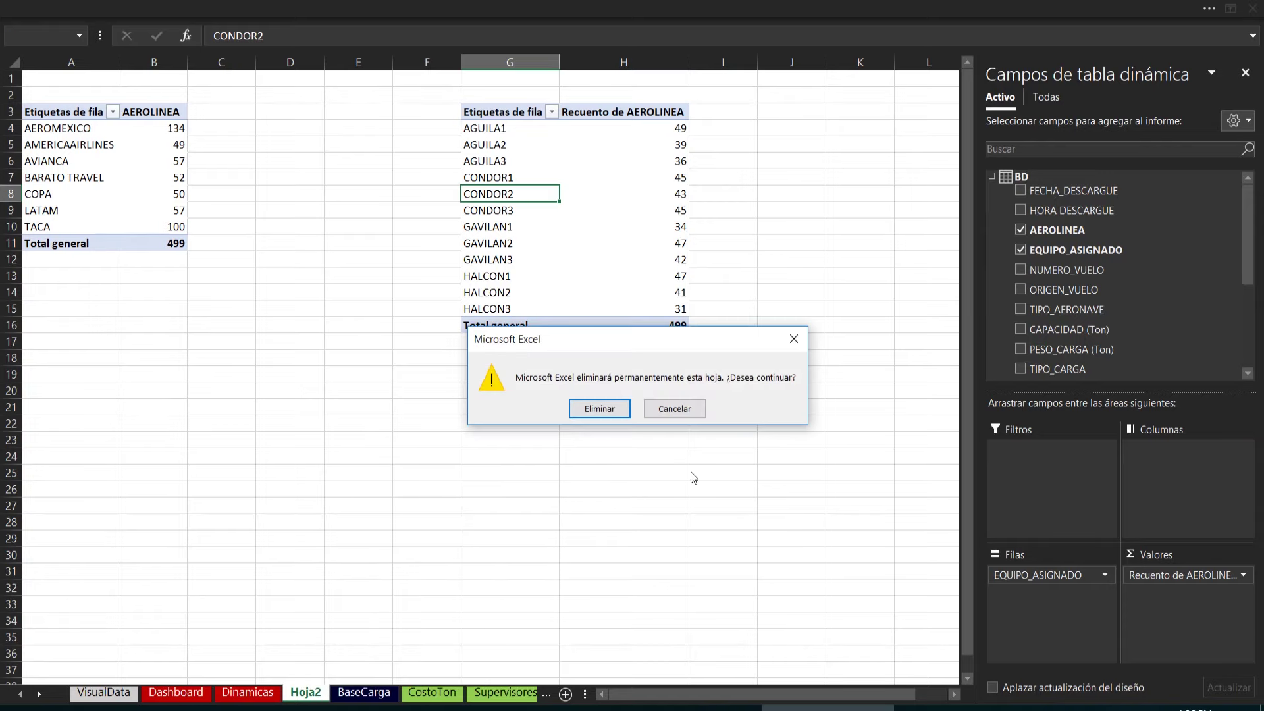
Step: Confirm deleting Hoja2, close the field list on Dinamicas, and go to the Dashboard sheet
click(598, 402)
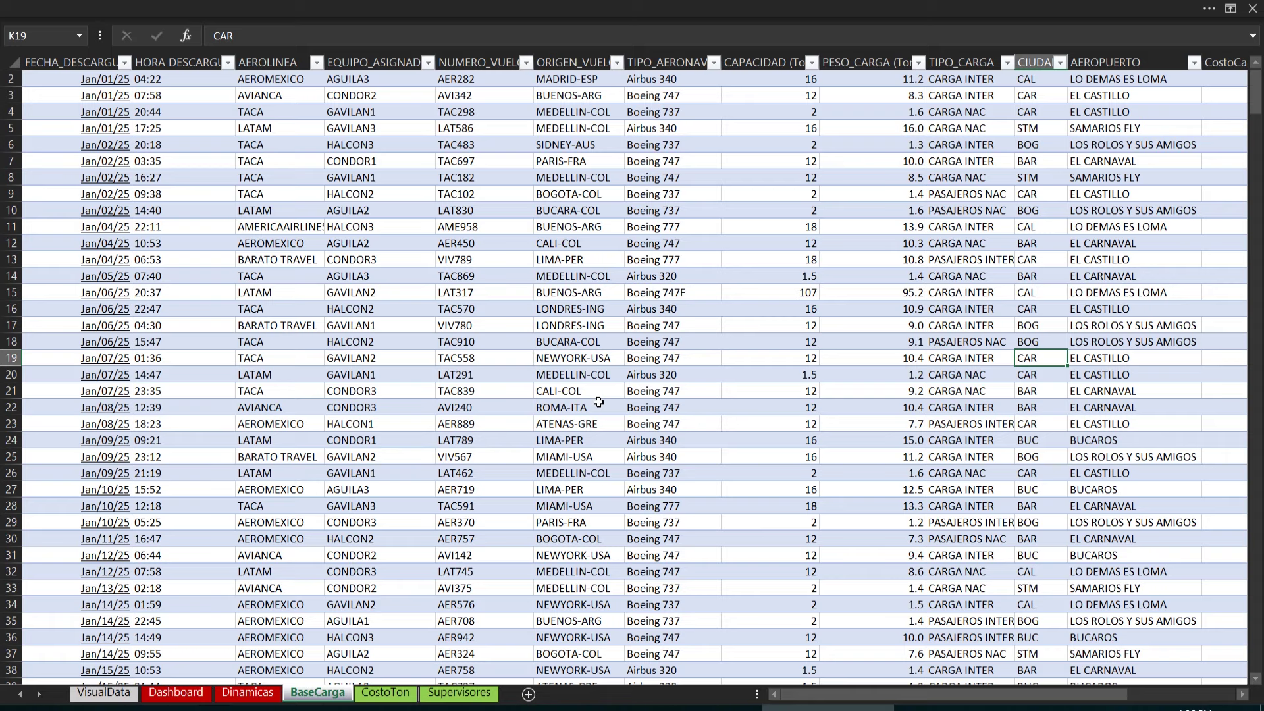
click(241, 695)
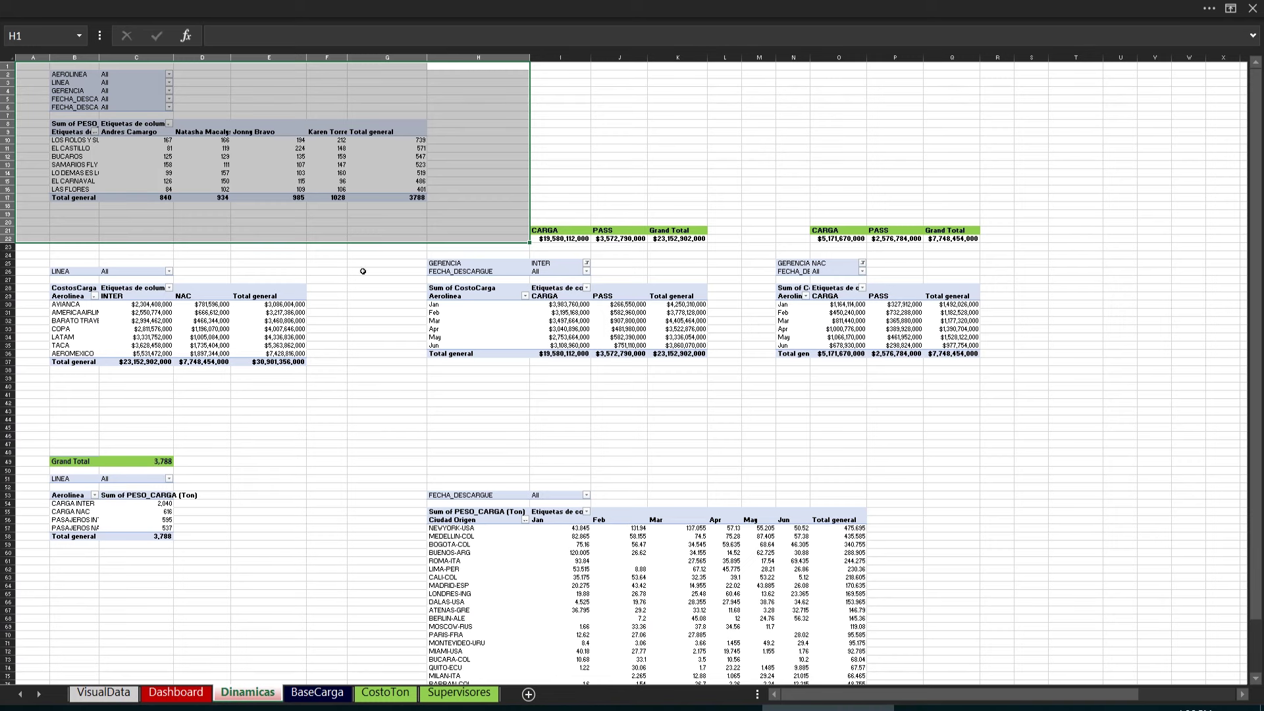
click(476, 98)
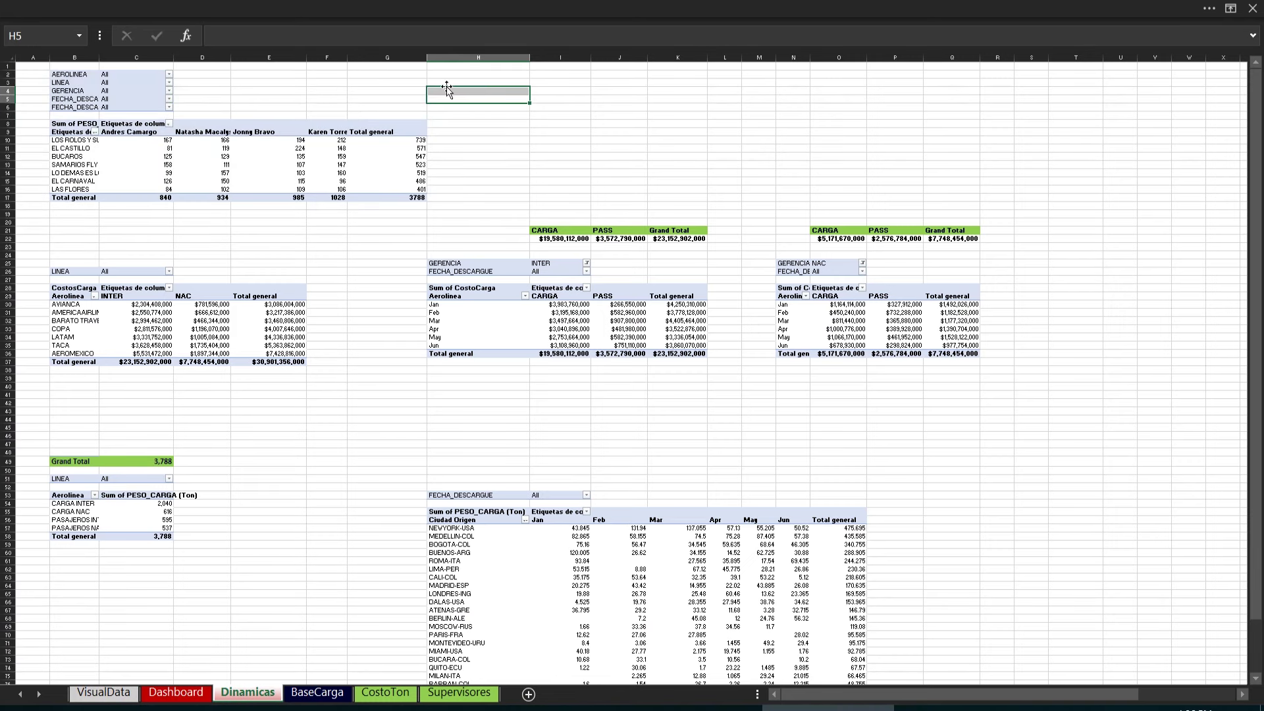
drag(447, 66, 3, 221)
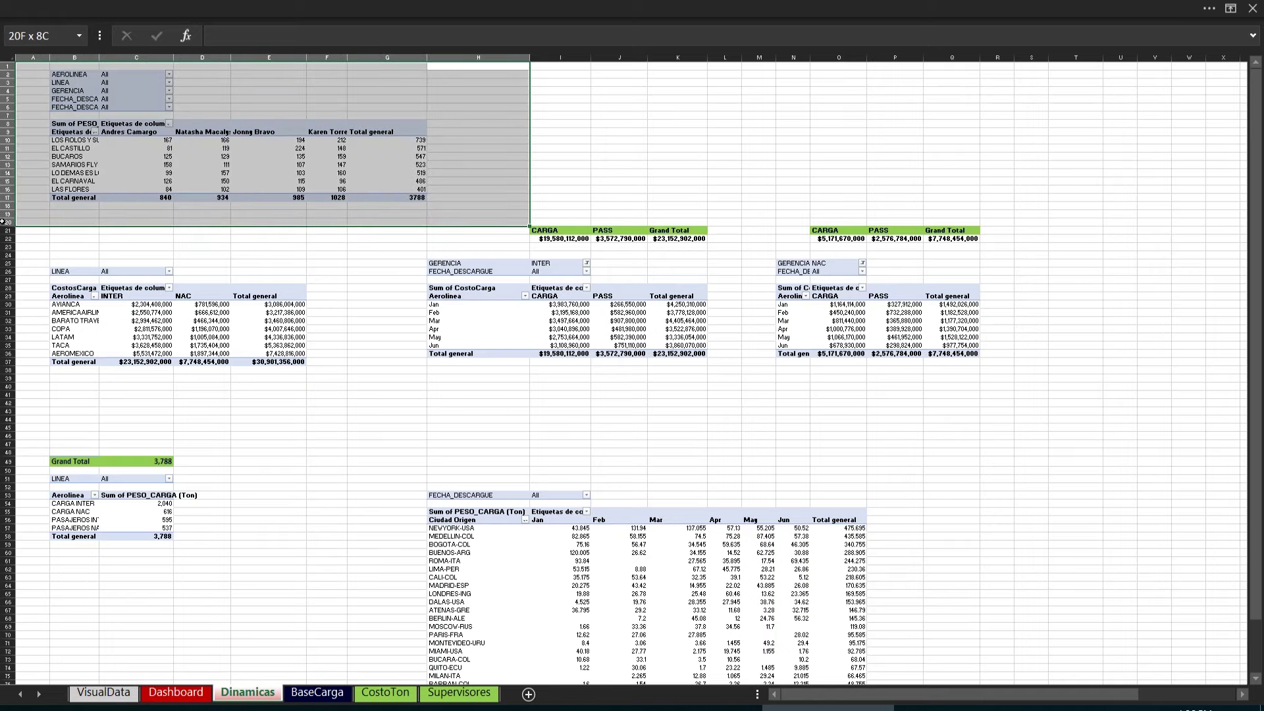
click(135, 163)
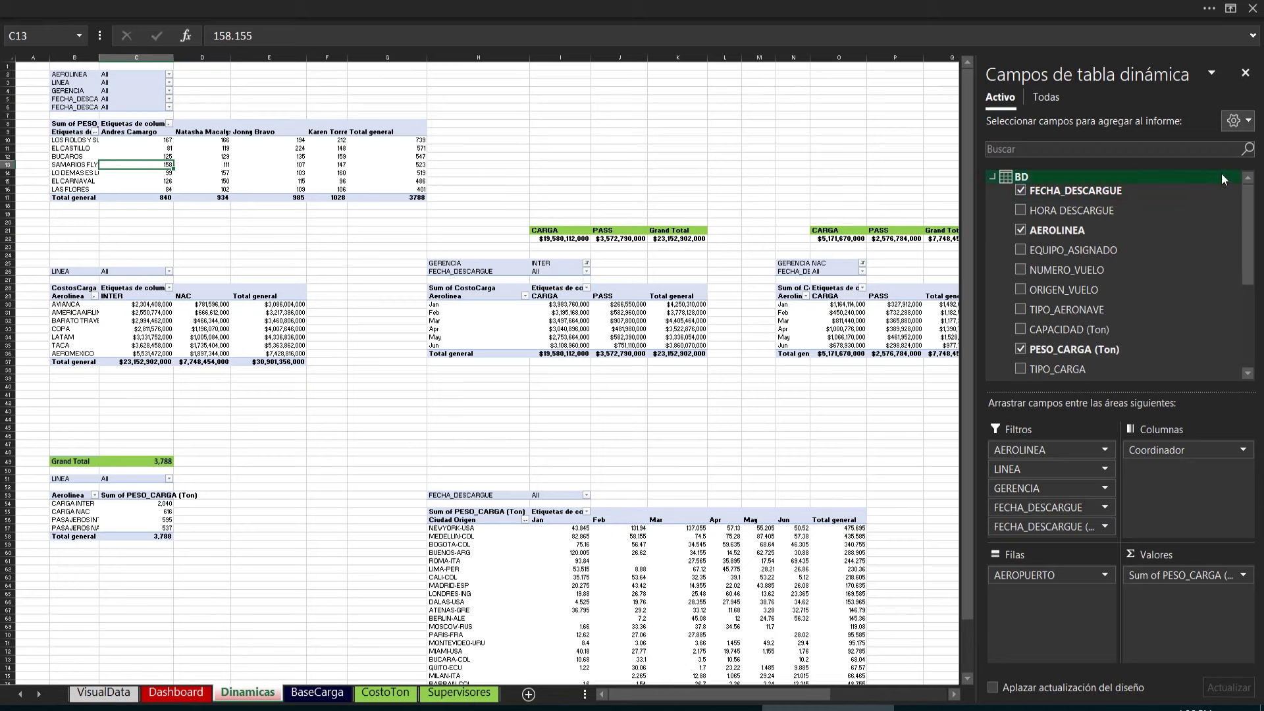
click(1245, 73)
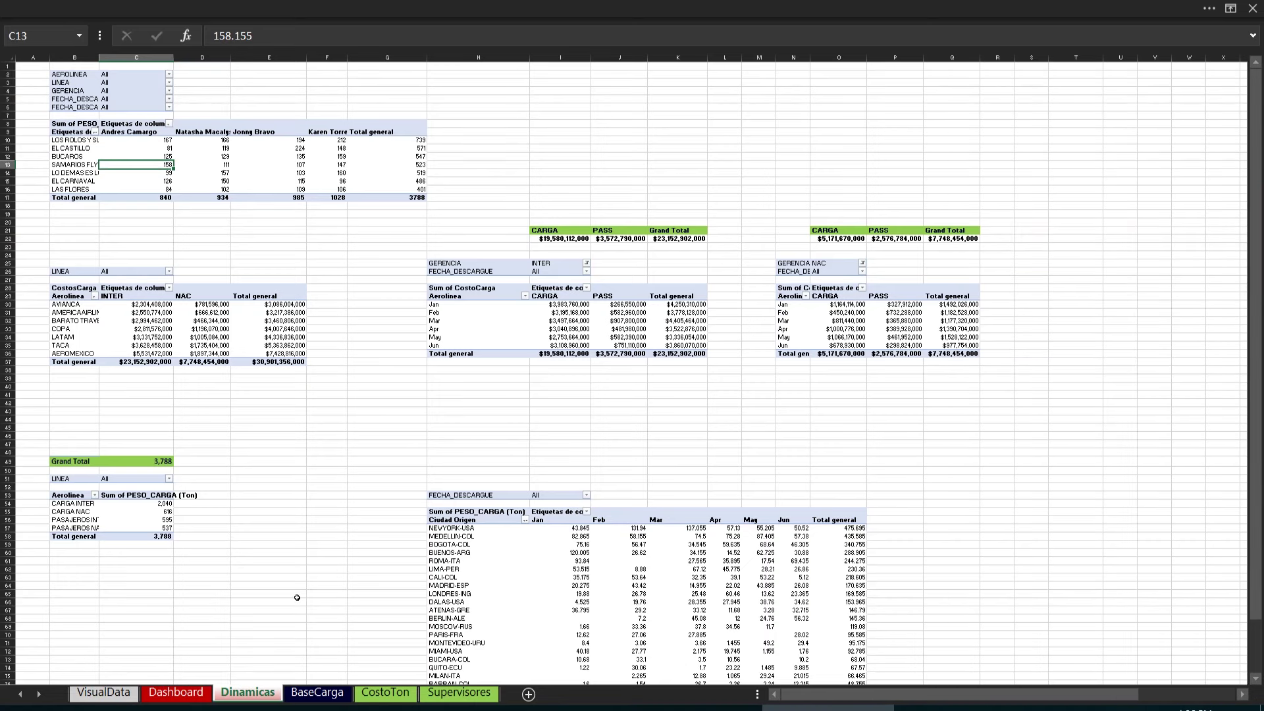
click(193, 690)
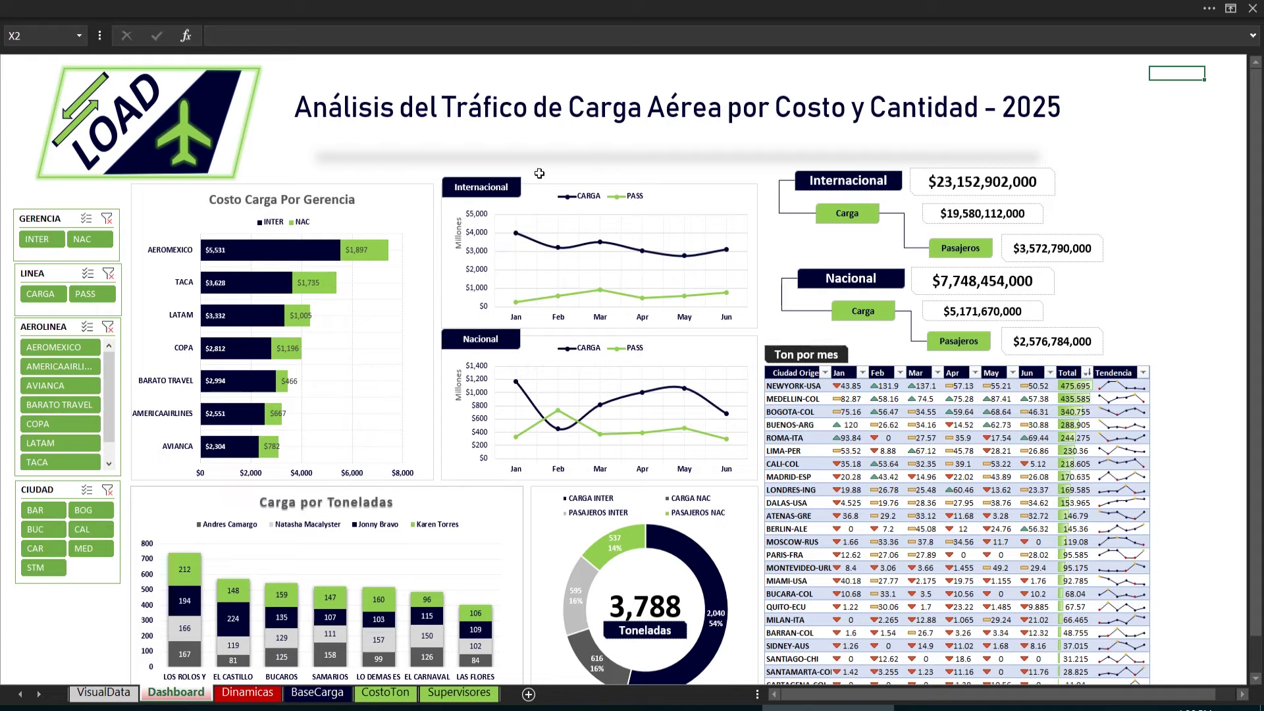
Step: Move the dashboard title box slightly lower
click(660, 105)
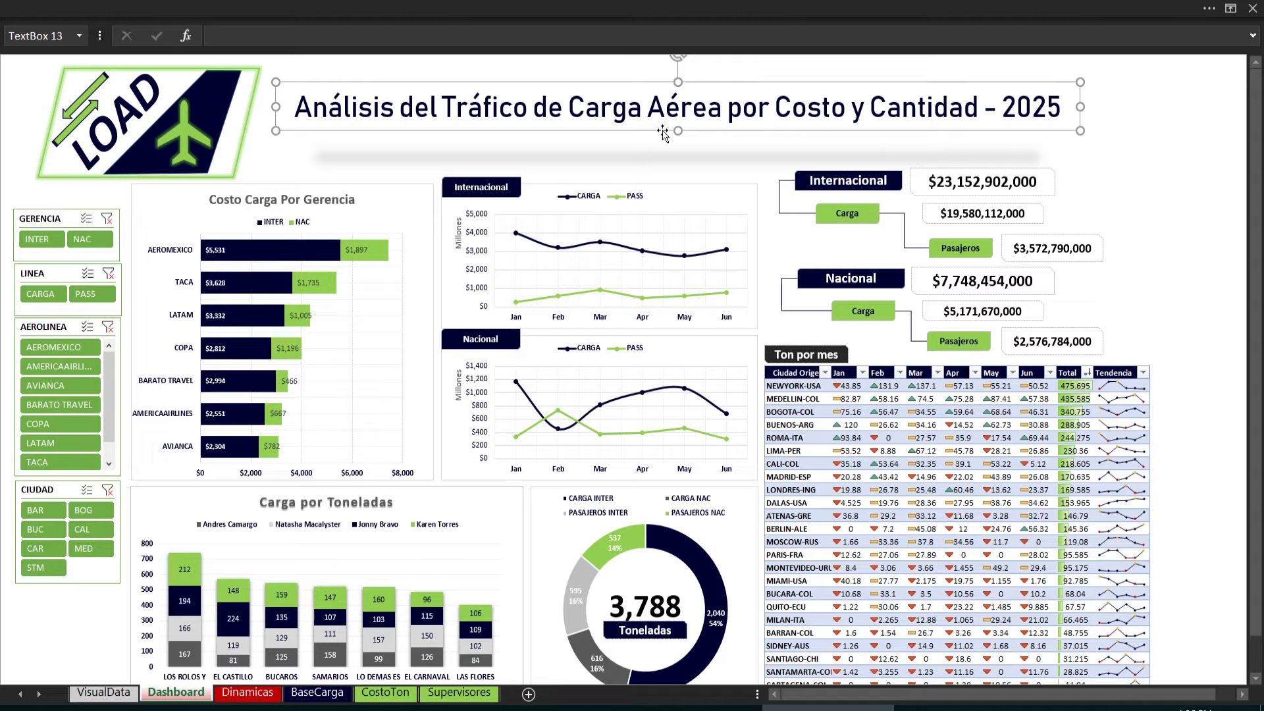
drag(663, 131, 656, 168)
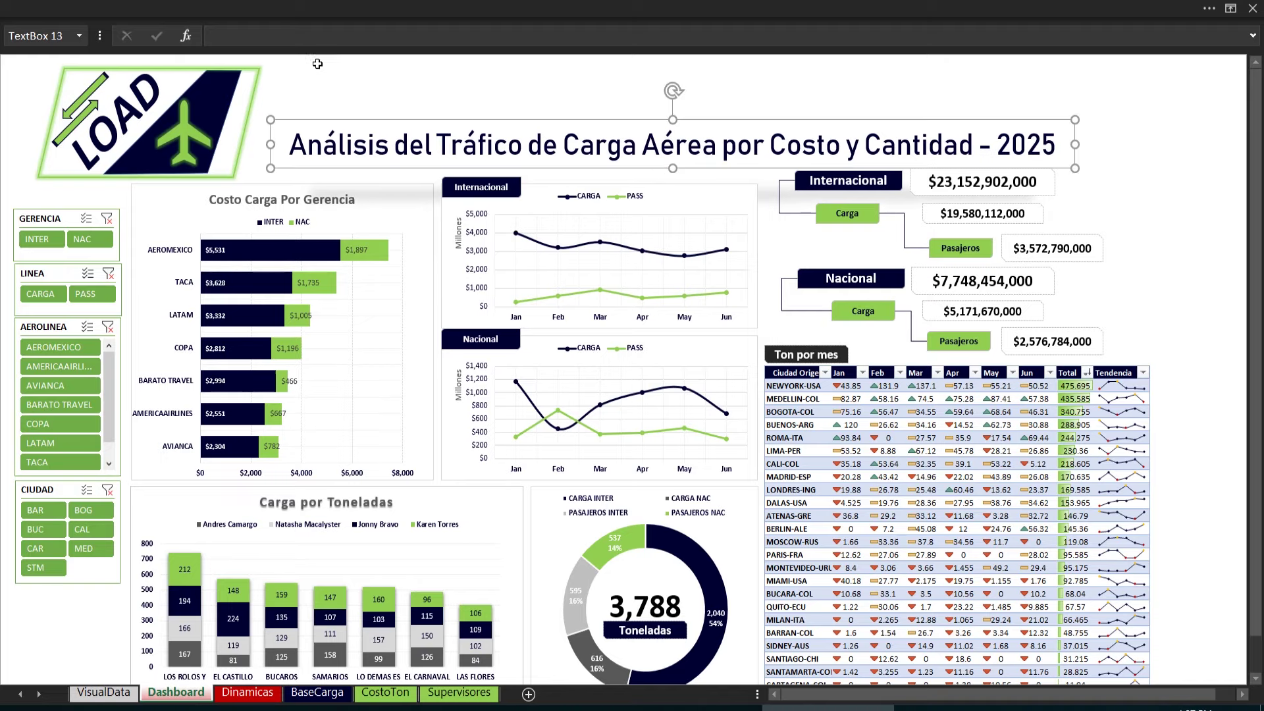
click(337, 85)
Step: Turn on the Dashboard sheet's gridlines and row and column headings
click(439, 18)
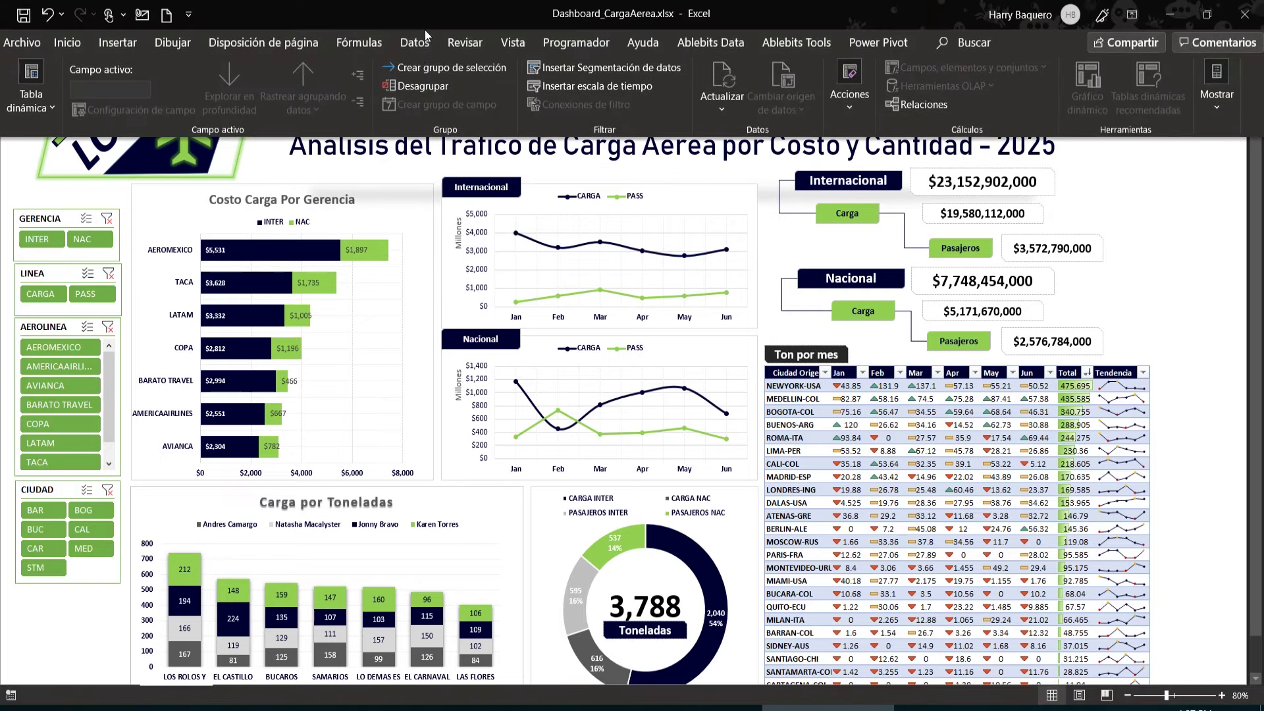
click(512, 43)
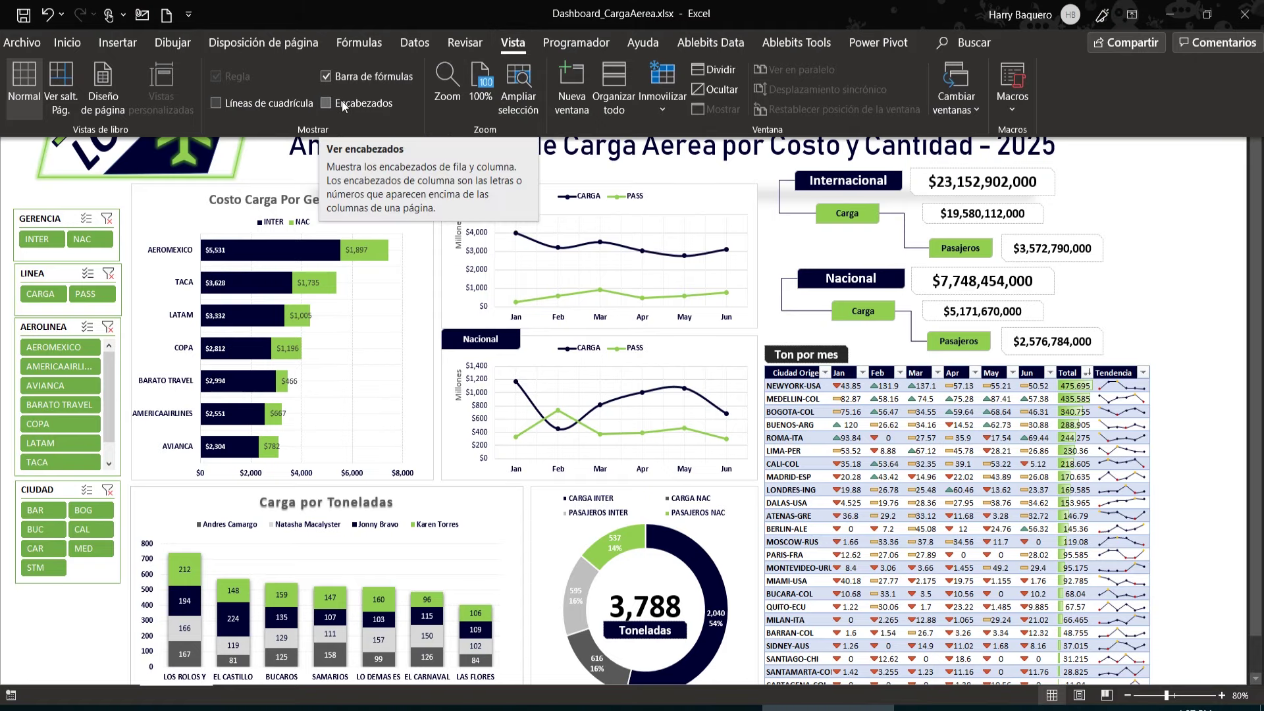
click(296, 103)
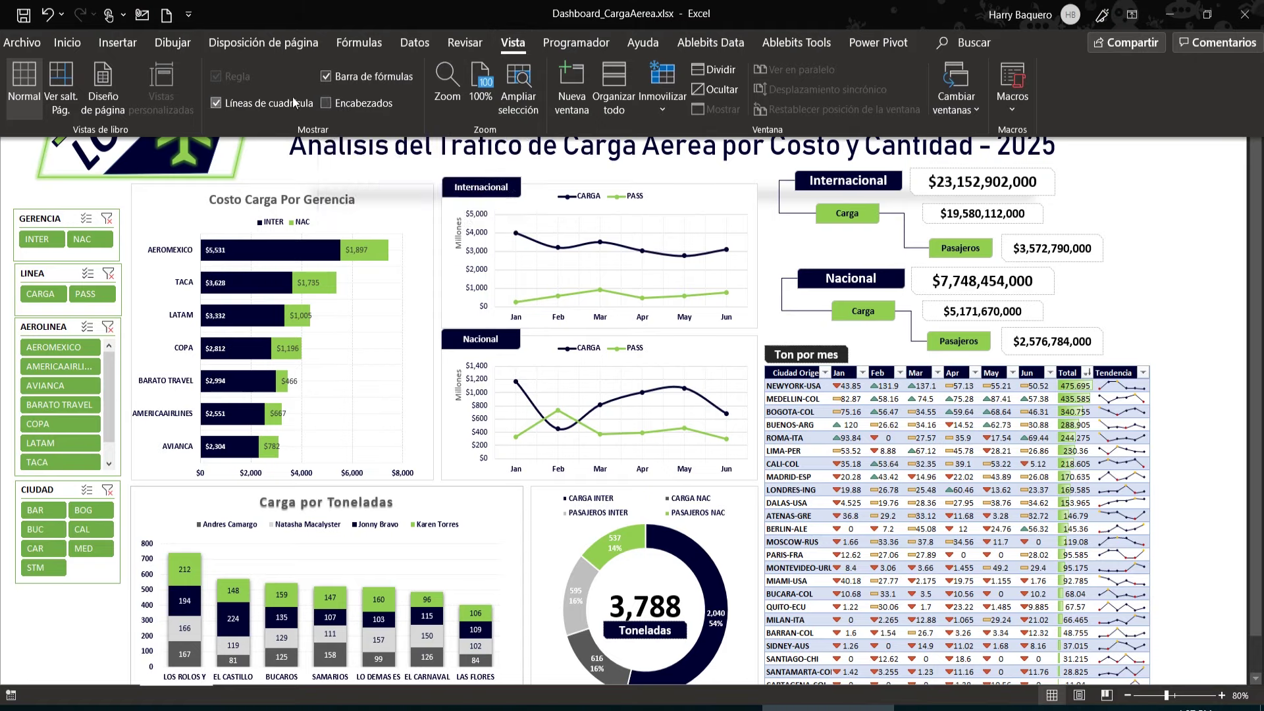
click(341, 102)
key(ctrl+shift+F1)
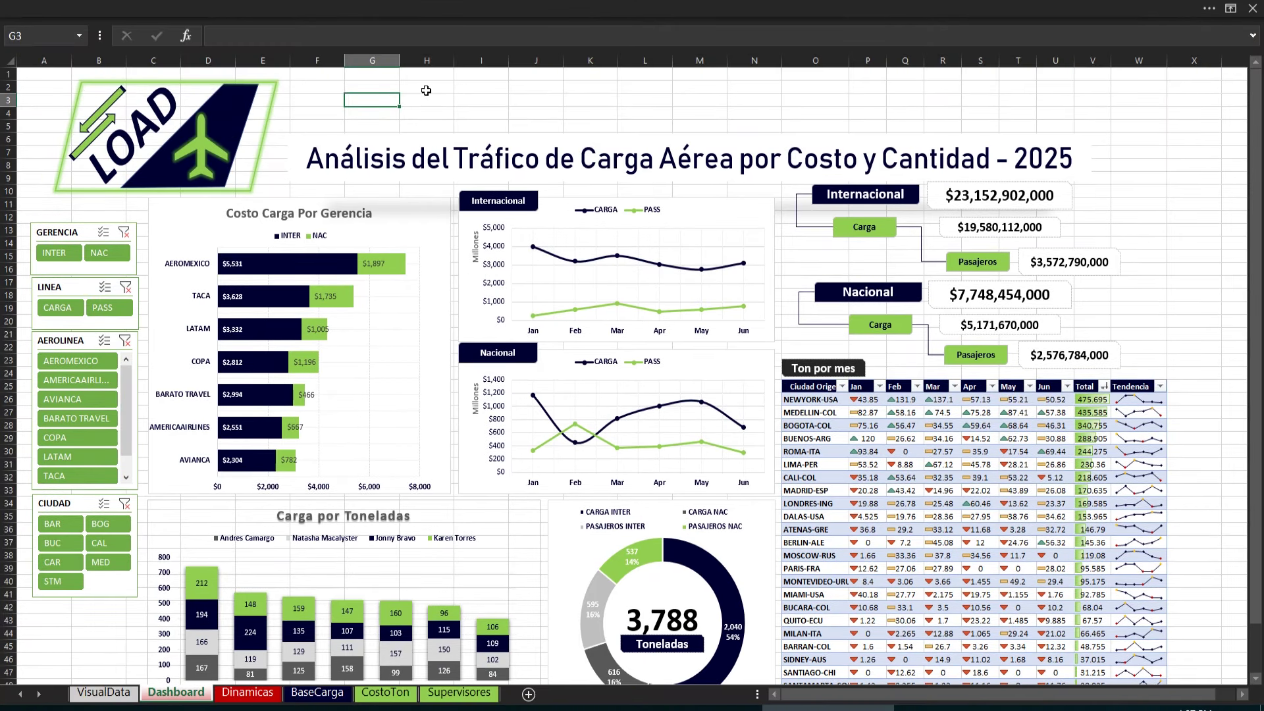
Step: Merge and centre G3:U4 with 'Analisis de Trafico de Carga aerea' and keep the ribbon always shown
mouse_move(385, 100)
mouse_down()
mouse_move(771, 89)
mouse_move(1060, 114)
mouse_up()
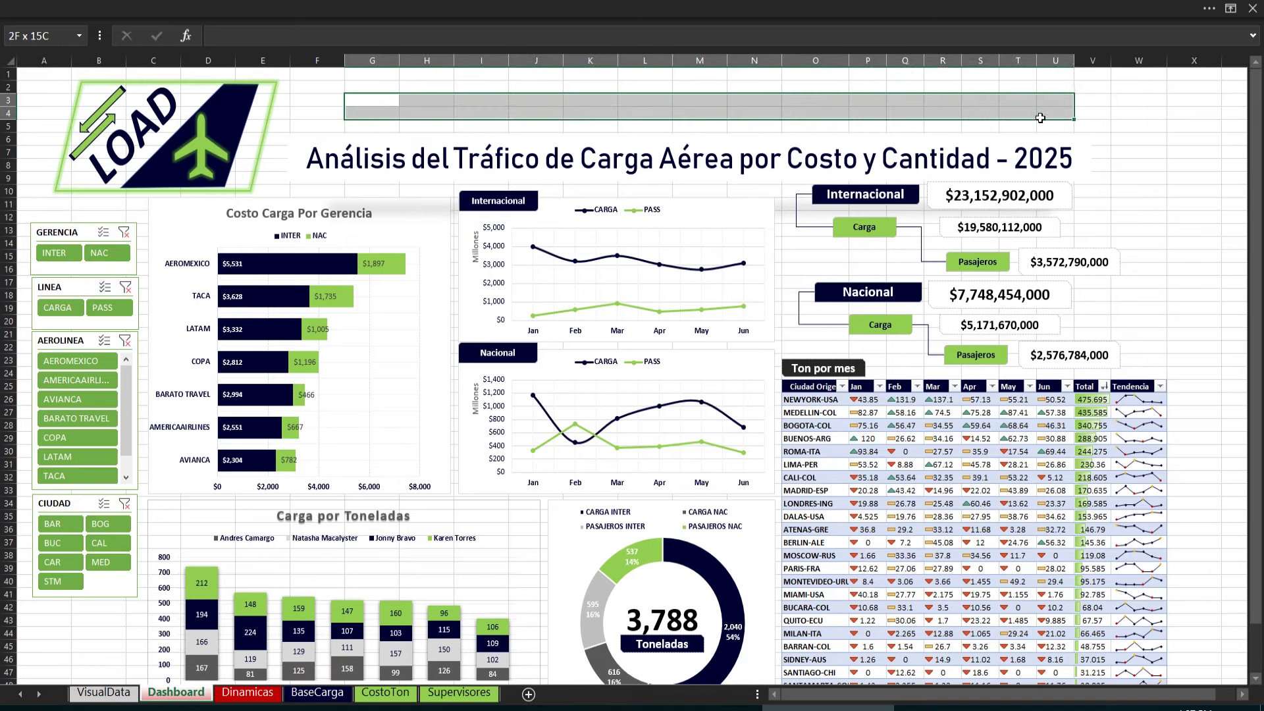
click(673, 7)
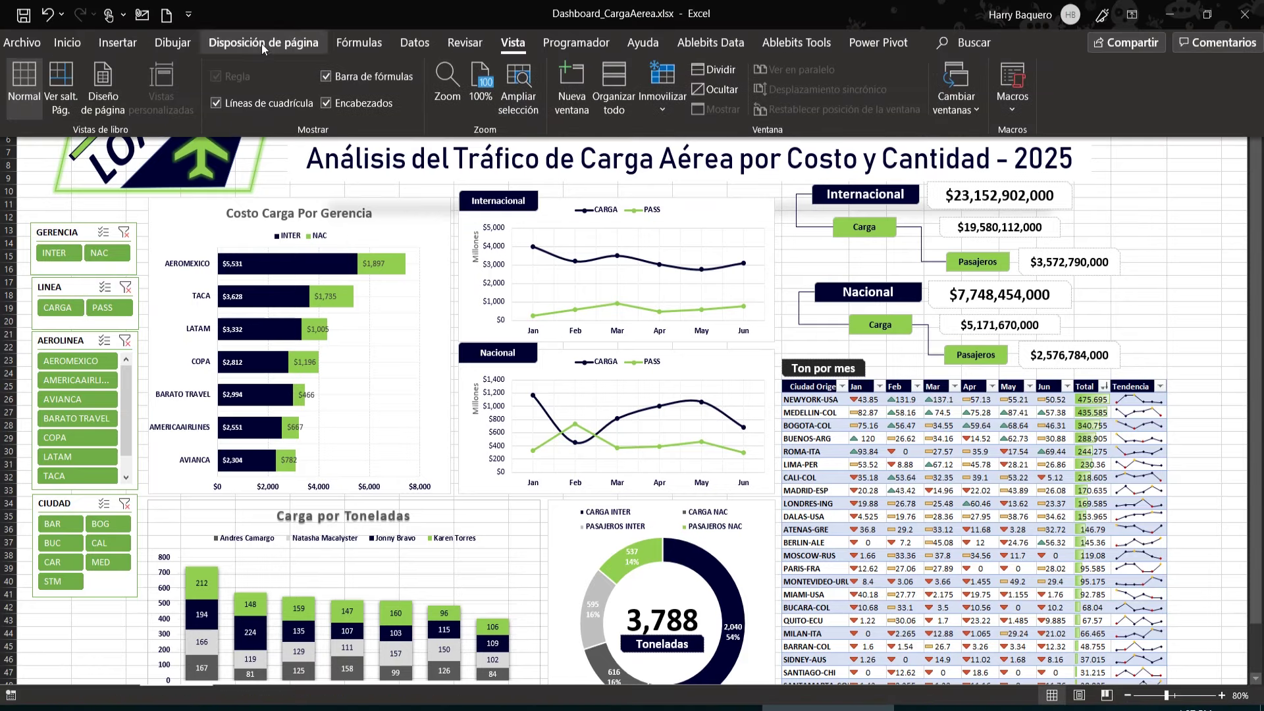
click(69, 43)
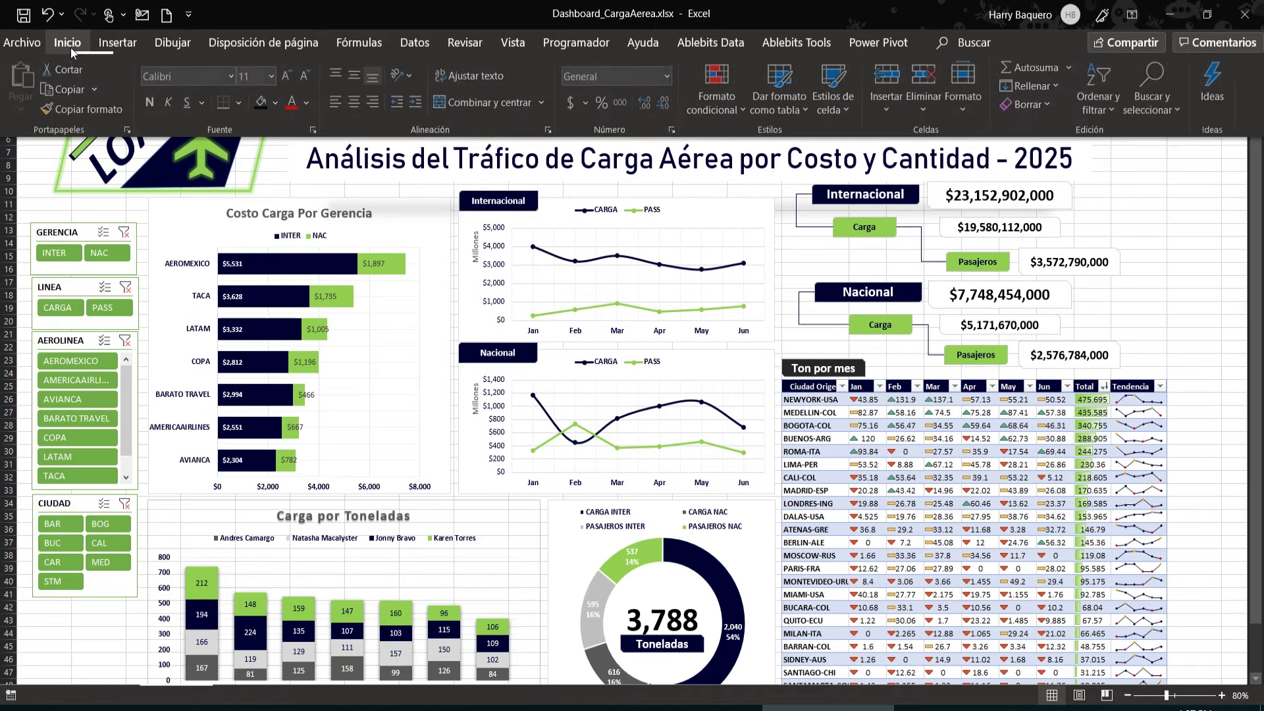
click(511, 104)
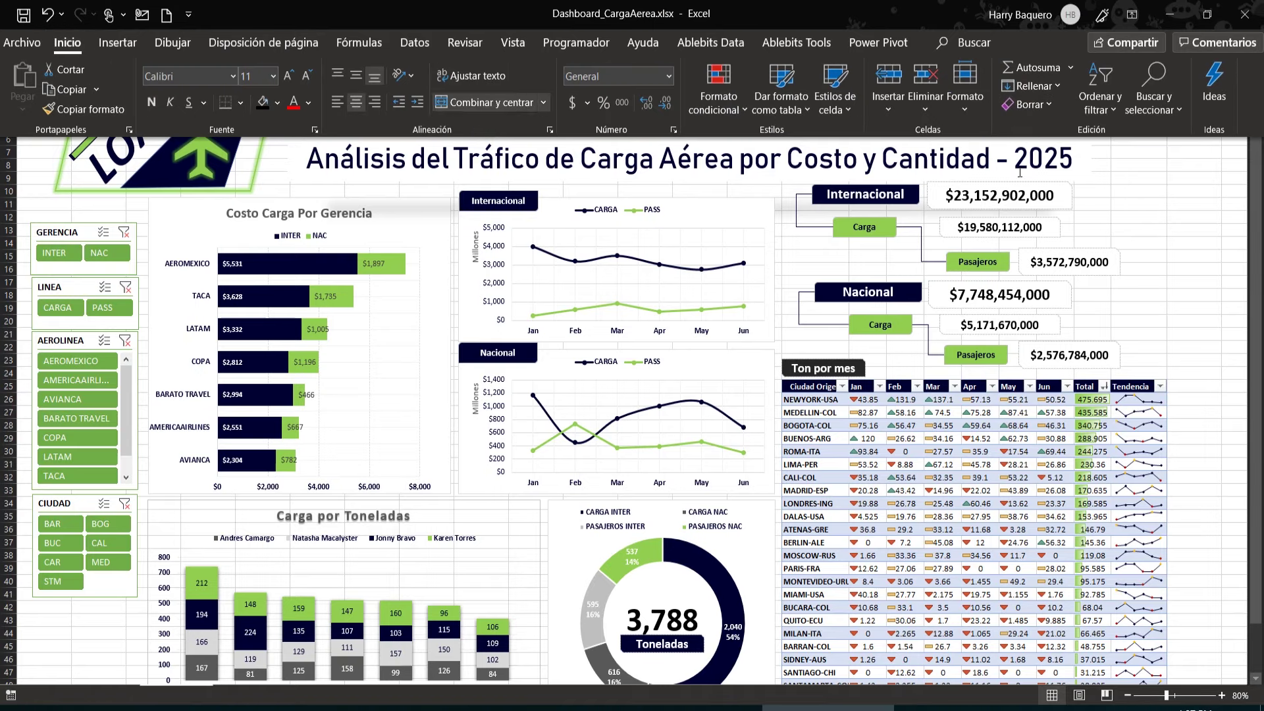
click(1144, 152)
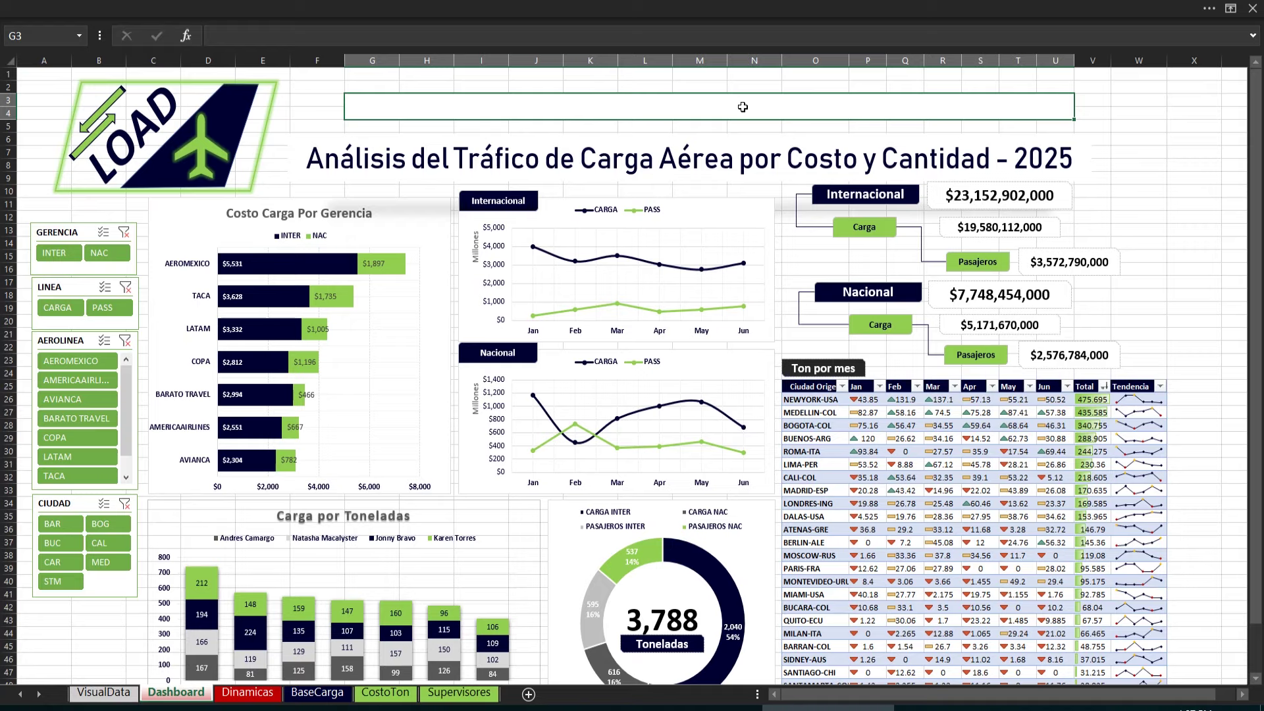
text(A)
text(na)
text(lisis)
text( de )
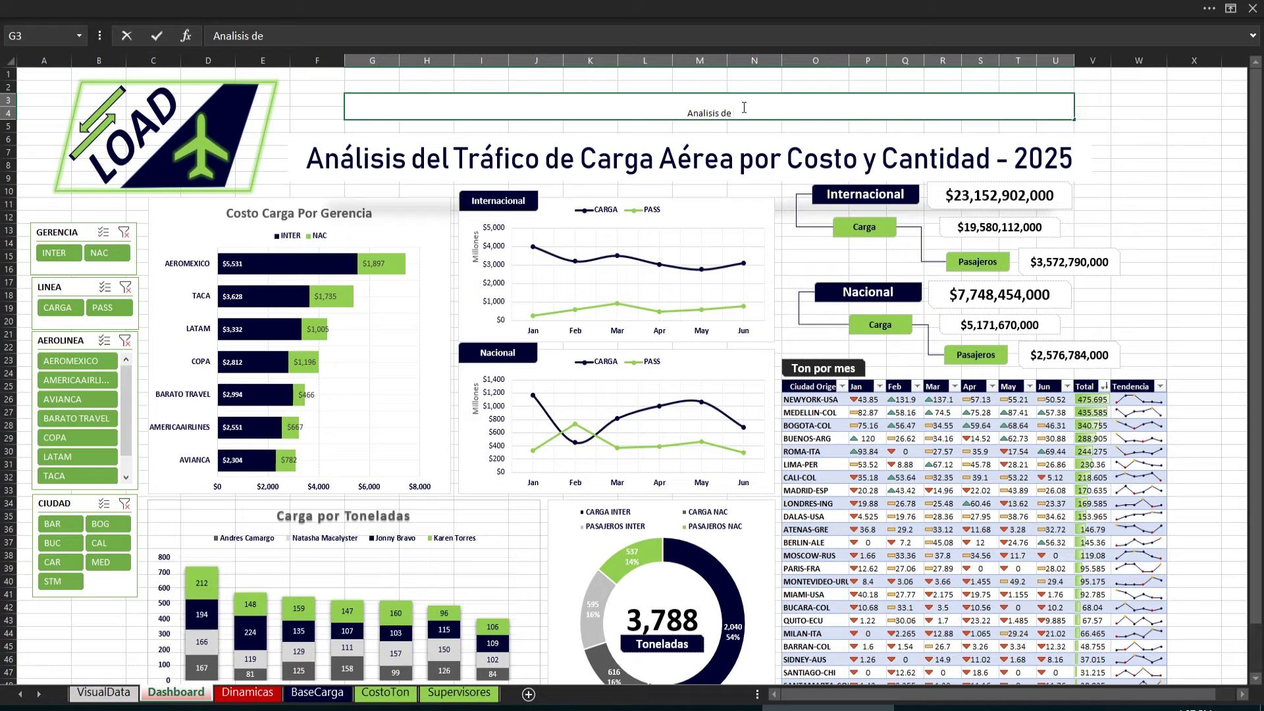
text(Tra)
text(fico de )
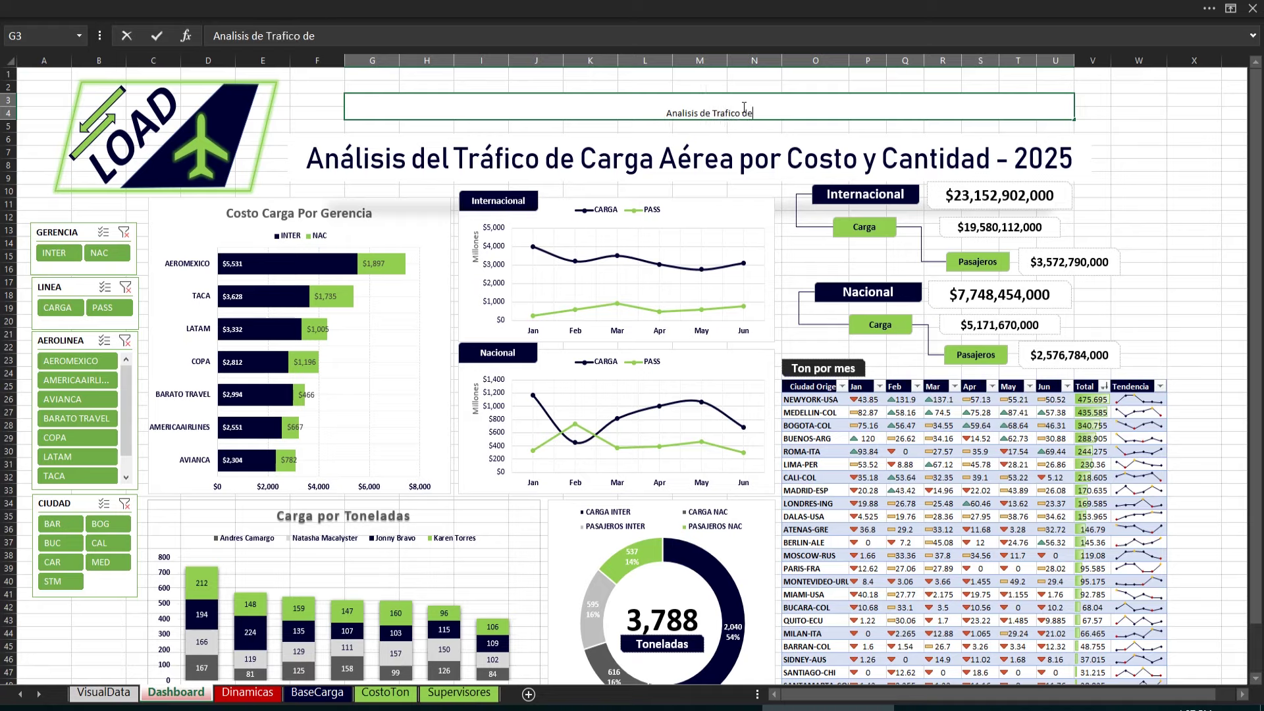
text(Carga aerea)
key(ctrl+Return)
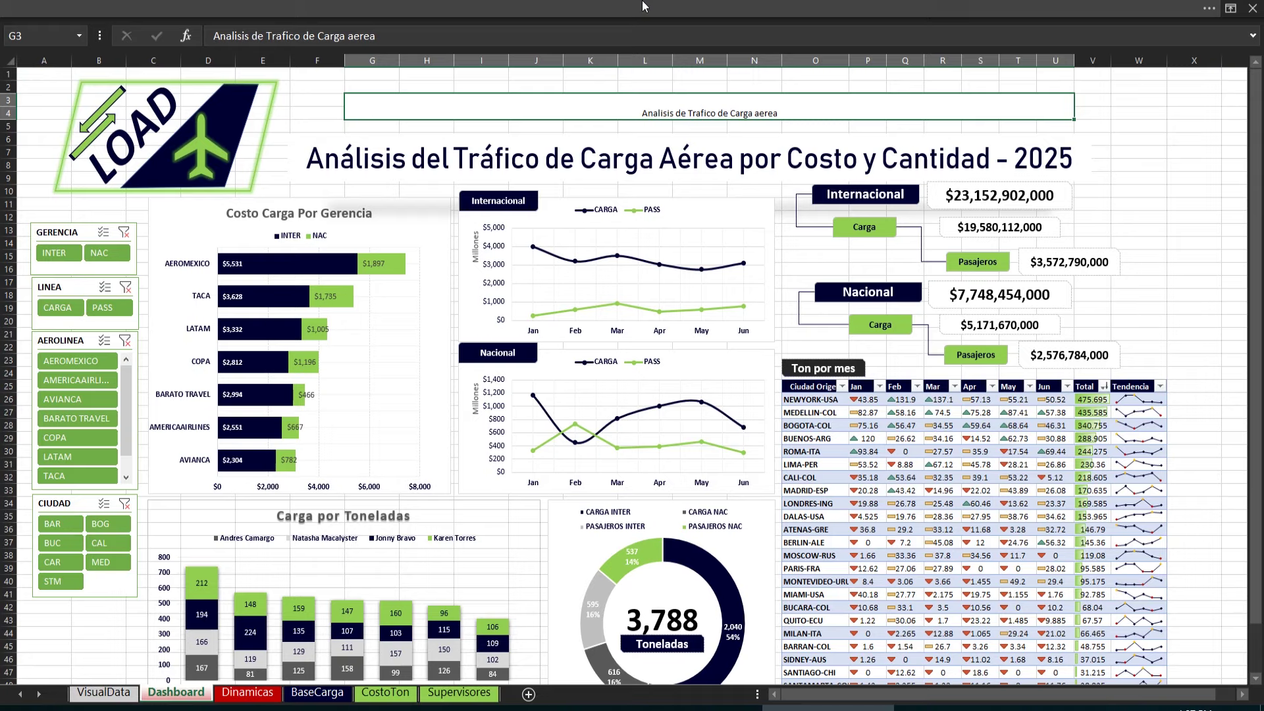
click(1231, 9)
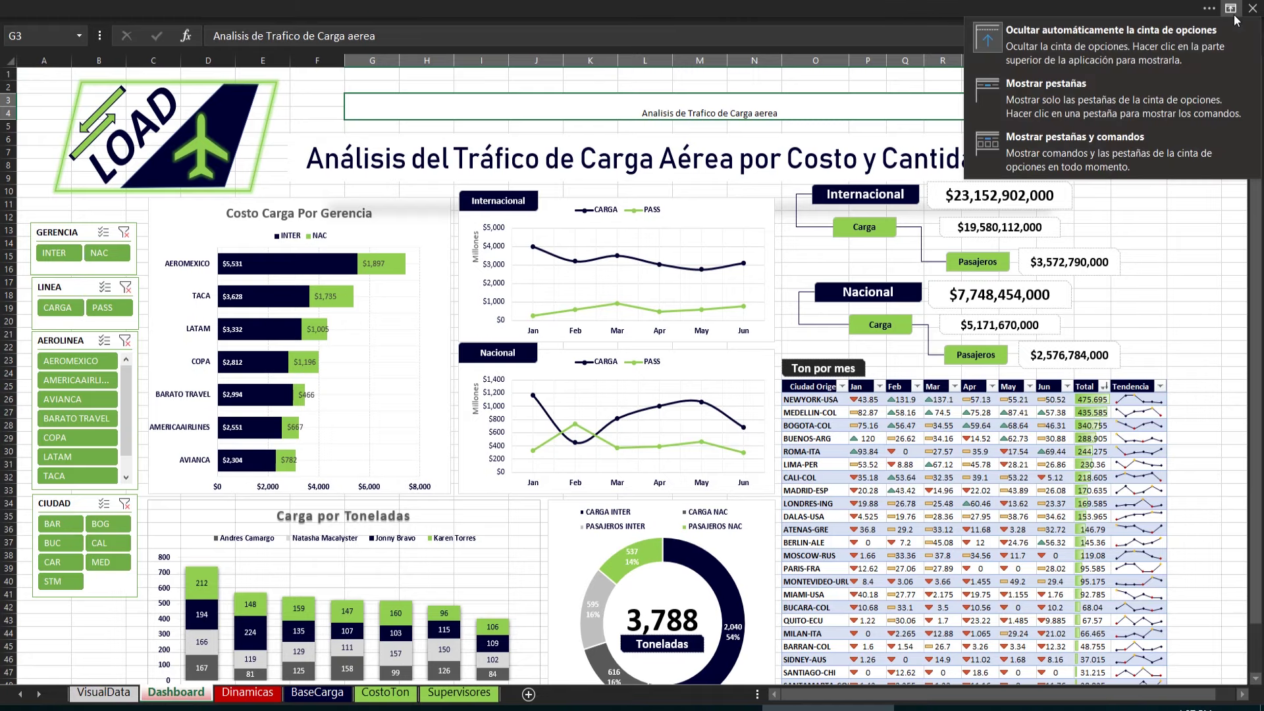
click(1177, 135)
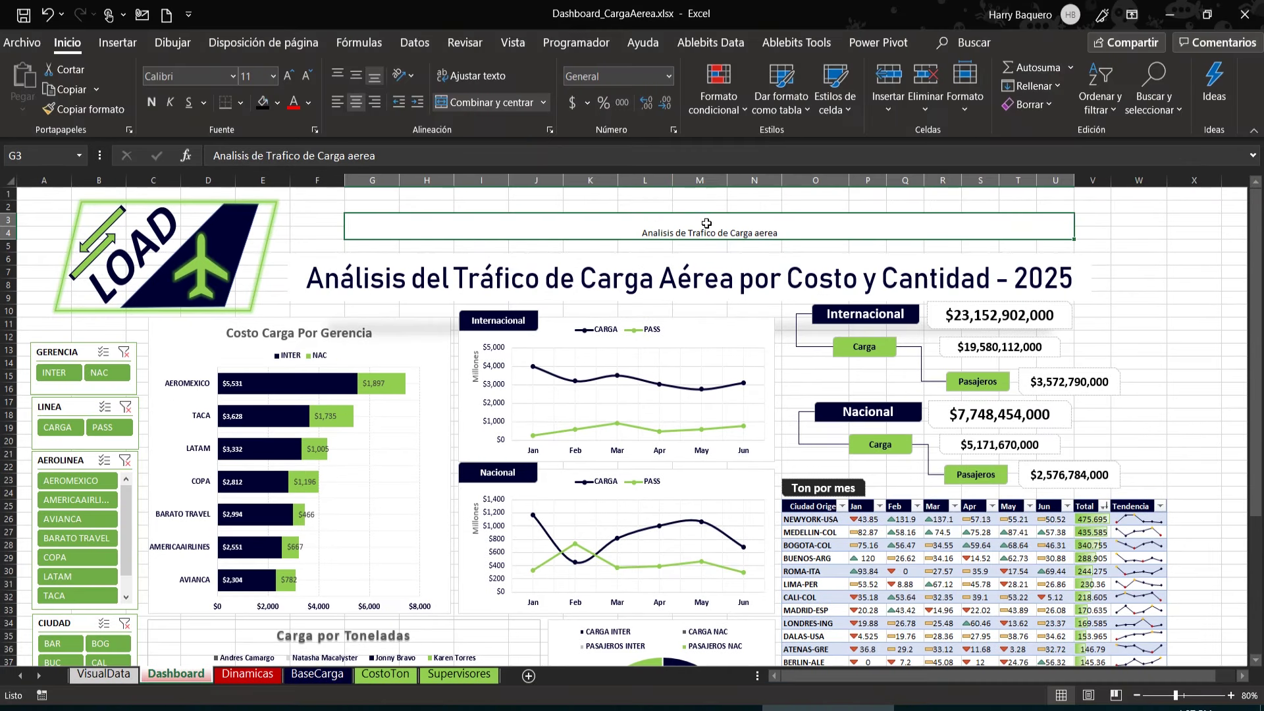
Step: Make the G3 title bold, 26-point and vertically centred, then open Insertar > Ilustraciones
click(360, 74)
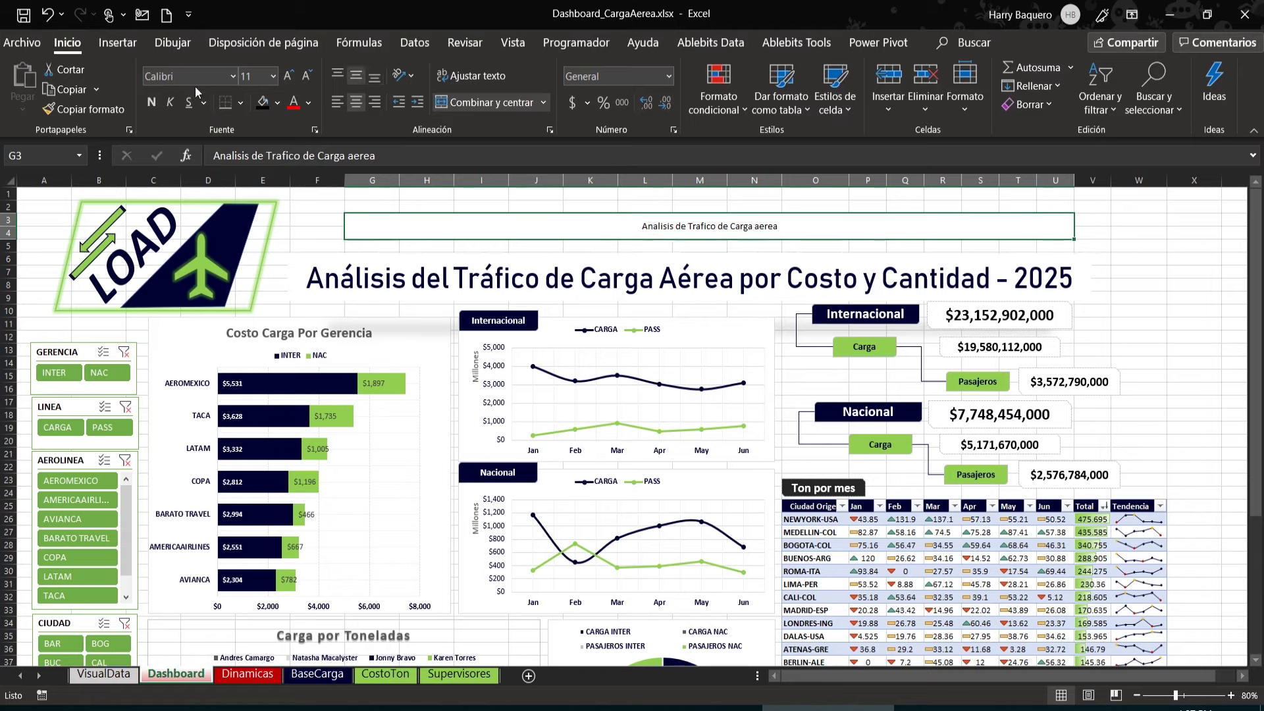
click(290, 78)
double_click(290, 78)
click(290, 77)
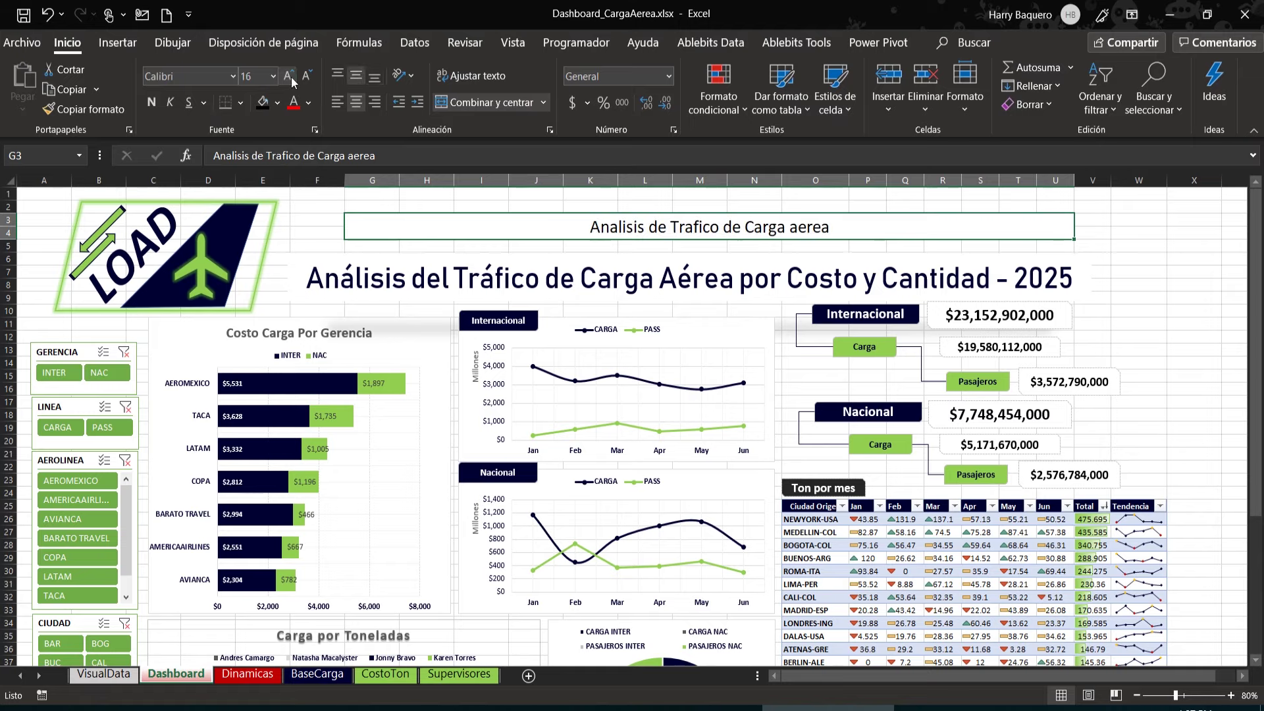
double_click(290, 78)
double_click(291, 78)
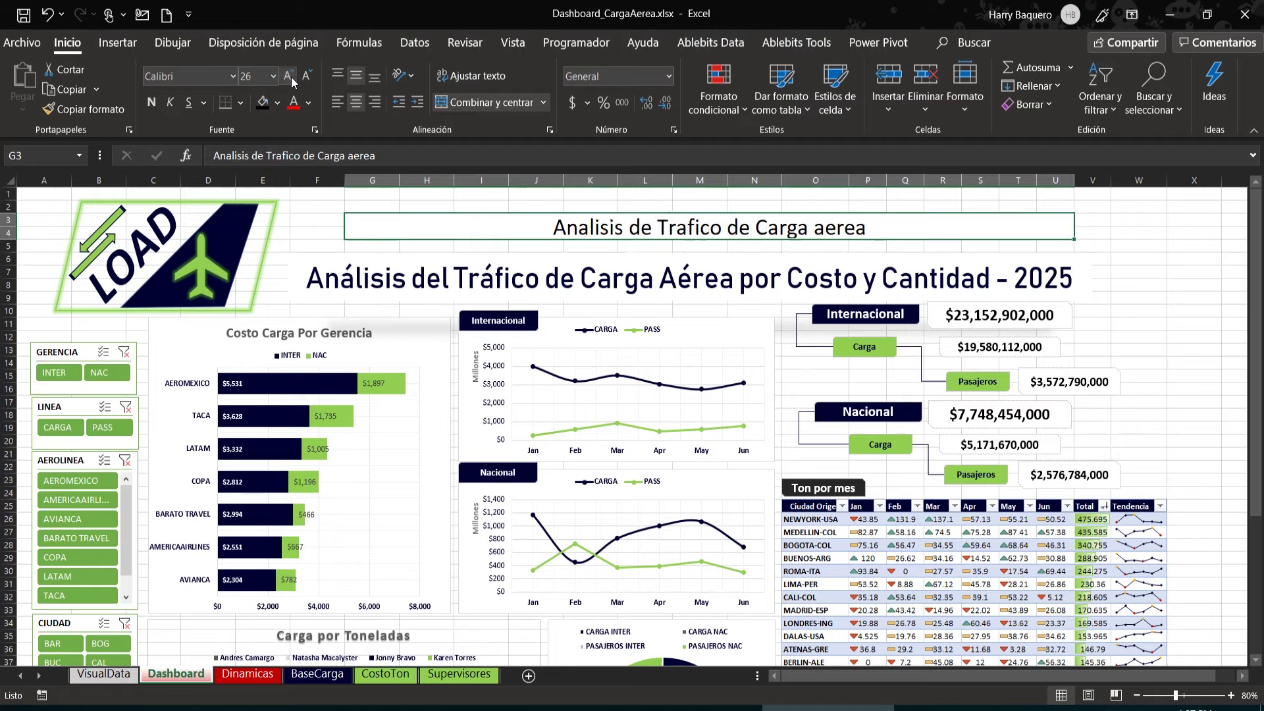
click(152, 102)
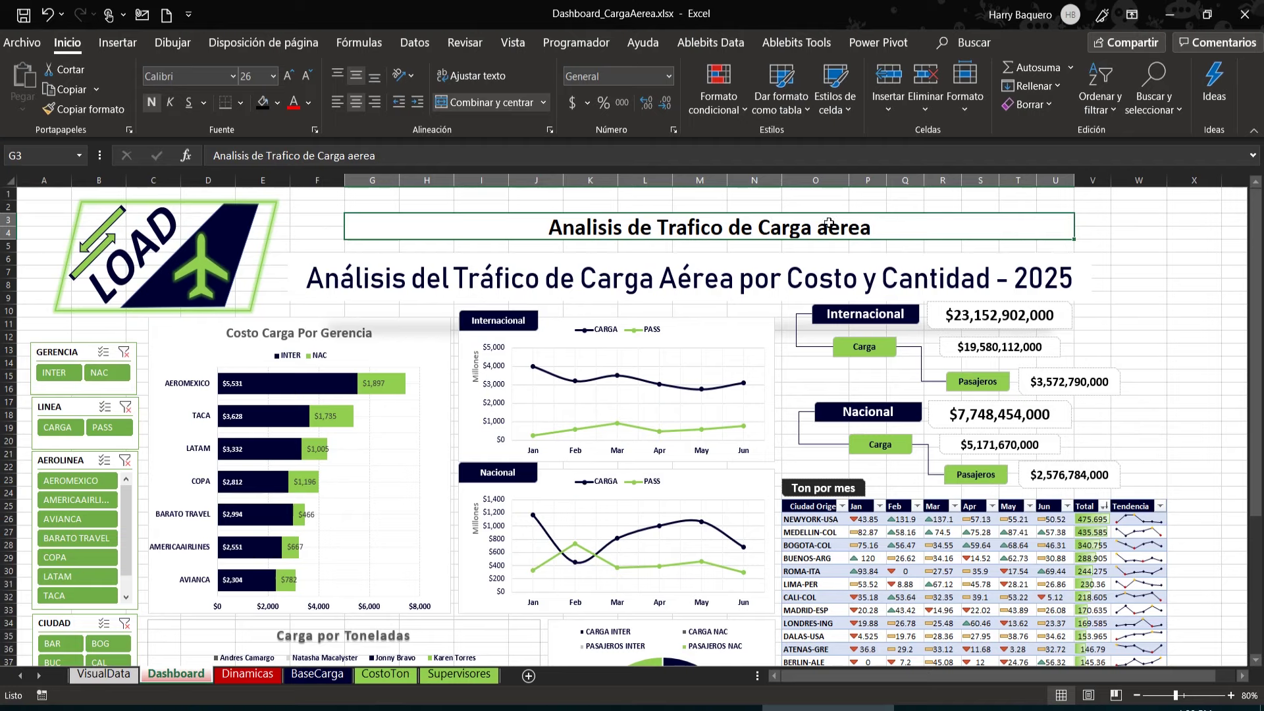
click(118, 42)
click(201, 86)
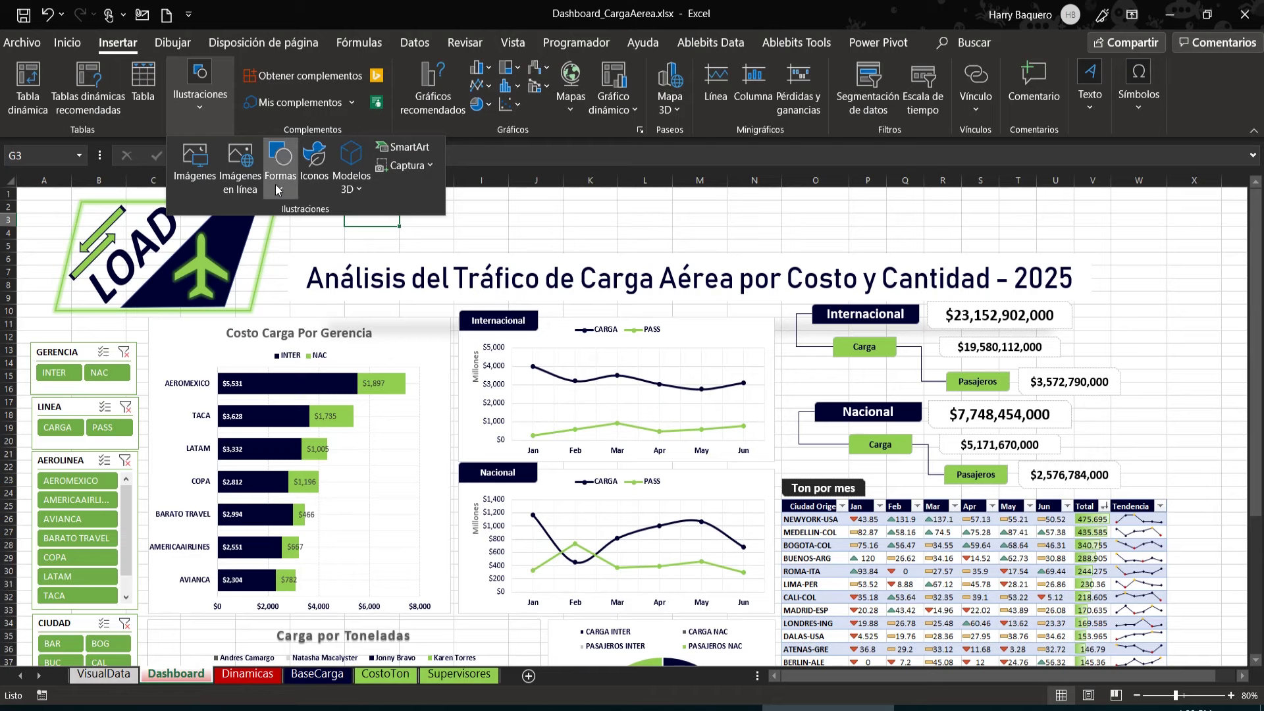
Step: Draw a text box above the banner and type 'ANALISIS DE TRAFICO DE CARGA AEREA' in it
click(276, 189)
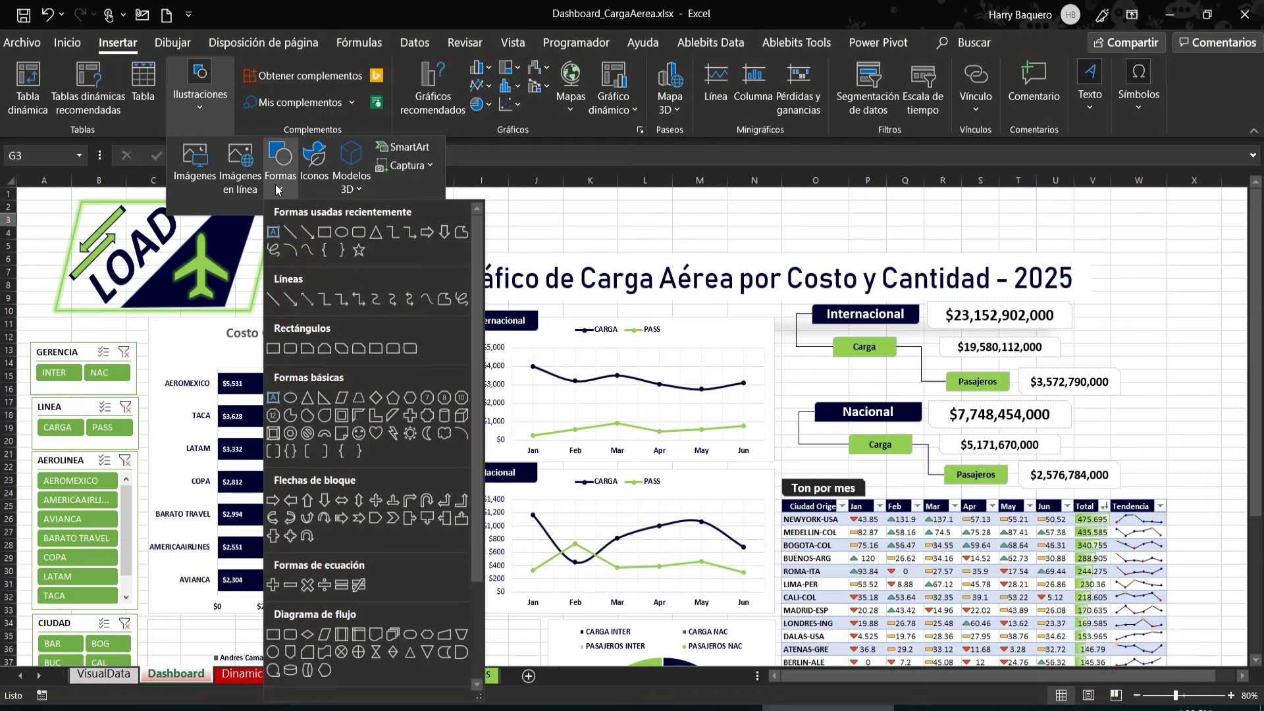
click(270, 234)
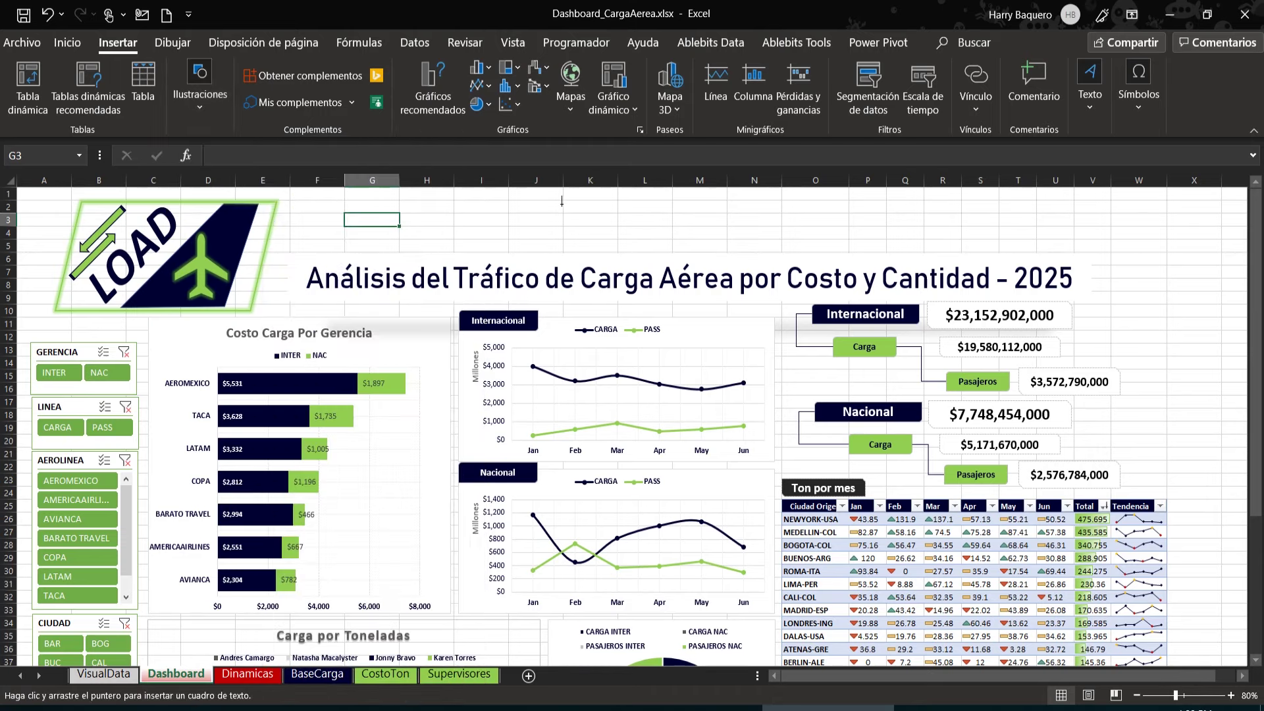
mouse_move(452, 202)
mouse_down()
mouse_move(854, 205)
mouse_move(947, 230)
mouse_up()
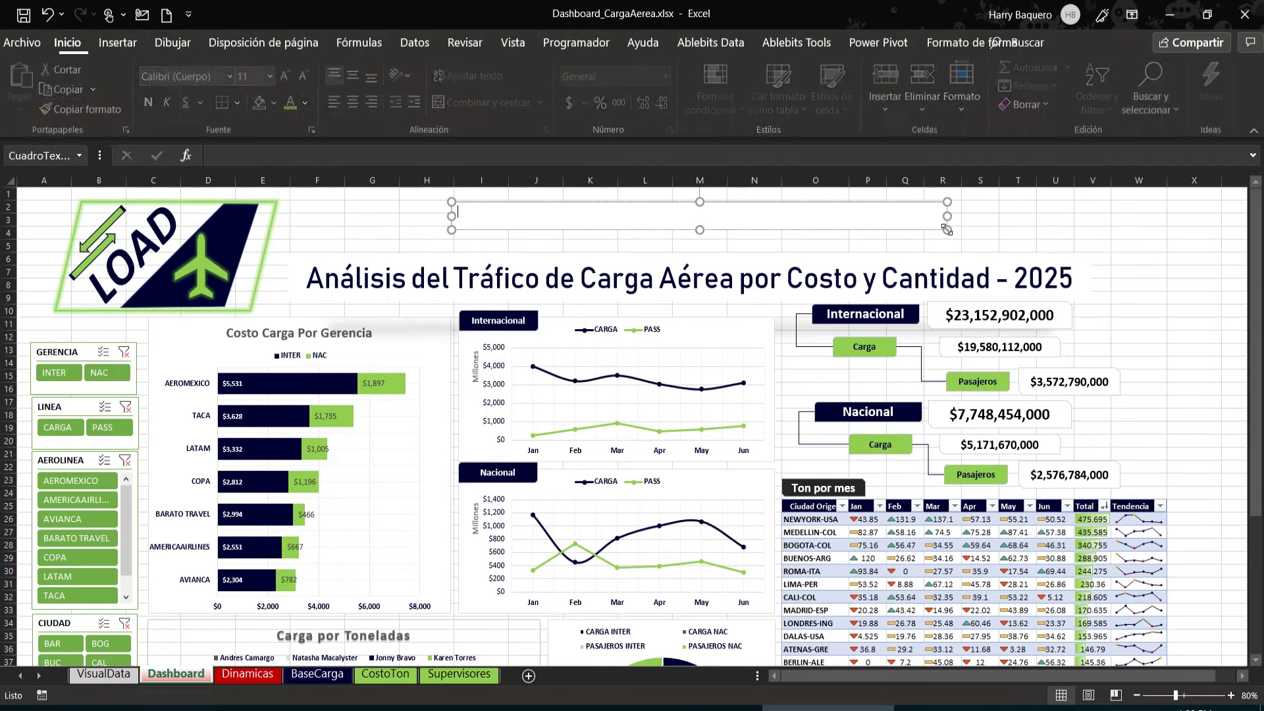
text(.kh;lb)
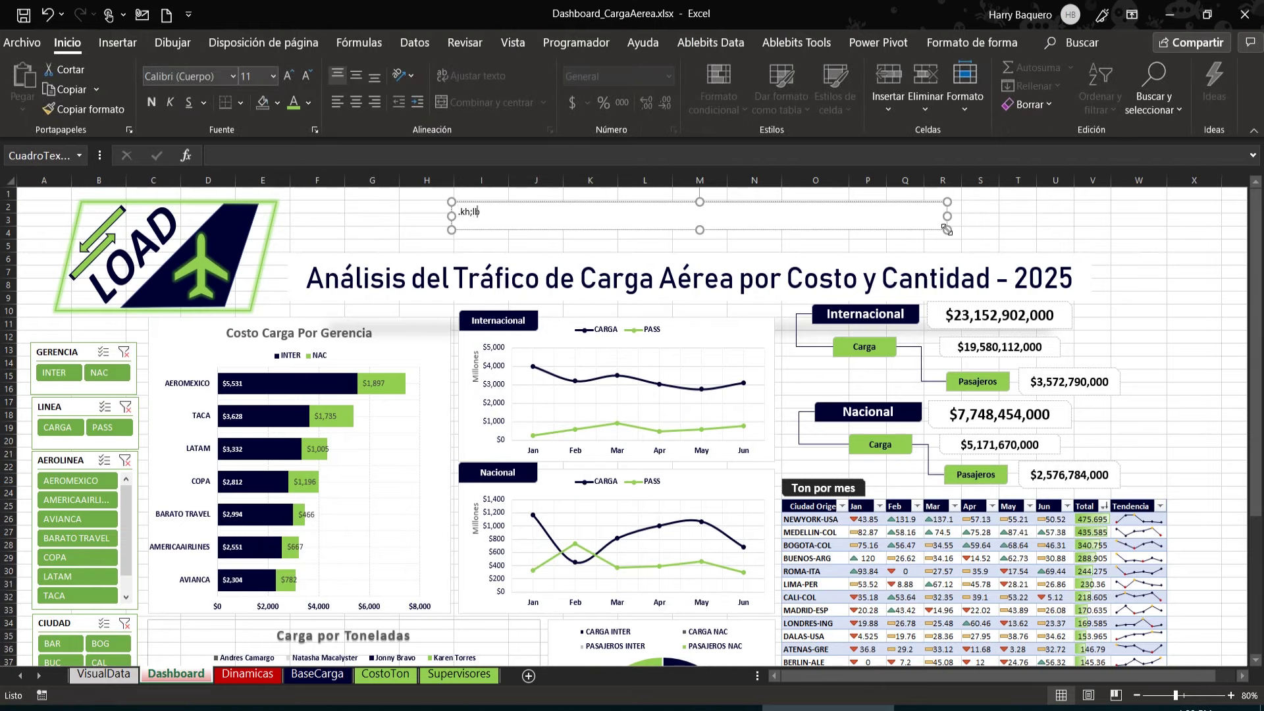
text(;LSDB;VLksdk   )
text(ANALISIS DE)
text( TRAFICO DE )
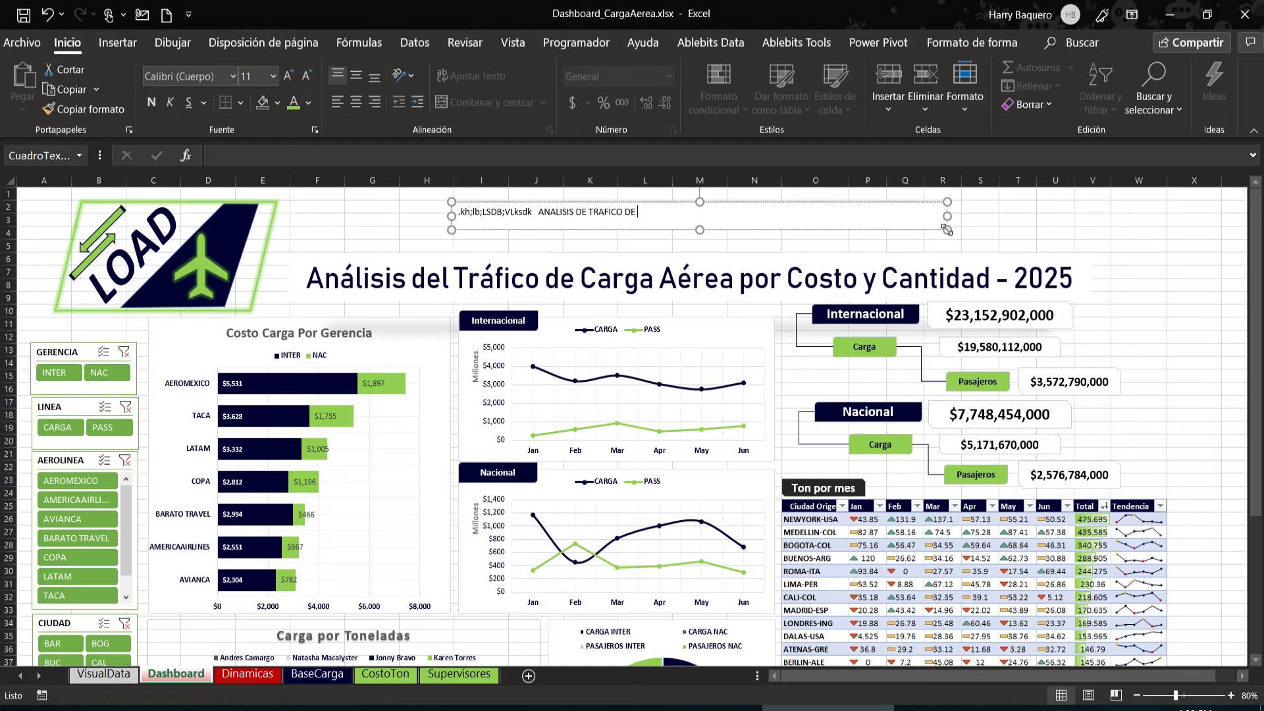
text(TE)
key(BackSpace)
key(BackSpace)
text(CARGA AER)
text(E)
text(A)
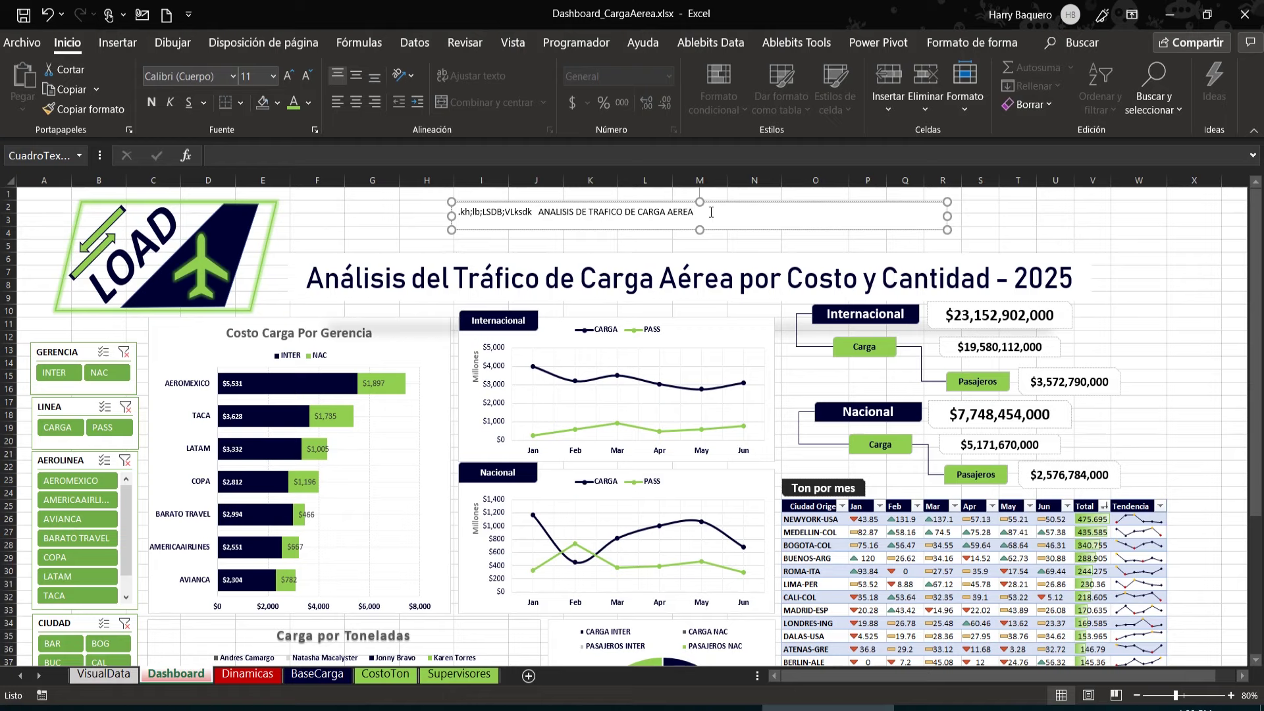